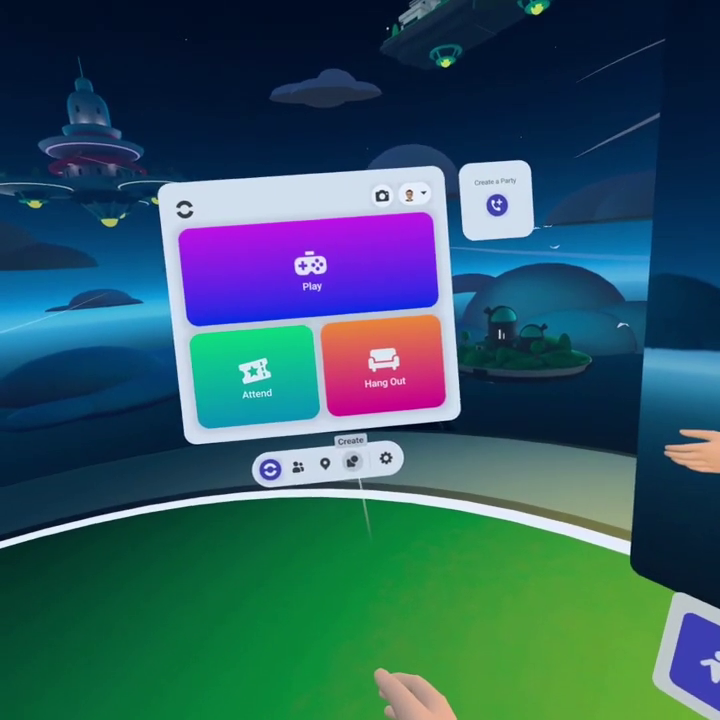
Start a new world, browse the simple, rich and scripting environment templates, and choose the Blank World template.
left_click(351, 461)
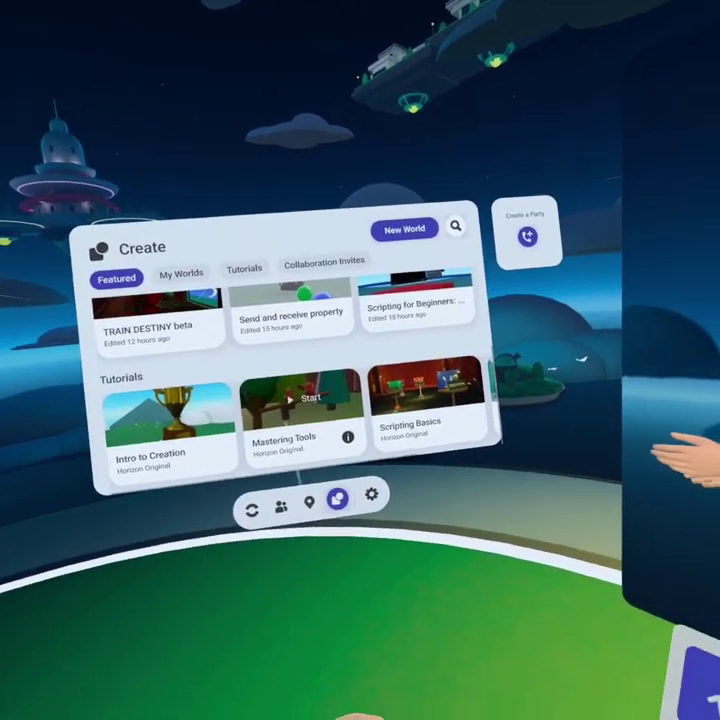
scroll(230, 460, "right", 1)
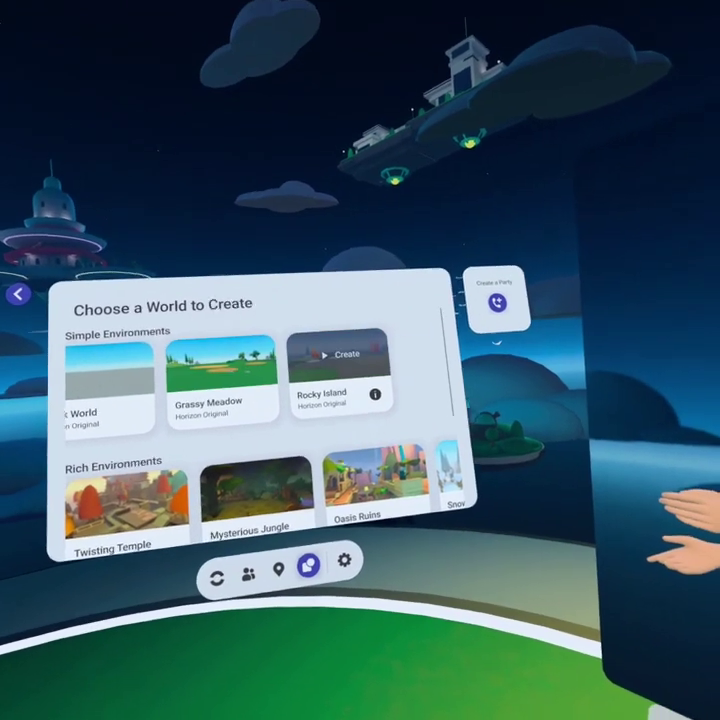
scroll(340, 360, "down", 2)
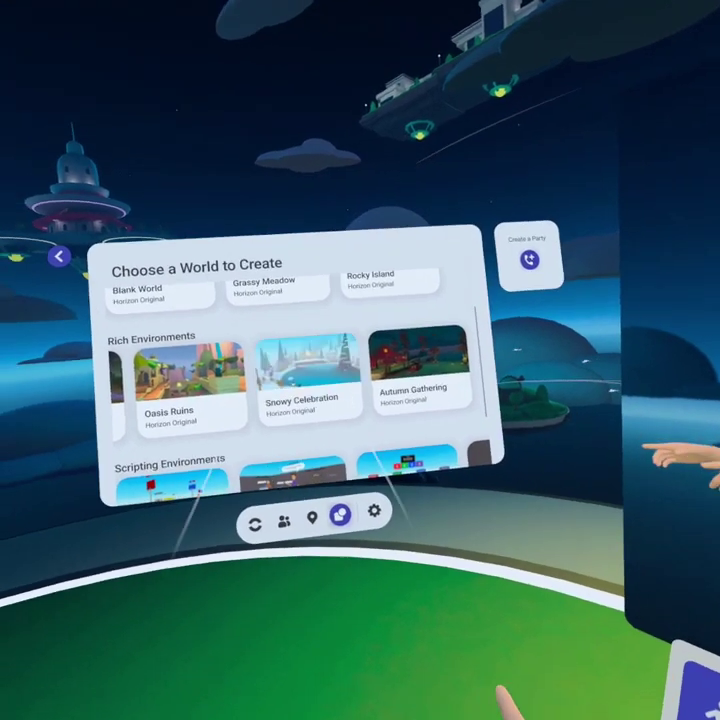
scroll(385, 360, "down", 2)
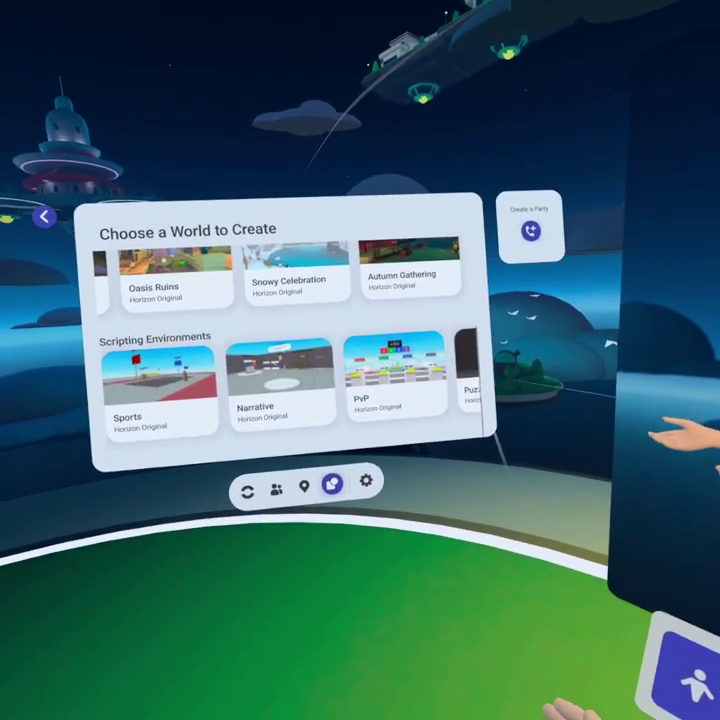
mouse_move(281, 372)
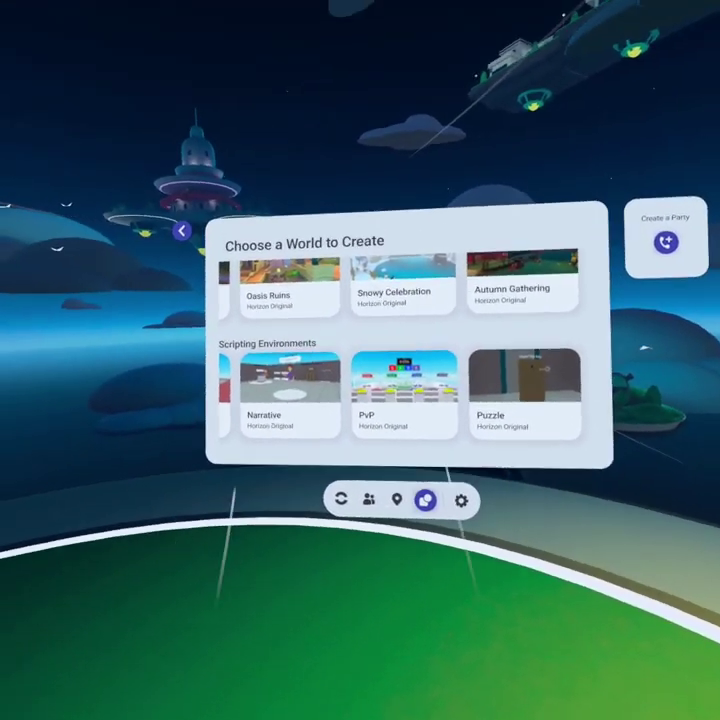
mouse_move(320, 395)
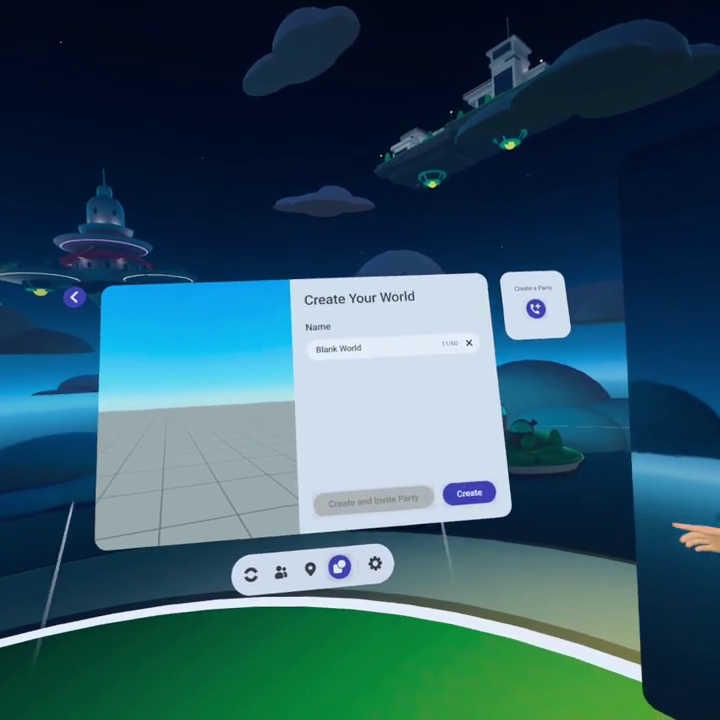
Name the new world Logger and create it.
left_click(368, 360)
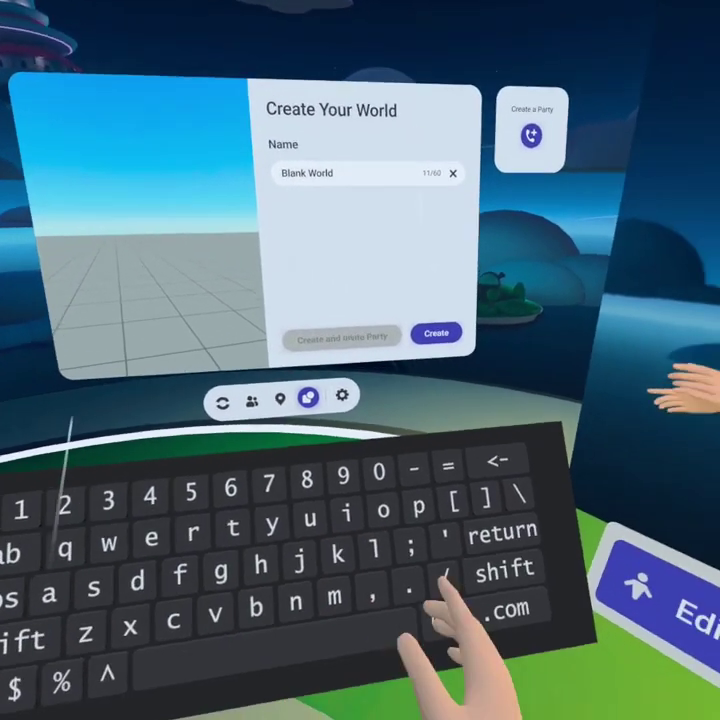
left_click(445, 355)
type("Logg")
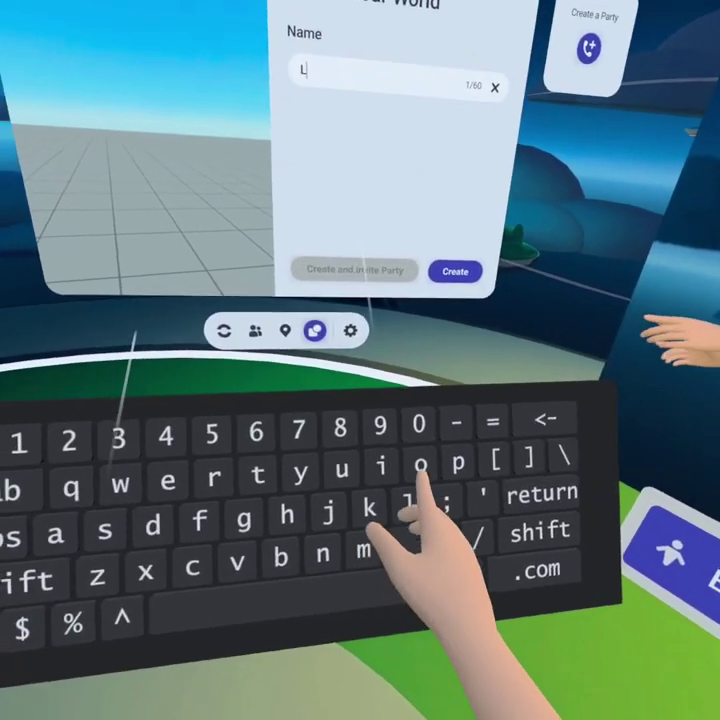
type("er")
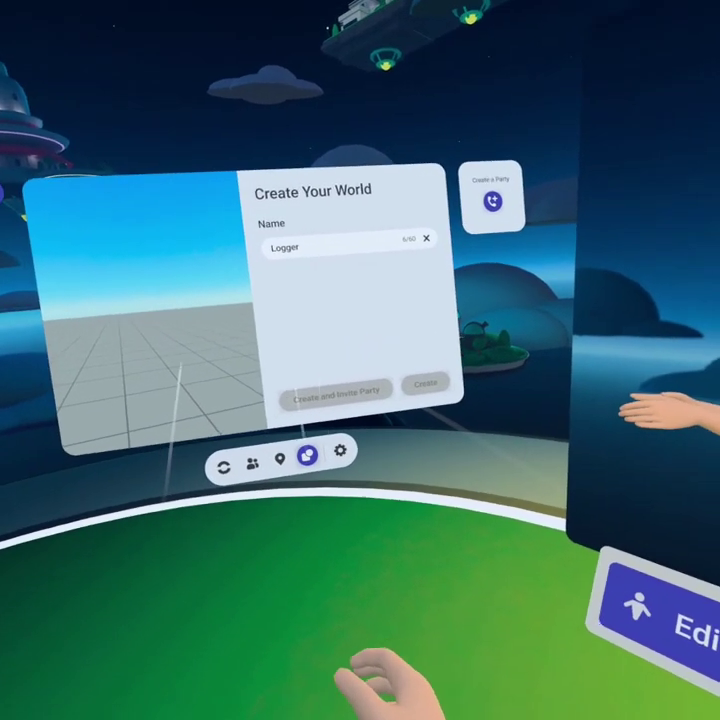
left_click(425, 383)
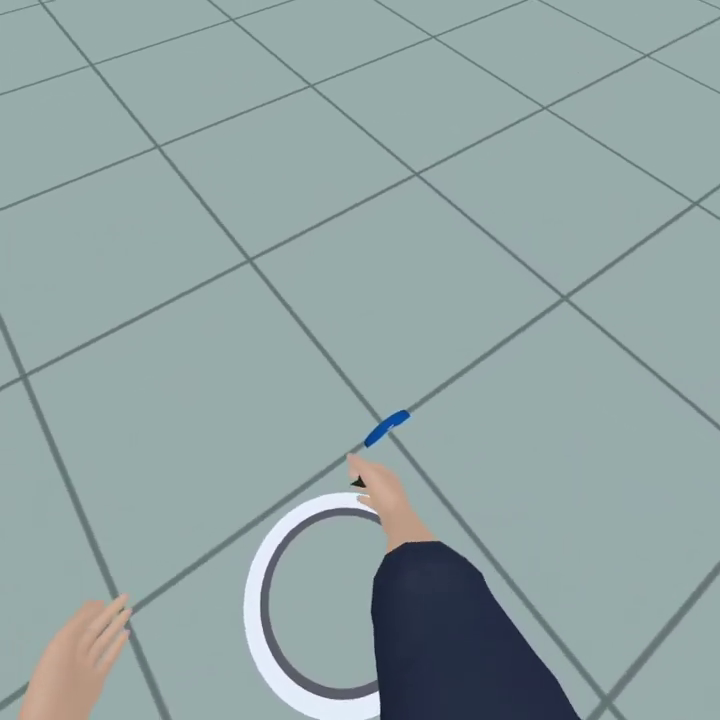
Open collaborator management for the Logger world and look through the online and offline friends.
left_click(380, 435)
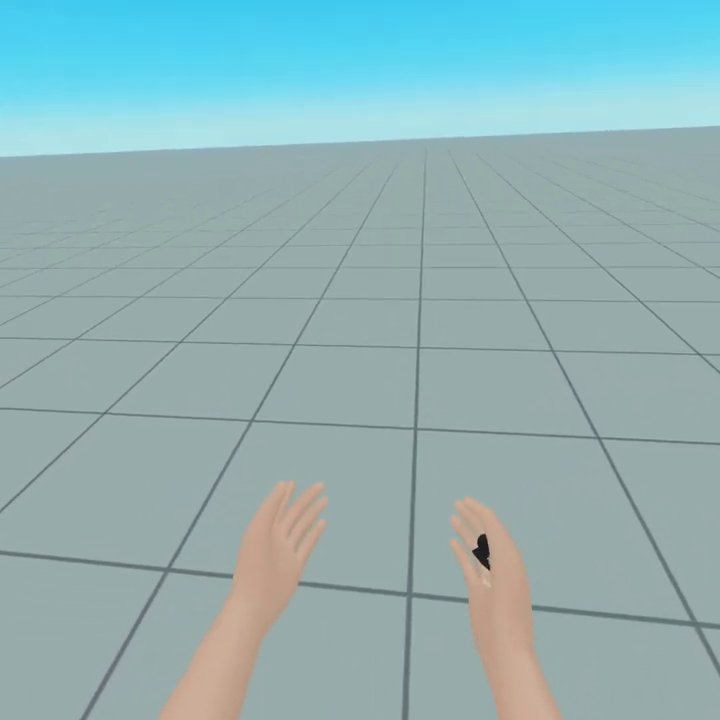
key("Escape")
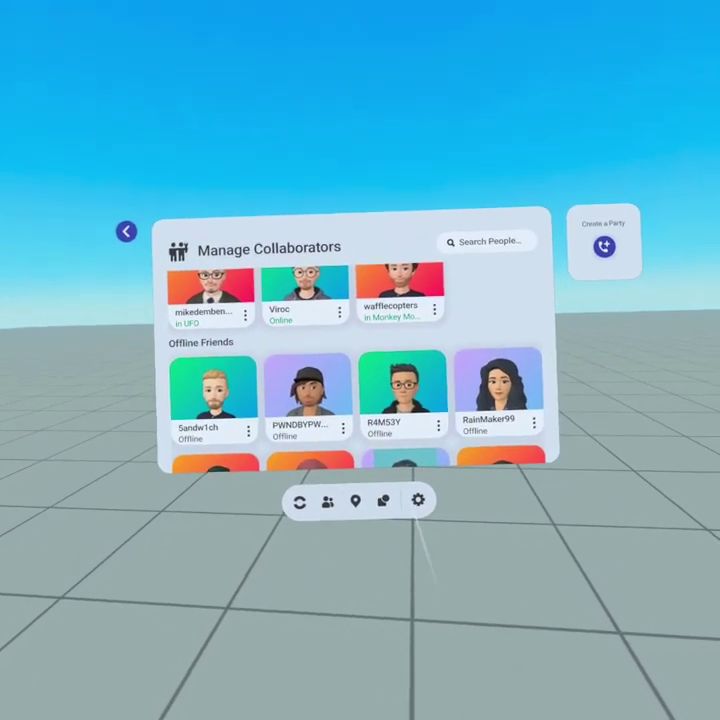
scroll(450, 468, "up", 3)
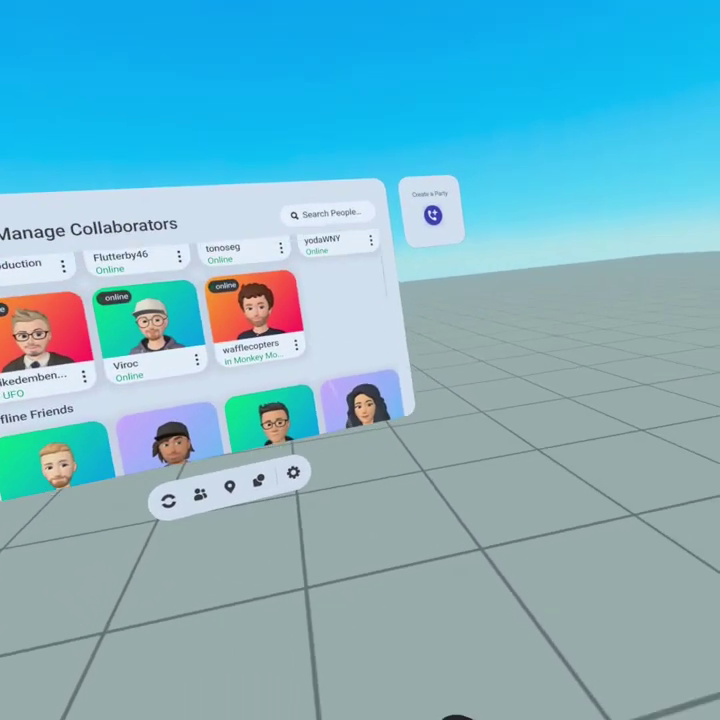
scroll(395, 352, "up", 2)
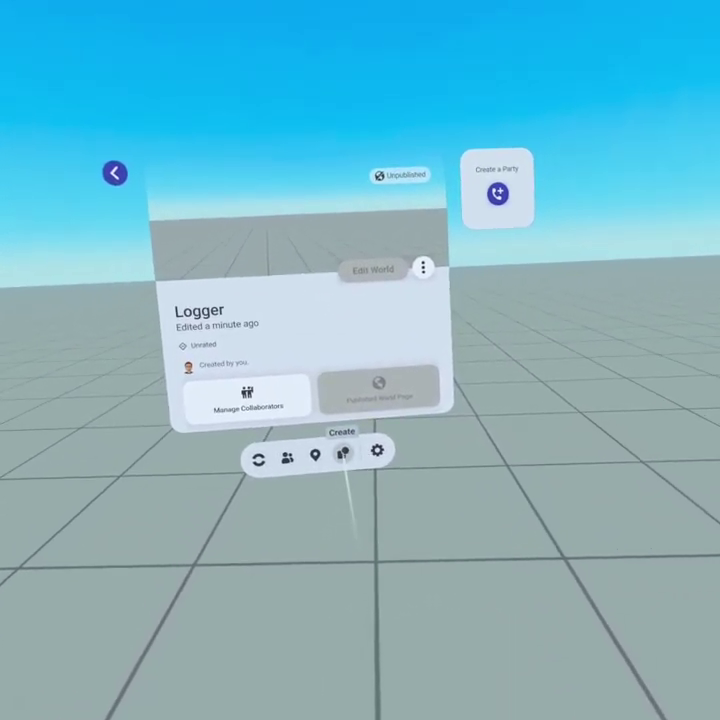
Open the details of the recently edited Butterfly Demo world and view its duplicate, import and delete options.
left_click(338, 482)
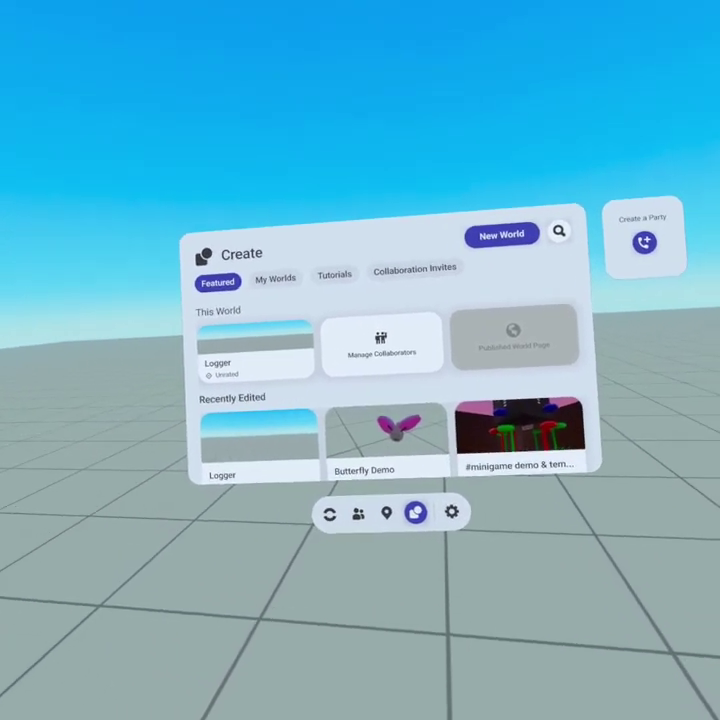
scroll(365, 410, "down", 2)
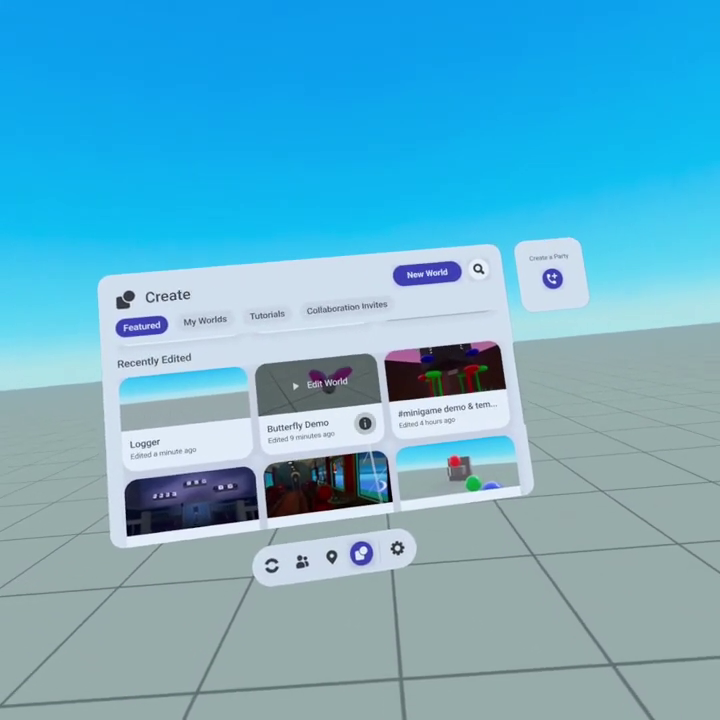
left_click(344, 413)
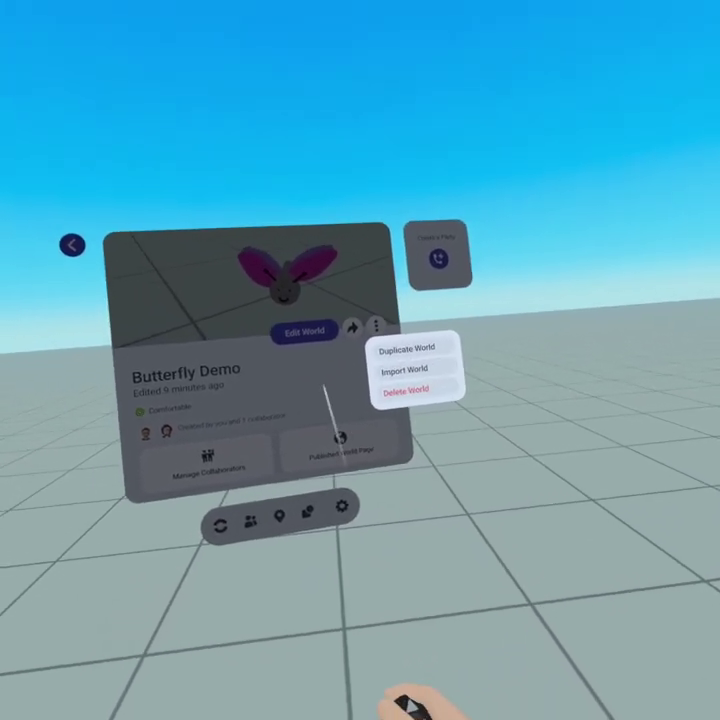
left_click(325, 386)
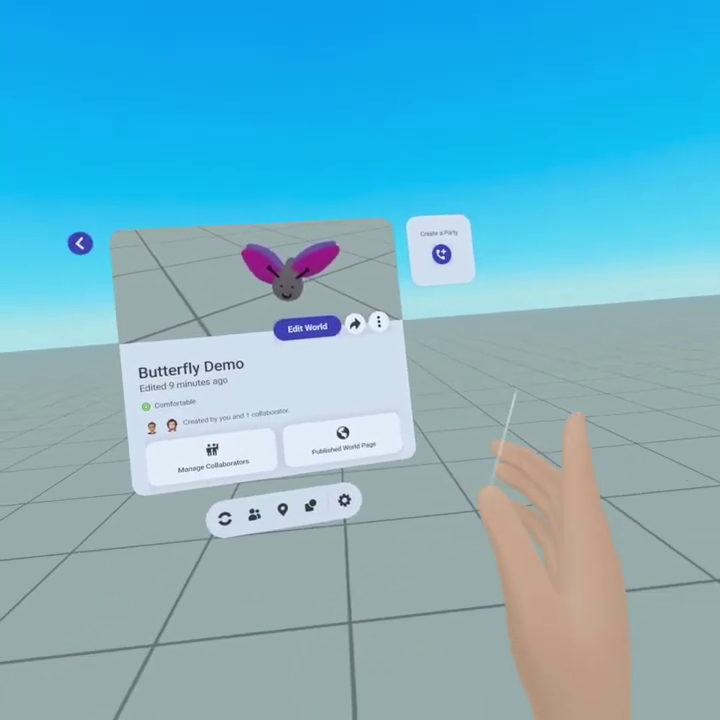
Open Butterfly Demo's published world page, like the world and show its further options.
left_click(338, 418)
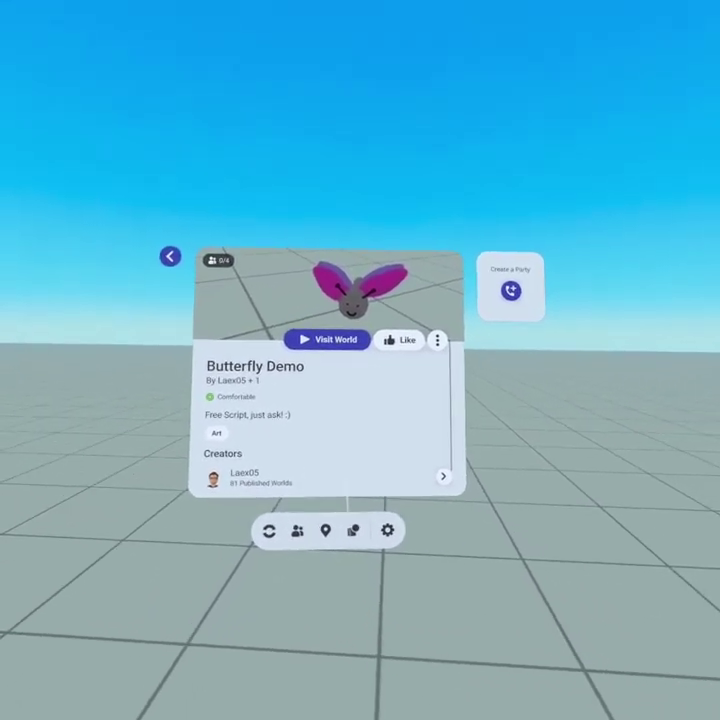
left_click(377, 329)
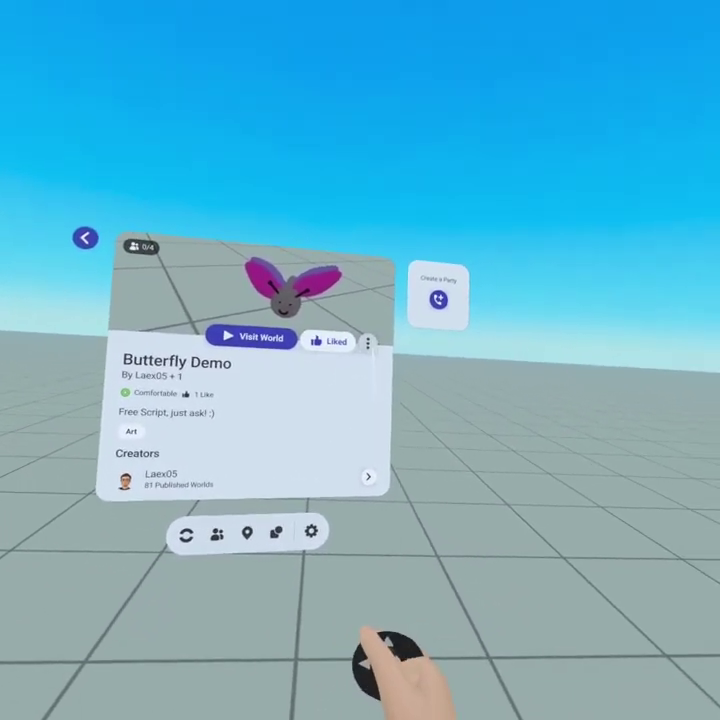
left_click(367, 342)
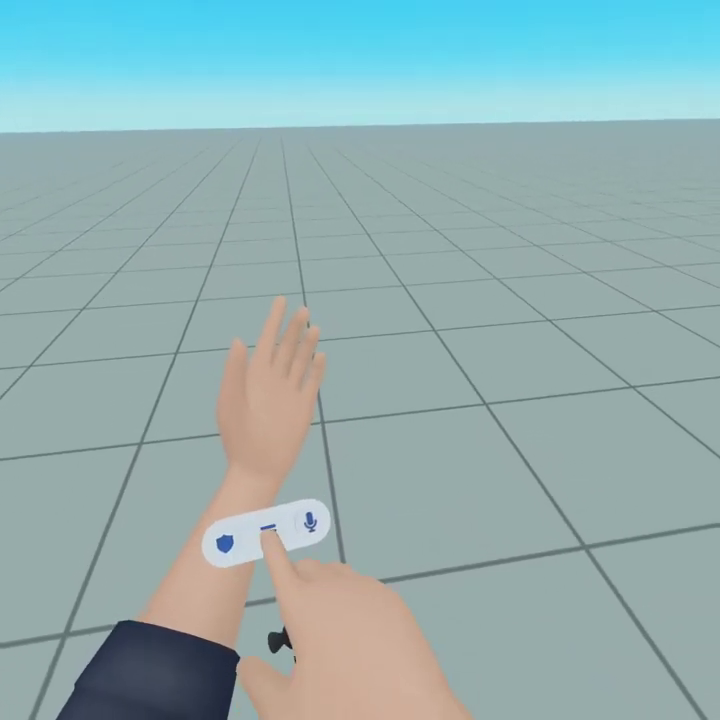
Bring up the personal menu from the avatar's wrist and close it again.
left_click(268, 535)
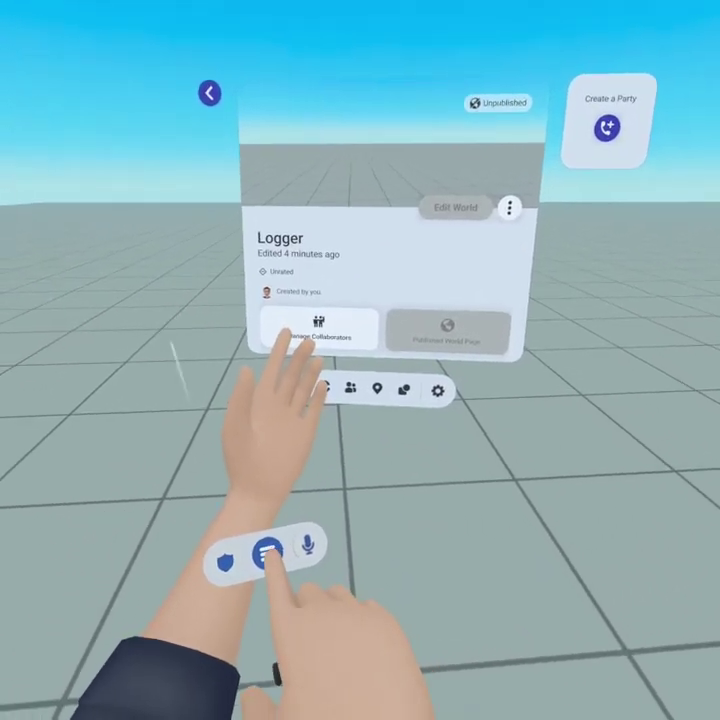
left_click(262, 570)
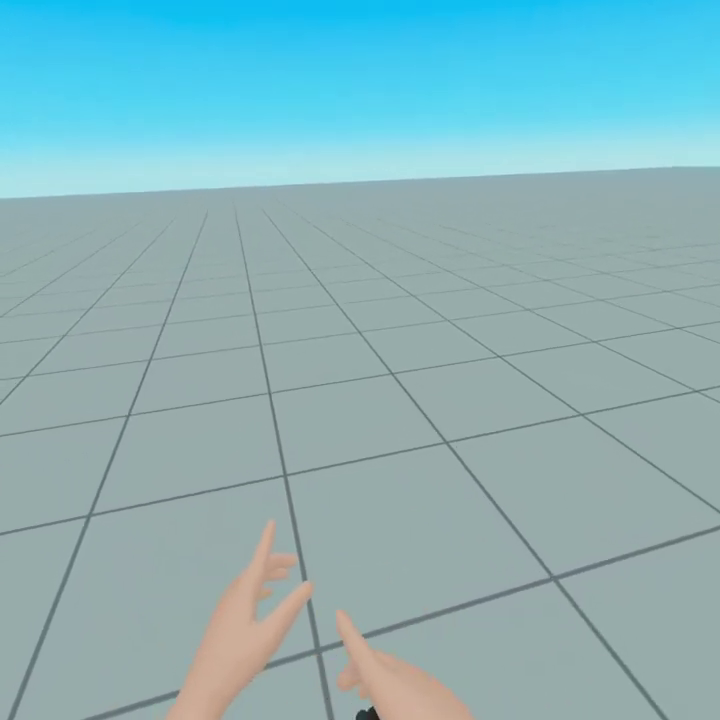
key("super")
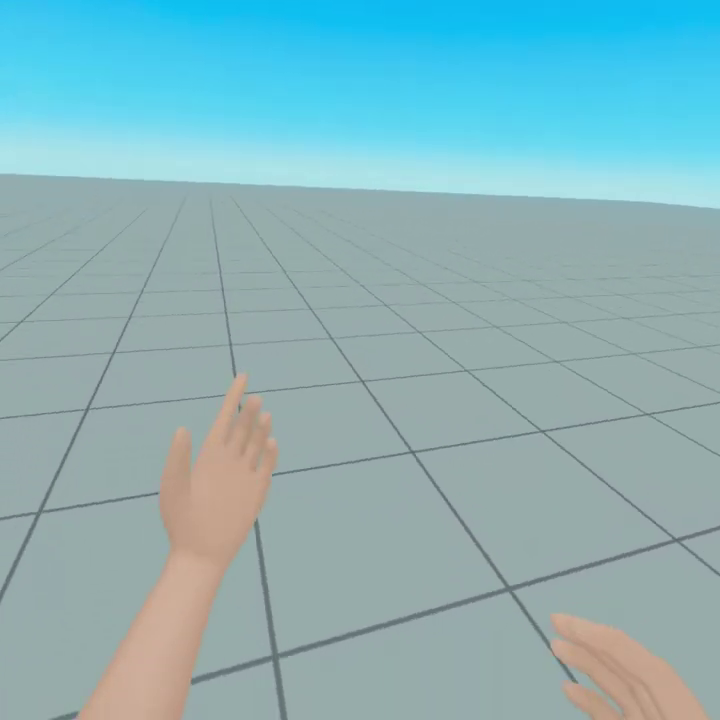
key("Escape")
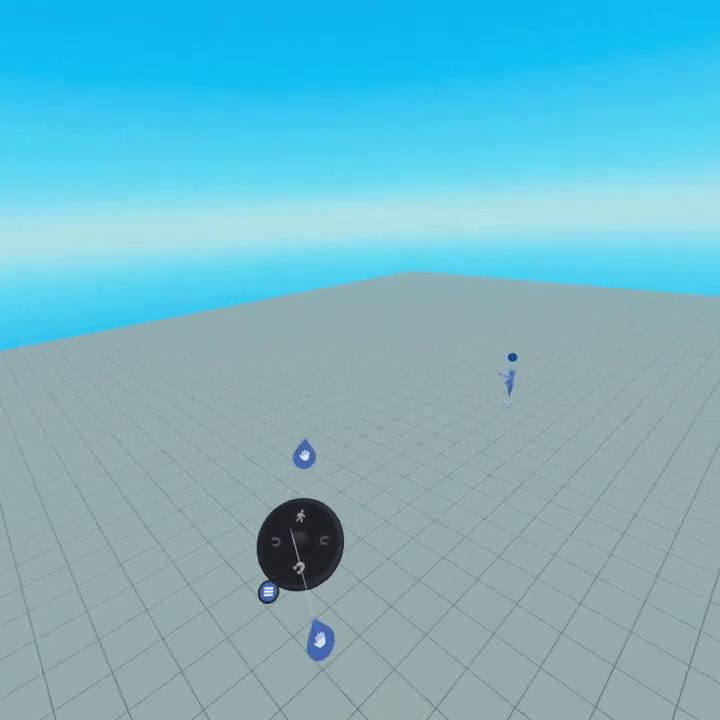
Open the build menu and look through the Shapes library.
left_click(268, 591)
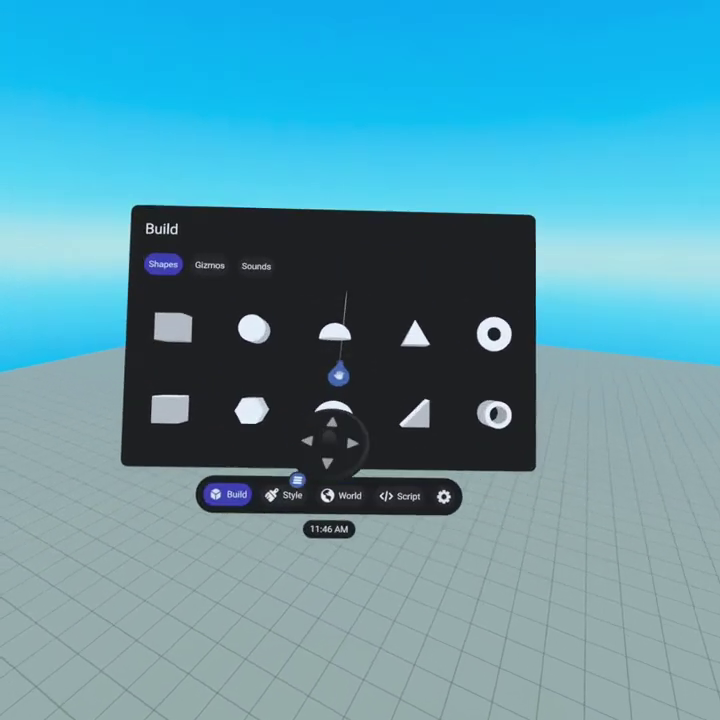
scroll(320, 365, "up", 1)
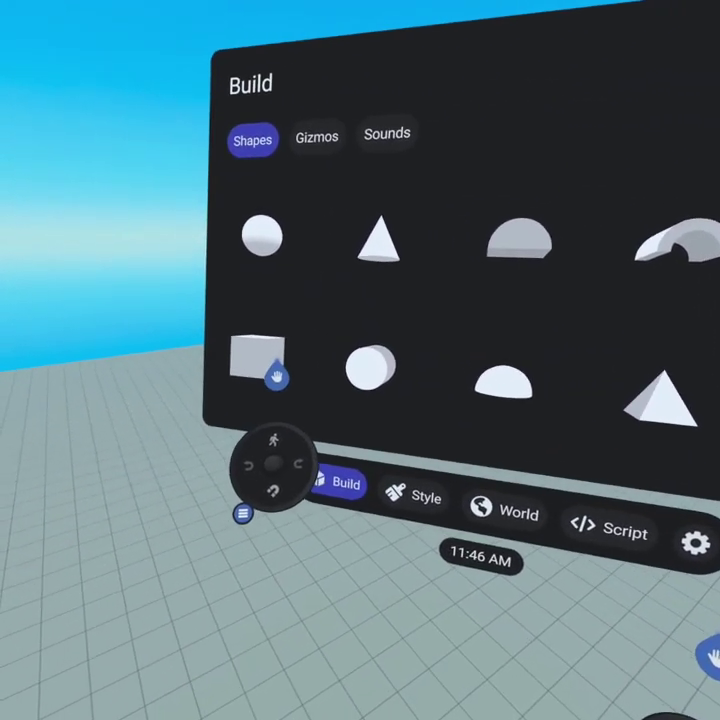
key("Escape")
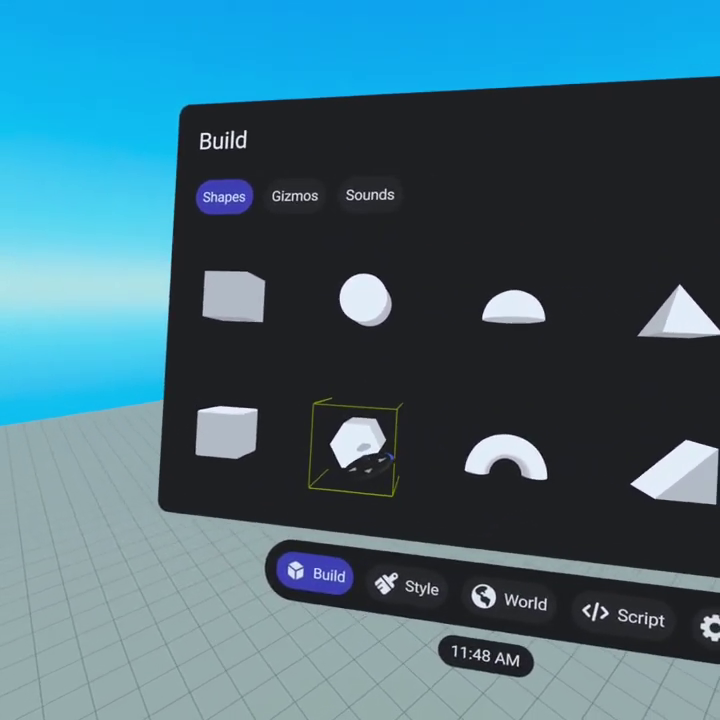
Place a hexagonal prism, a cylinder, a cone and a pyramid from the Shapes library into the world.
left_click_drag(357, 443, 688, 592)
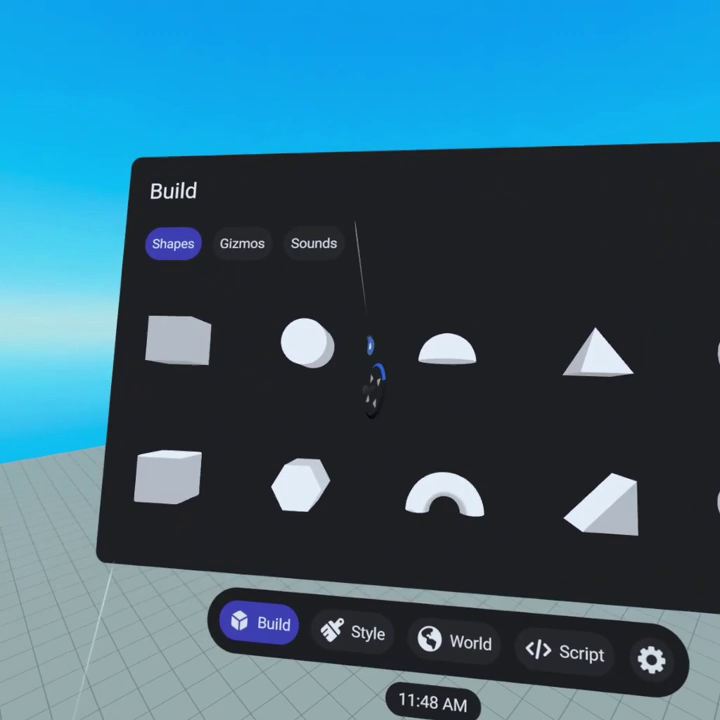
left_click_drag(355, 224, 331, 597)
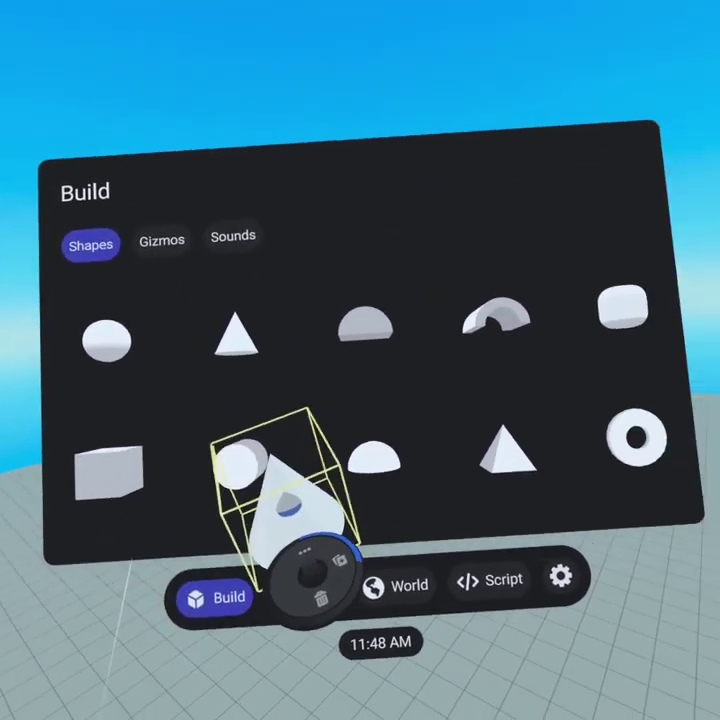
left_click_drag(289, 505, 530, 570)
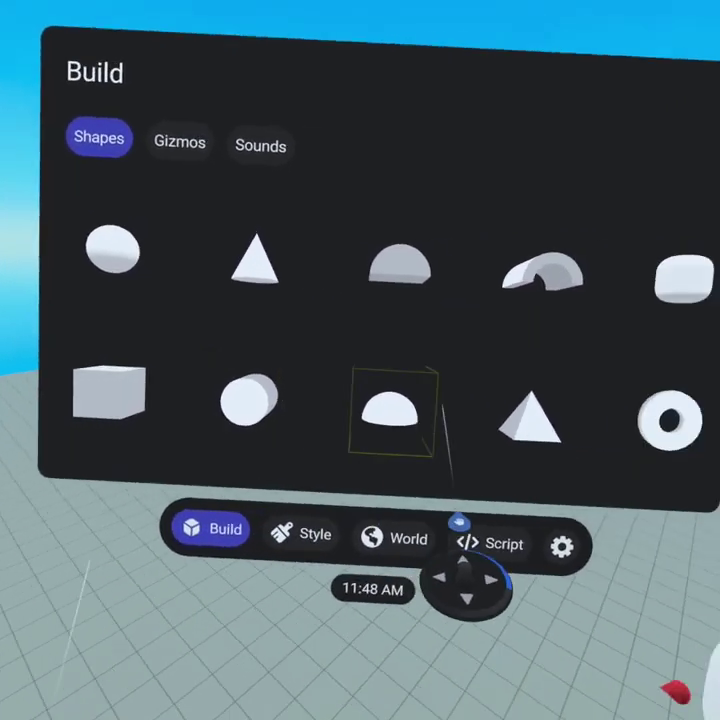
left_click_drag(530, 418, 600, 510)
Place a wedge and a half torus into the world and reposition the hollow tube.
scroll(214, 432, "down", 1)
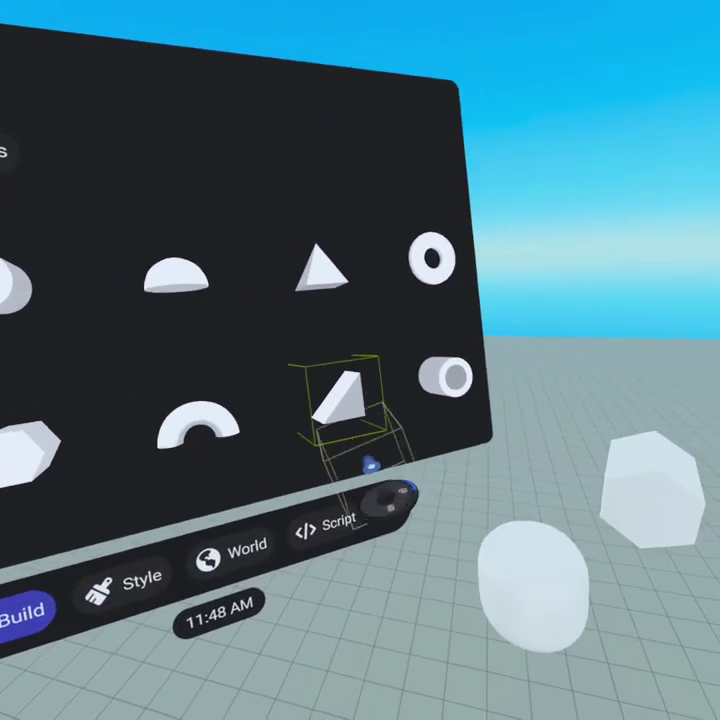
left_click_drag(370, 465, 380, 365)
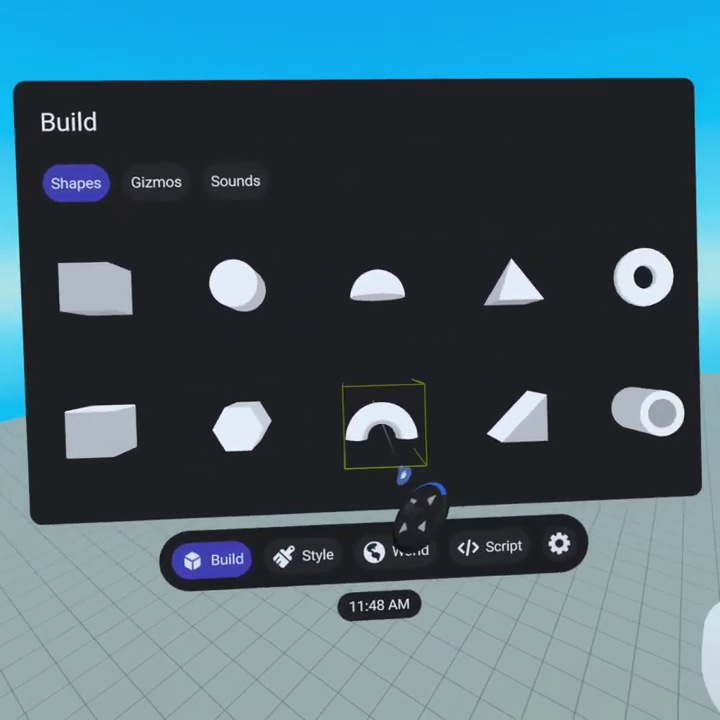
left_click_drag(404, 475, 540, 321)
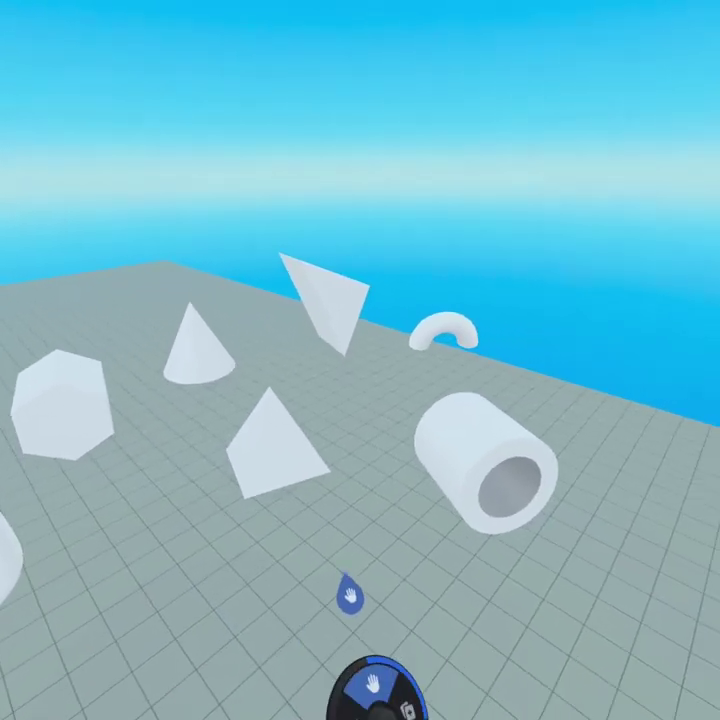
left_click_drag(463, 470, 333, 474)
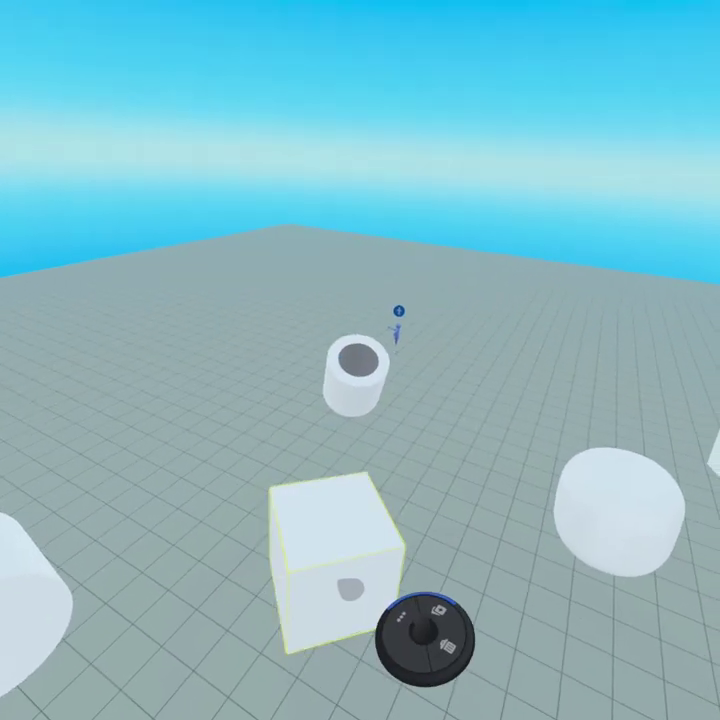
Spread the cube, the rounded block and the cylinder out to new spots above the ground grid.
left_click_drag(425, 630, 458, 283)
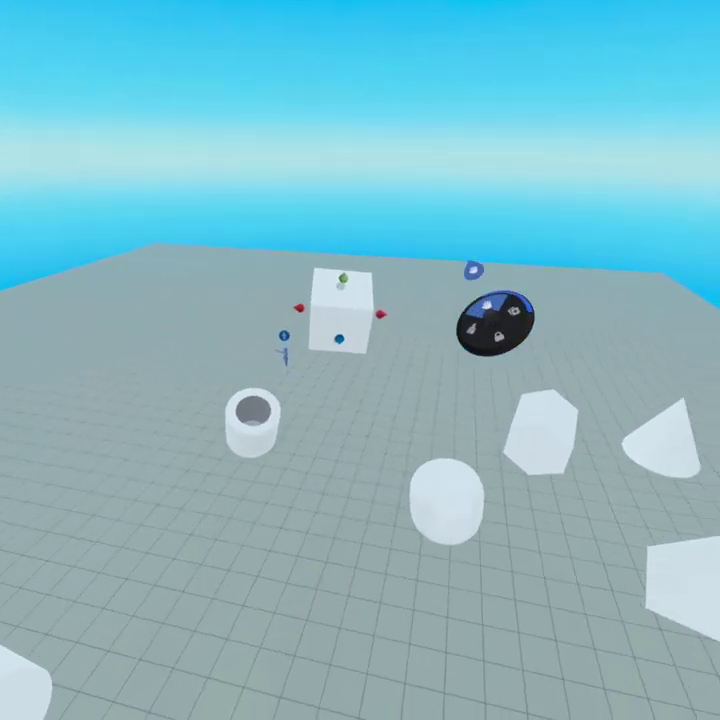
left_click(400, 532)
left_click_drag(420, 588, 362, 488)
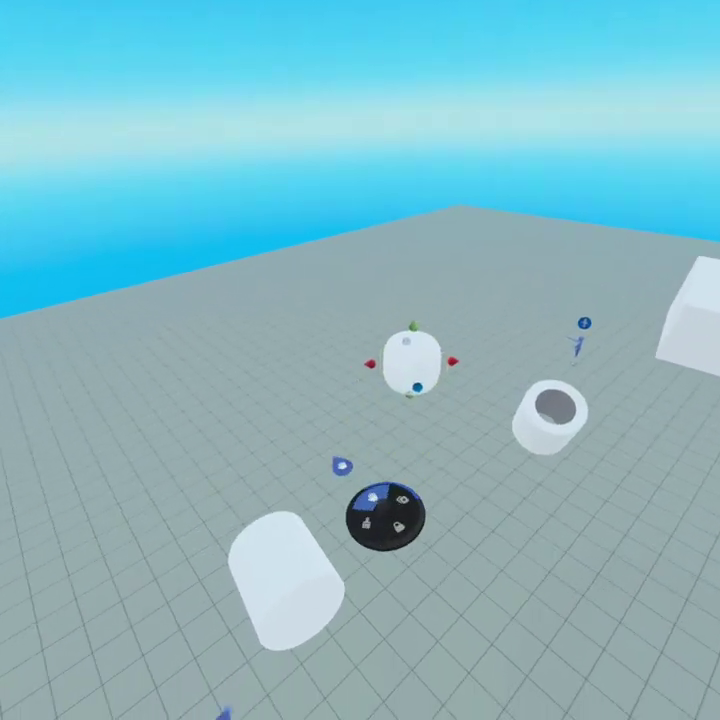
left_click_drag(323, 566, 122, 604)
Reposition and straighten the hexagonal prism, pyramid, cone and wedge, and set the half torus down near the prism.
left_click_drag(394, 439, 437, 421)
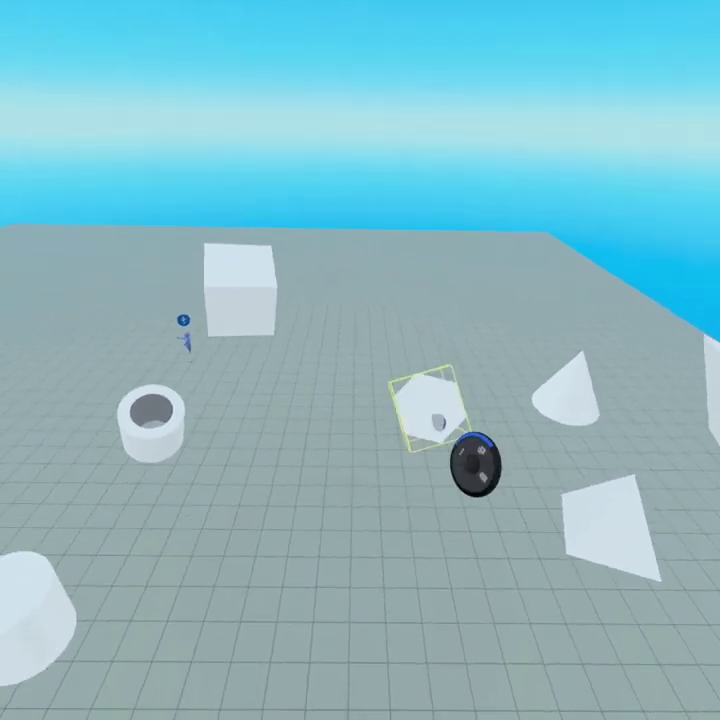
left_click_drag(403, 516, 305, 579)
left_click_drag(413, 550, 470, 456)
left_click_drag(374, 384, 240, 627)
left_click(450, 375)
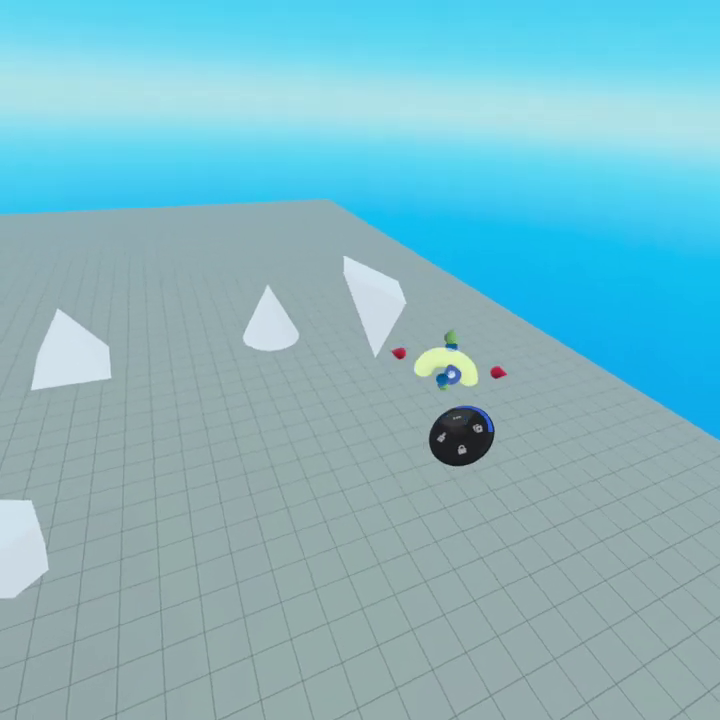
left_click_drag(357, 428, 398, 530)
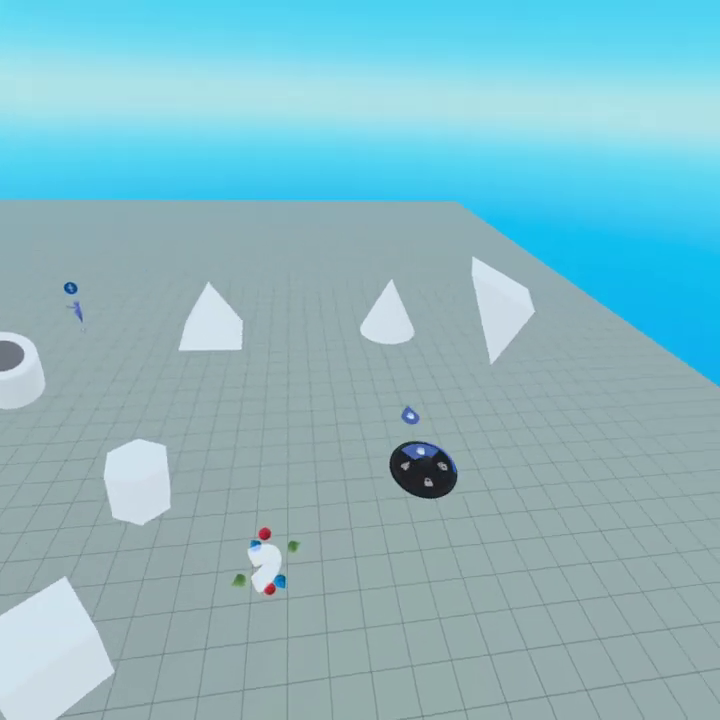
left_click(447, 361)
left_click_drag(480, 470, 566, 511)
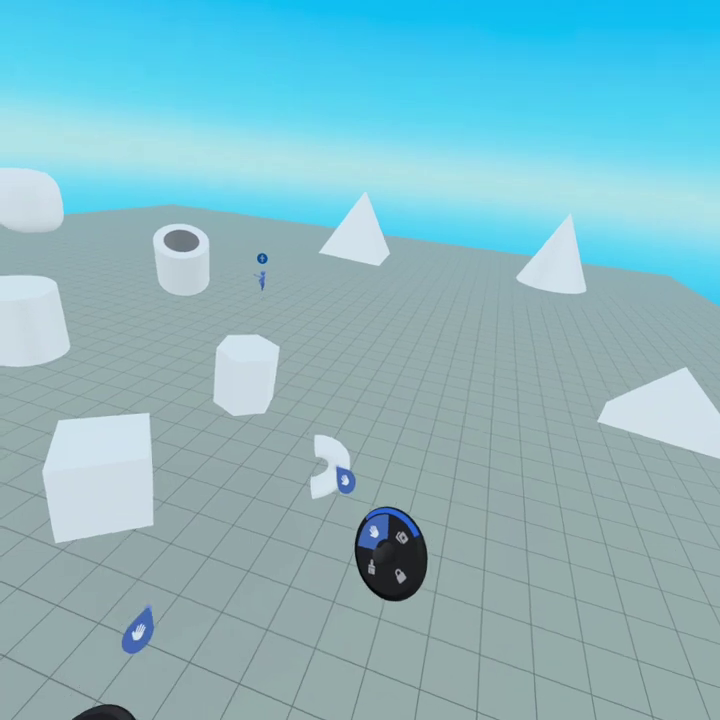
Enlarge the half torus far beyond the other shapes and stand it upright as a tall arc.
left_click_drag(343, 482, 427, 423)
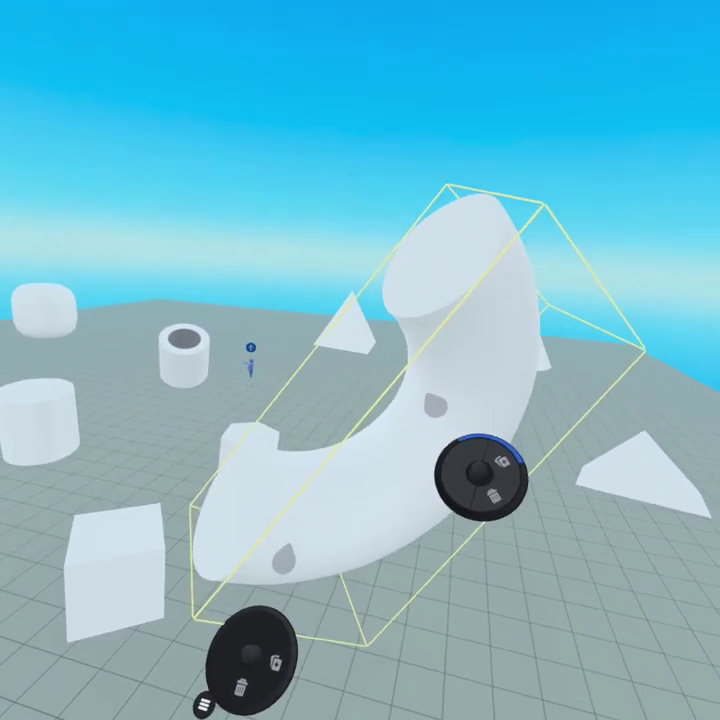
left_click_drag(480, 475, 378, 640)
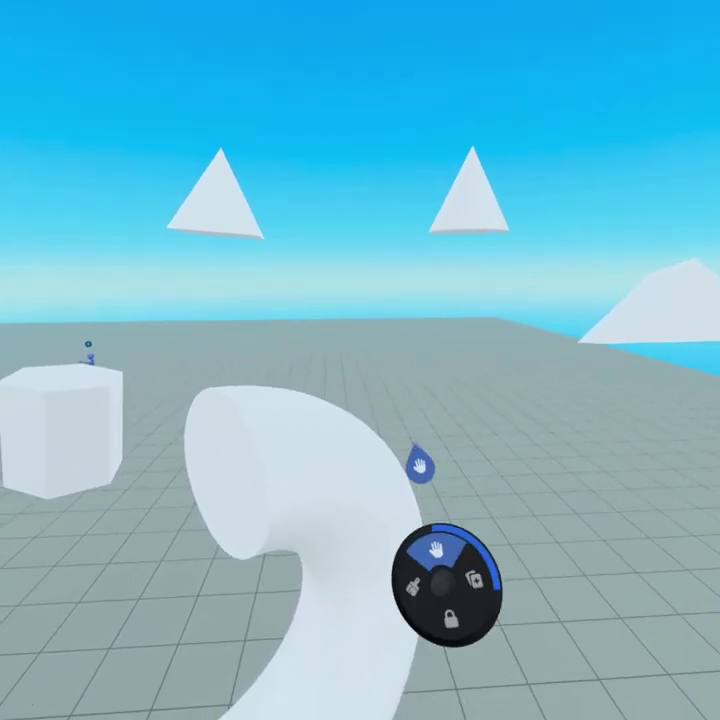
left_click(333, 444)
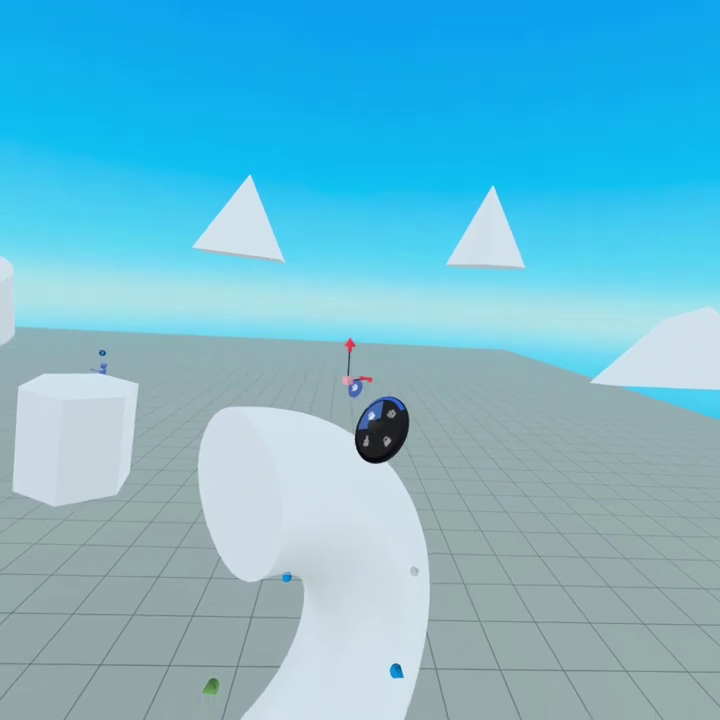
left_click_drag(382, 430, 465, 400)
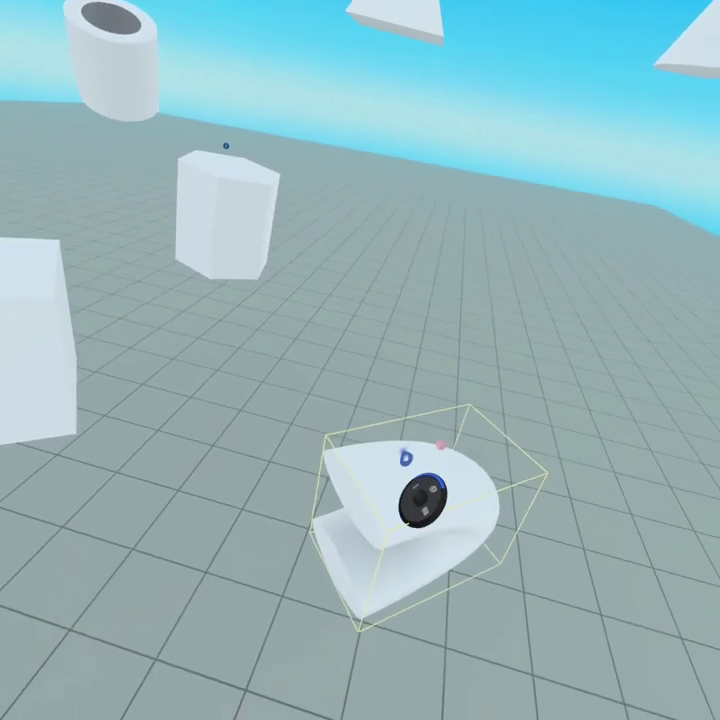
left_click_drag(420, 497, 368, 275)
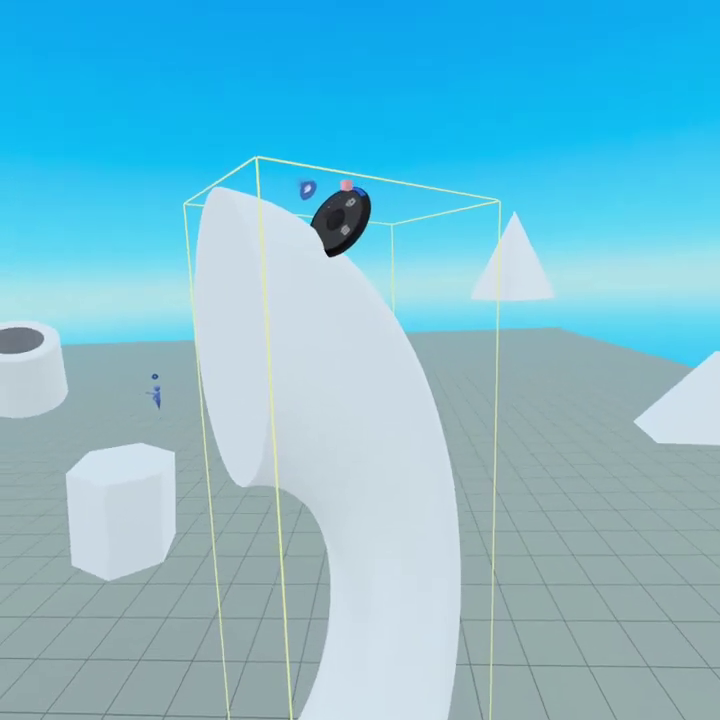
left_click_drag(340, 220, 336, 96)
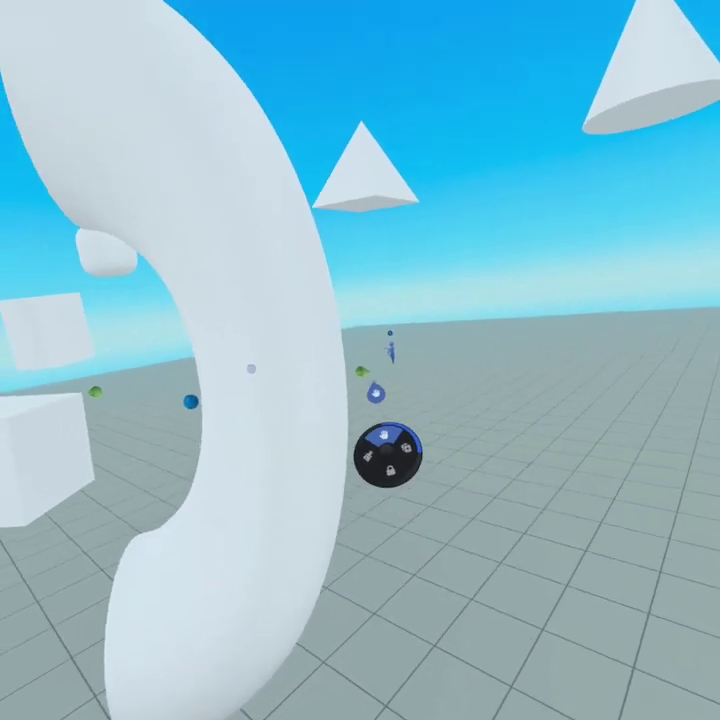
Adjust the thickness and width of the enlarged half torus along its individual axes.
left_click_drag(390, 408, 420, 360)
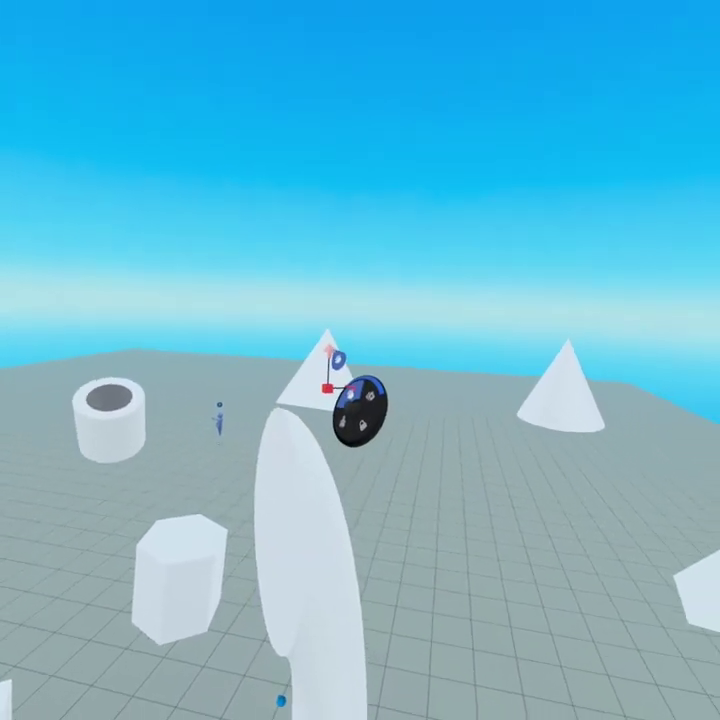
left_click_drag(367, 398, 432, 64)
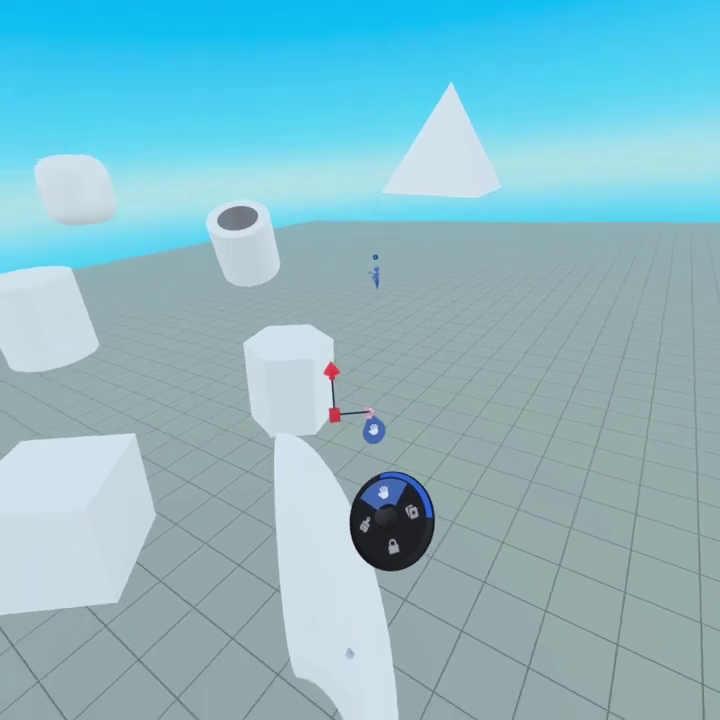
left_click_drag(370, 413, 347, 328)
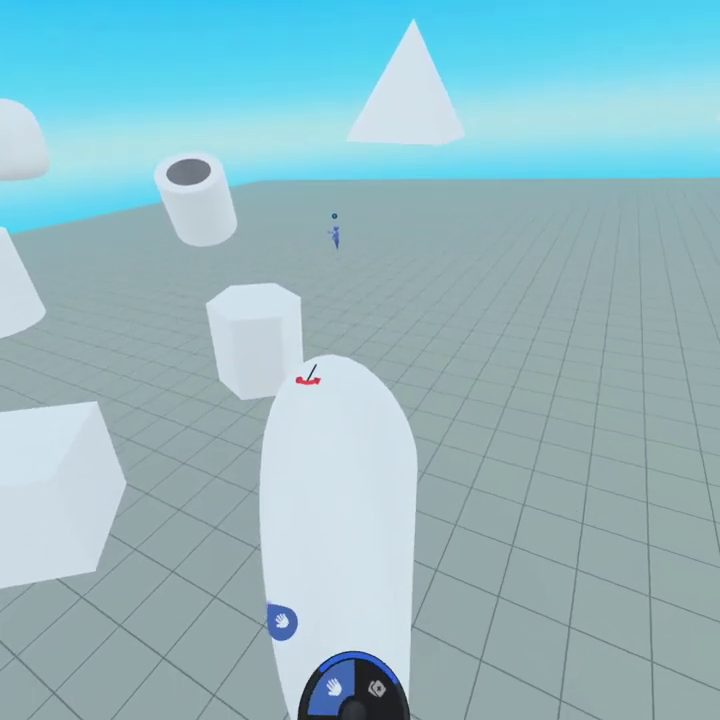
Place the rounded block against the upper end of the half torus and stretch it into a taller form.
left_click(346, 564)
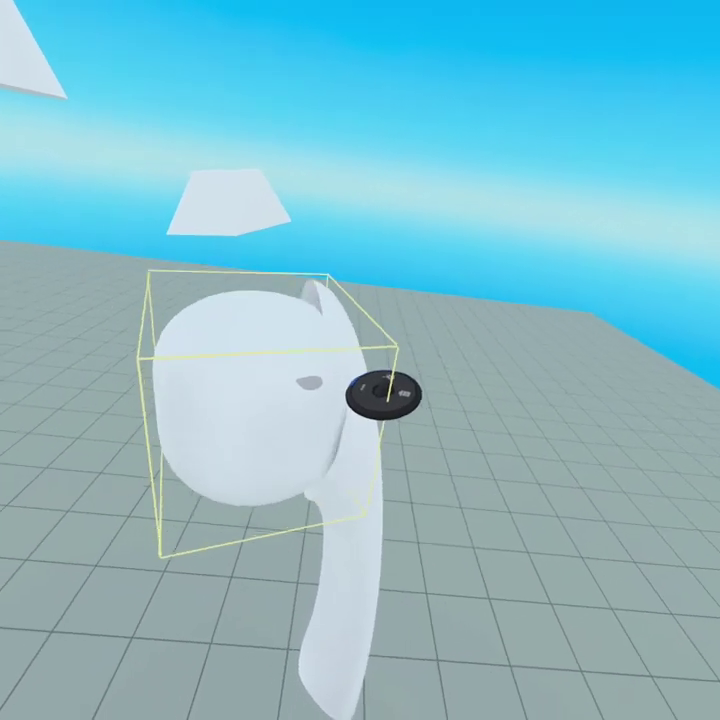
left_click(400, 393)
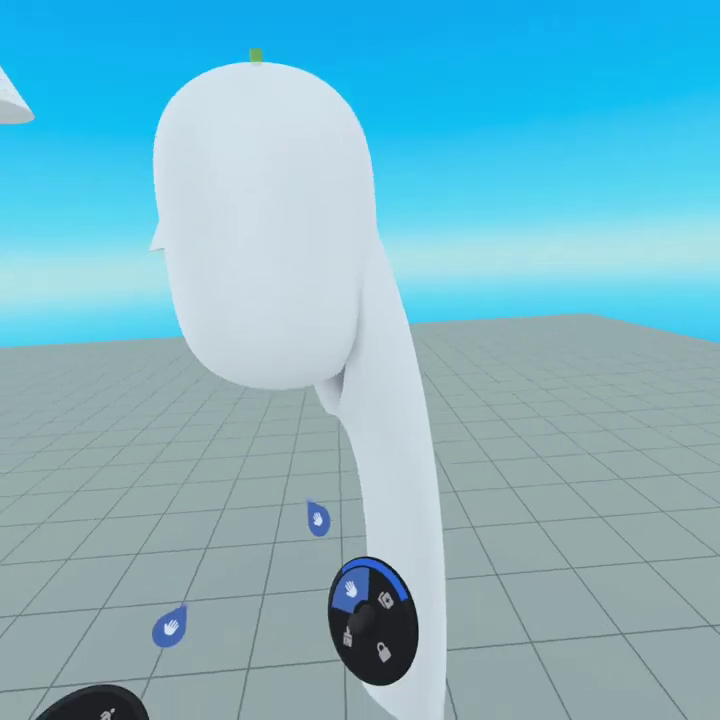
left_click_drag(329, 402, 307, 518)
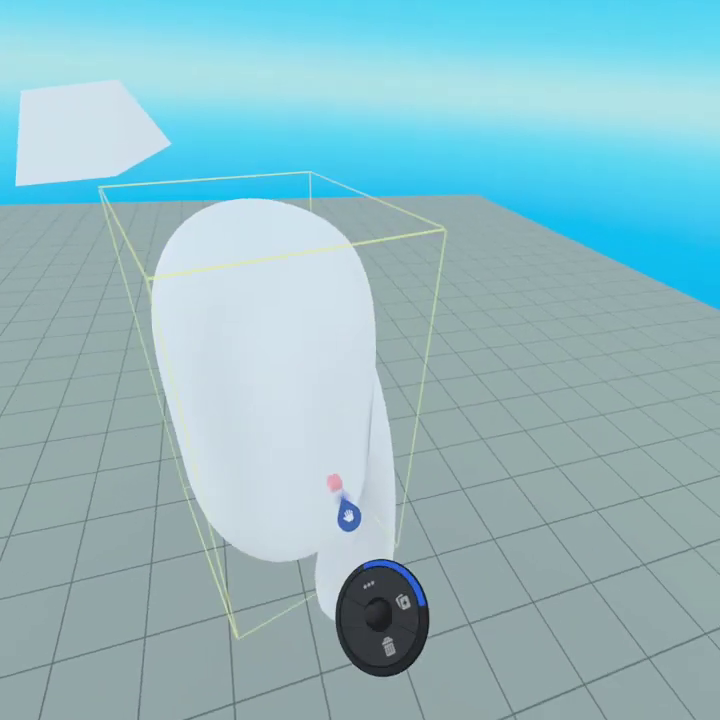
left_click_drag(334, 483, 394, 487)
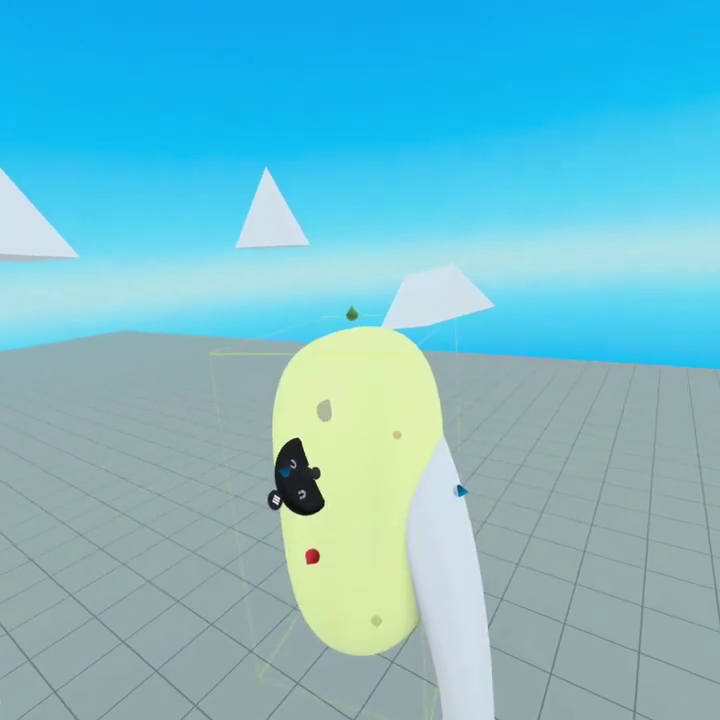
left_click(413, 468)
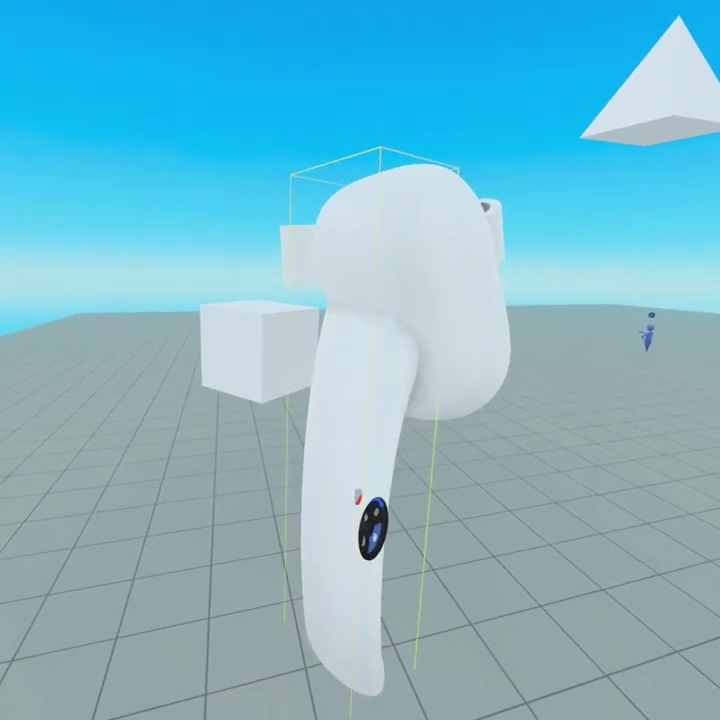
left_click(357, 496)
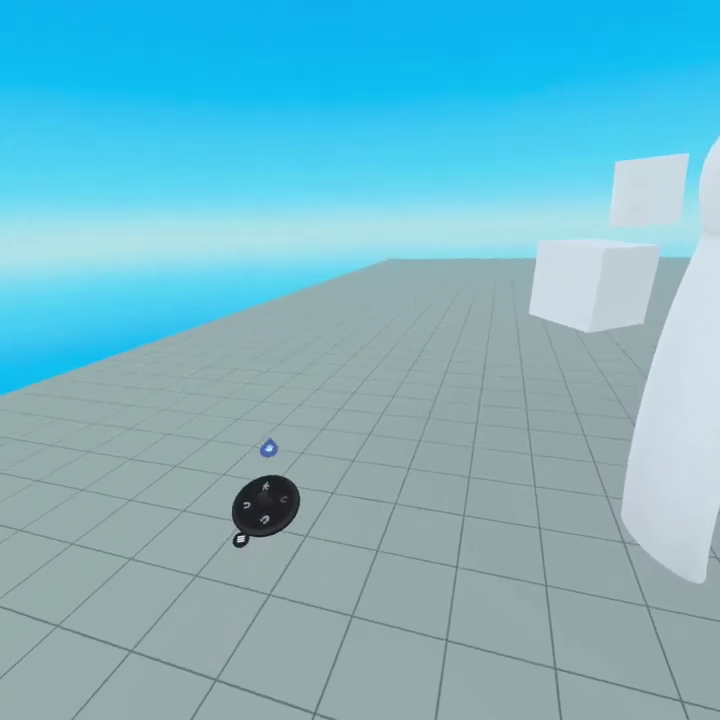
Open the style options and switch the paint colors to the Playful Dreams Palette.
left_click(225, 415)
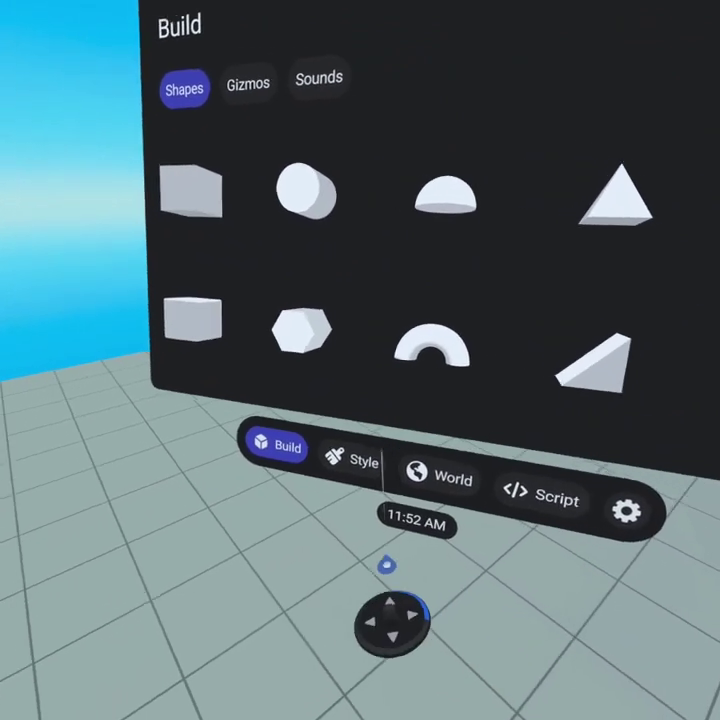
left_click(118, 533)
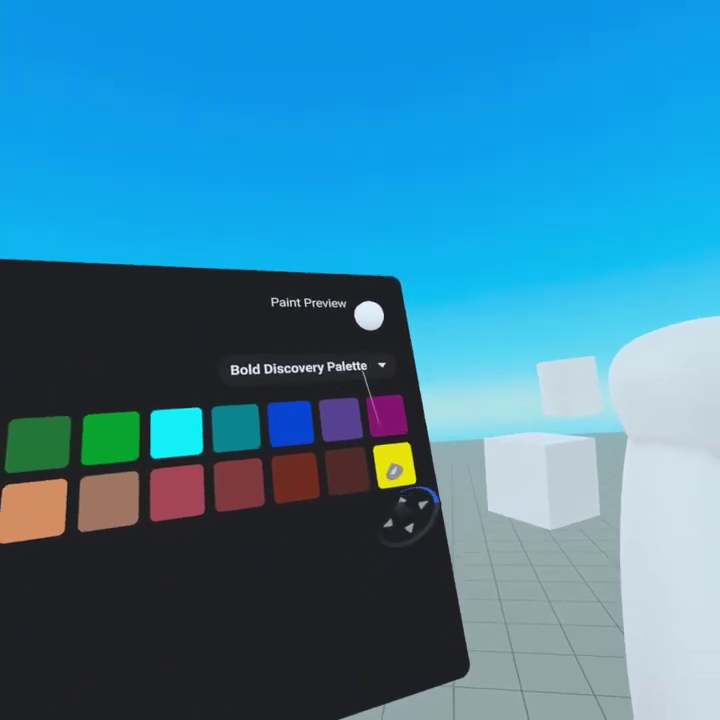
left_click(370, 367)
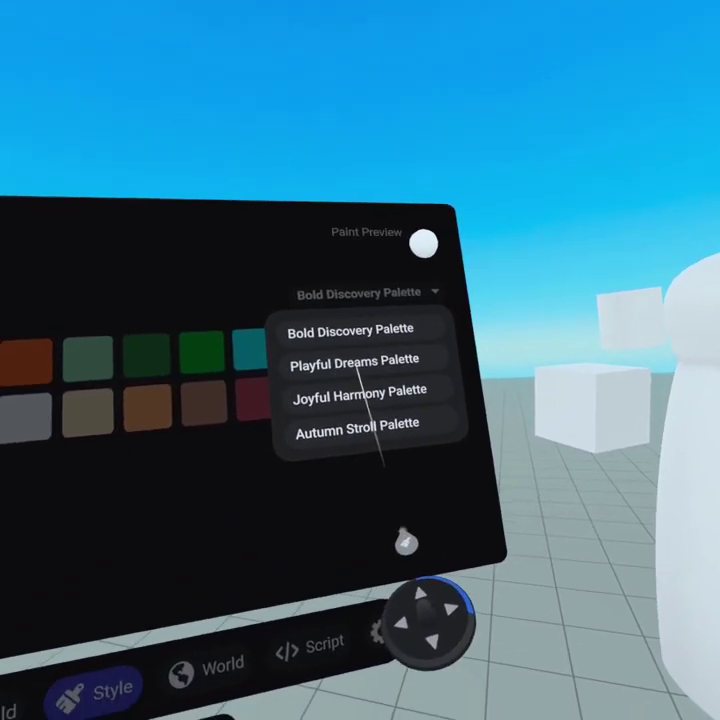
left_click(356, 363)
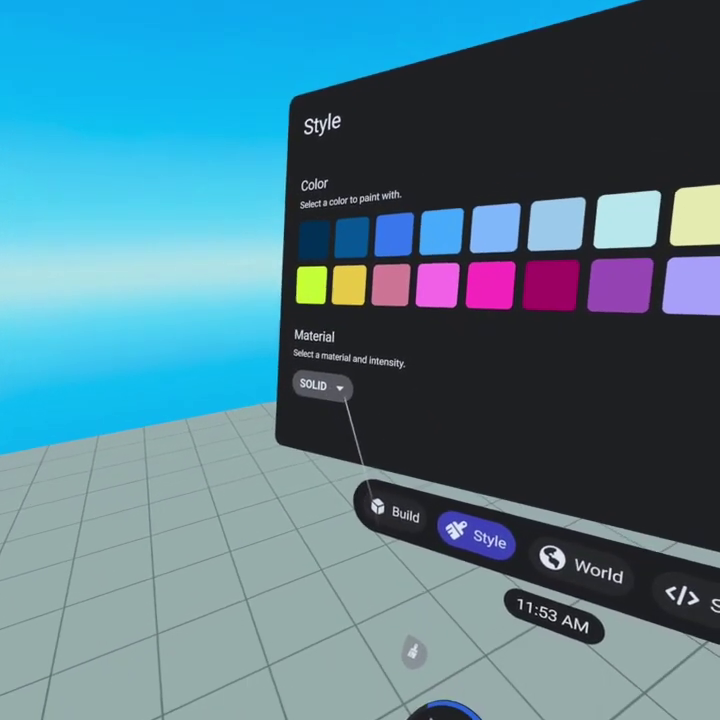
Set the paint to the Unlit material in the palette's bright green.
left_click(308, 386)
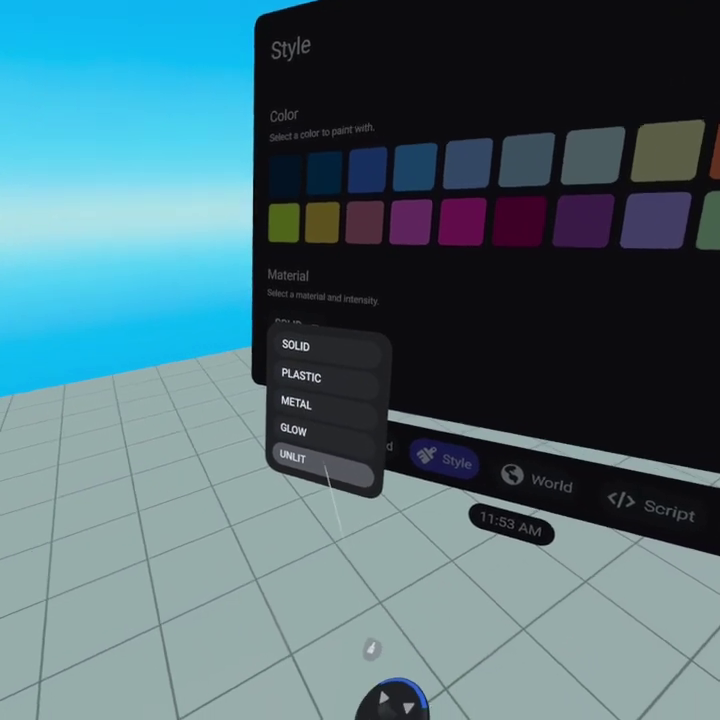
left_click(322, 460)
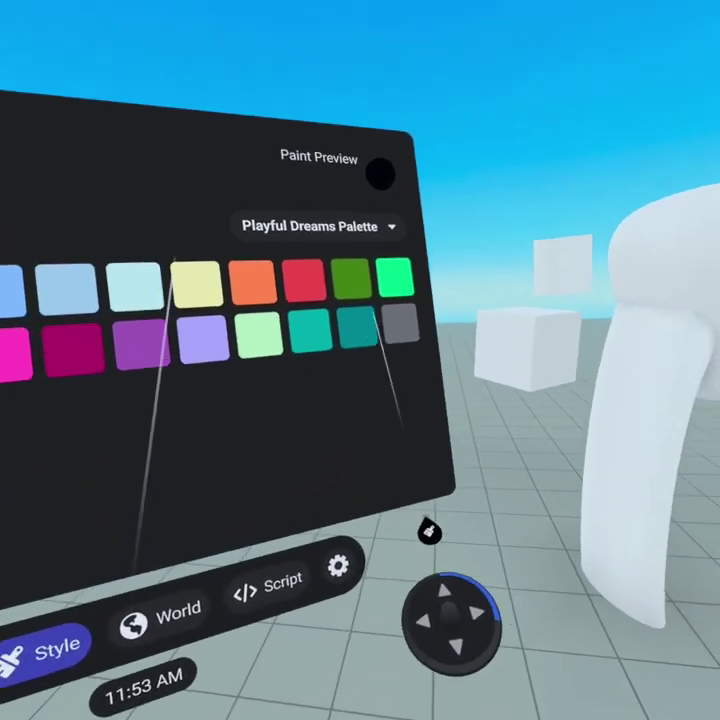
left_click(345, 322)
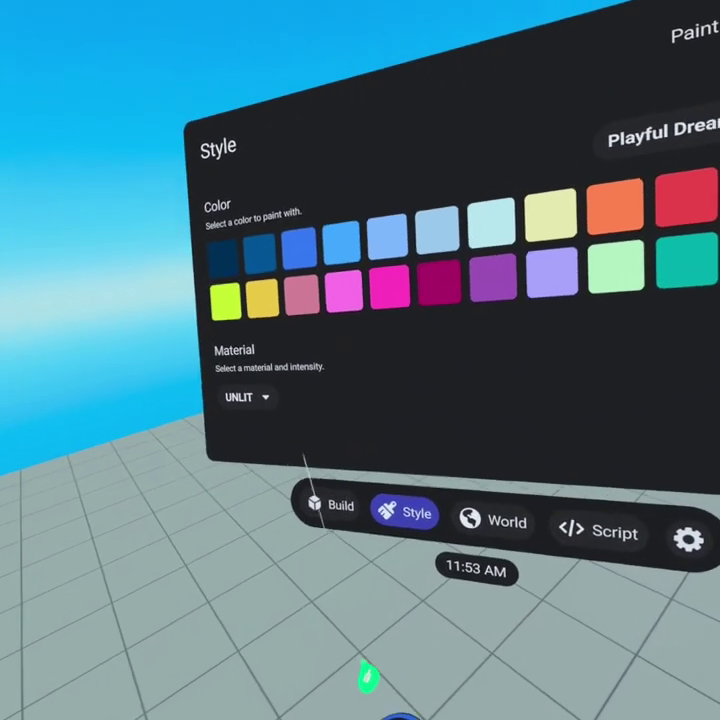
Try the Glow material, switch to Metal and paint the large half torus bright green with it.
left_click(249, 397)
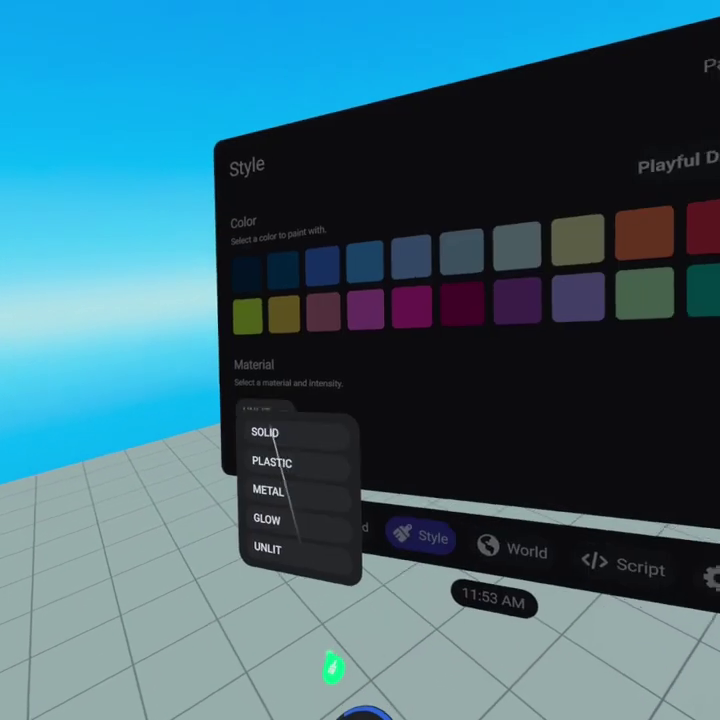
left_click(295, 503)
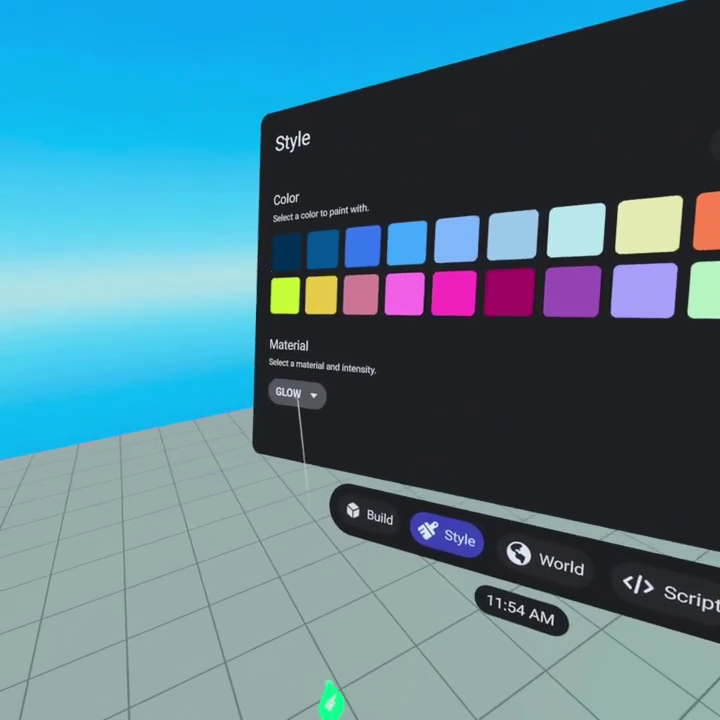
left_click(297, 393)
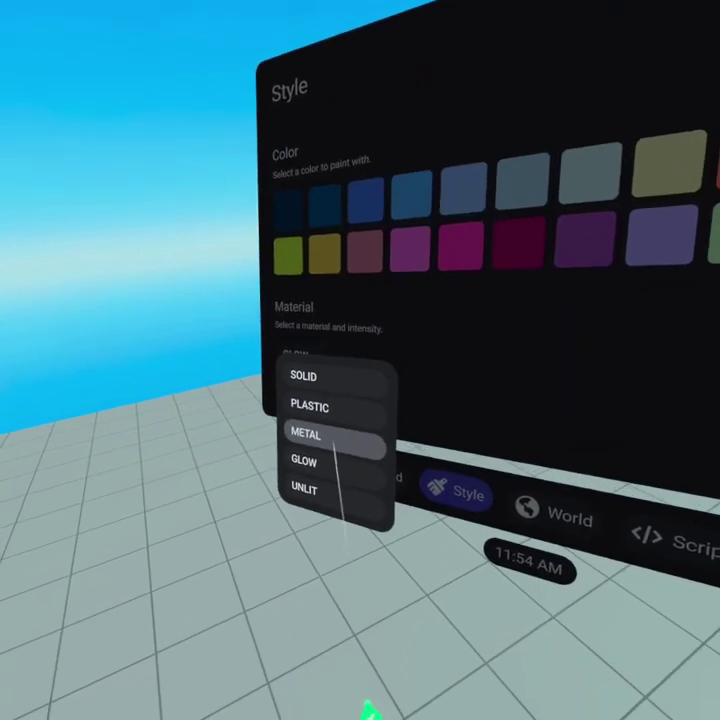
left_click(305, 432)
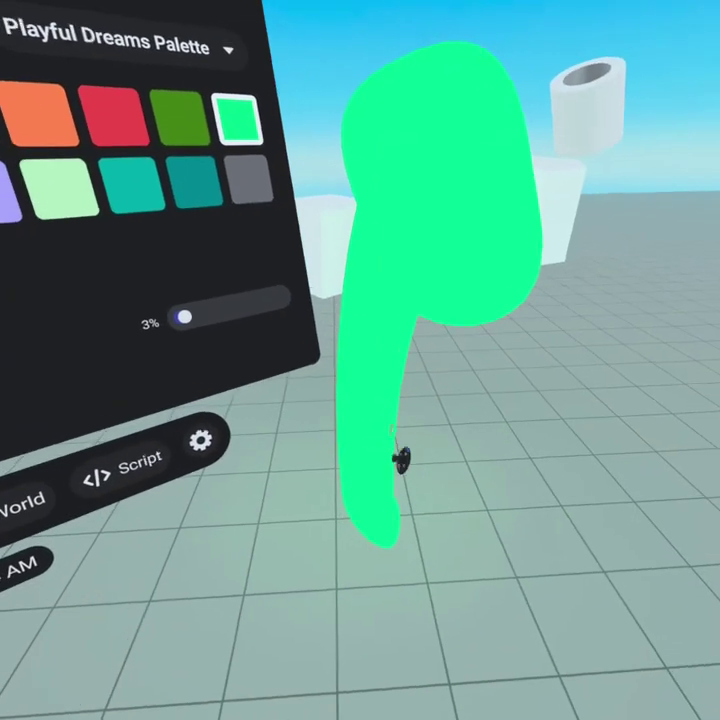
left_click(404, 472)
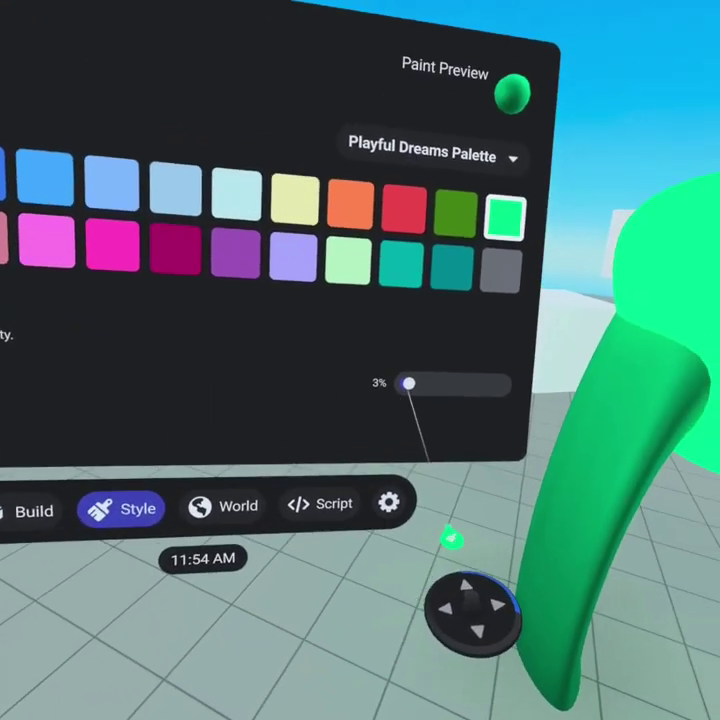
Raise the Metal intensity, switch the paint material to Plastic, paint the half torus with it and adjust the intensity.
left_click_drag(587, 376, 686, 378)
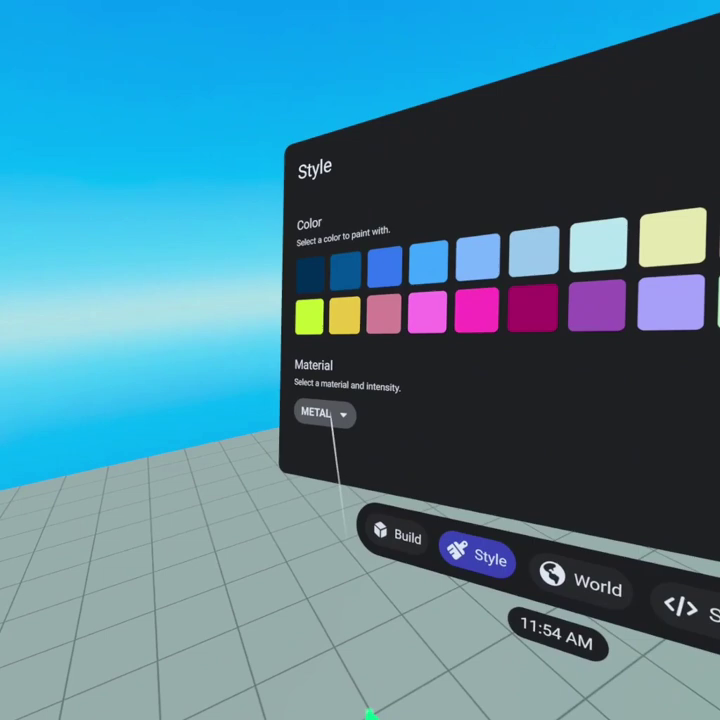
left_click(325, 413)
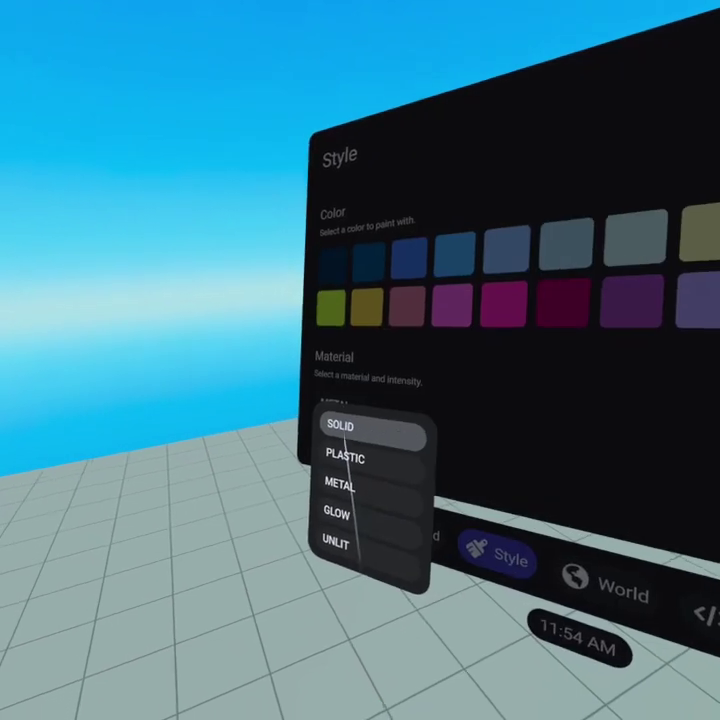
left_click(300, 450)
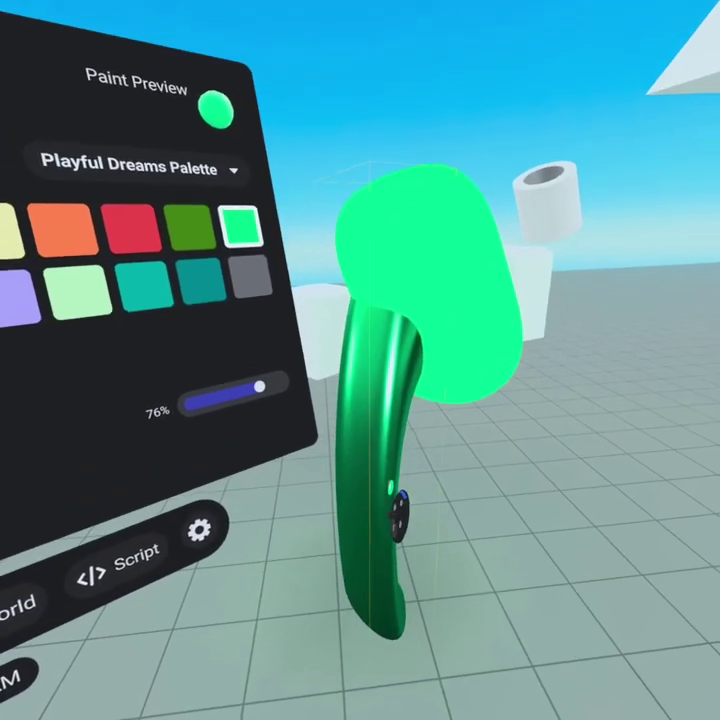
left_click(385, 567)
left_click_drag(283, 381, 232, 376)
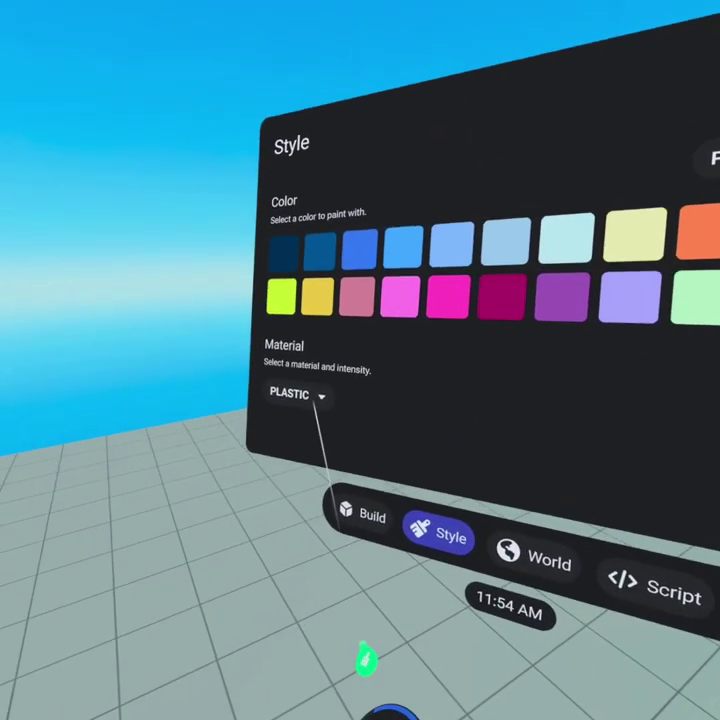
Using the Solid material, paint the rounded block dark green and the half torus reddish brown from the Bold Discovery Palette.
left_click(300, 393)
left_click(300, 412)
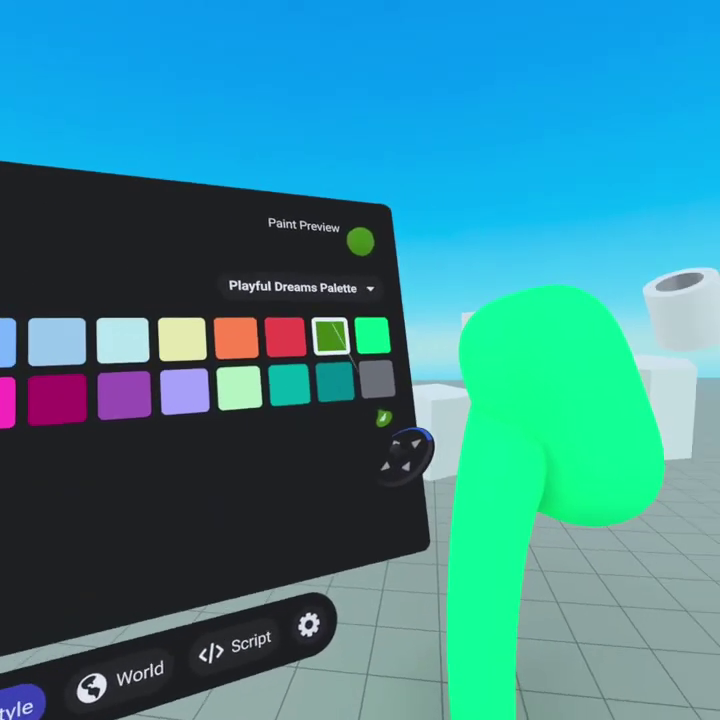
left_click(612, 365)
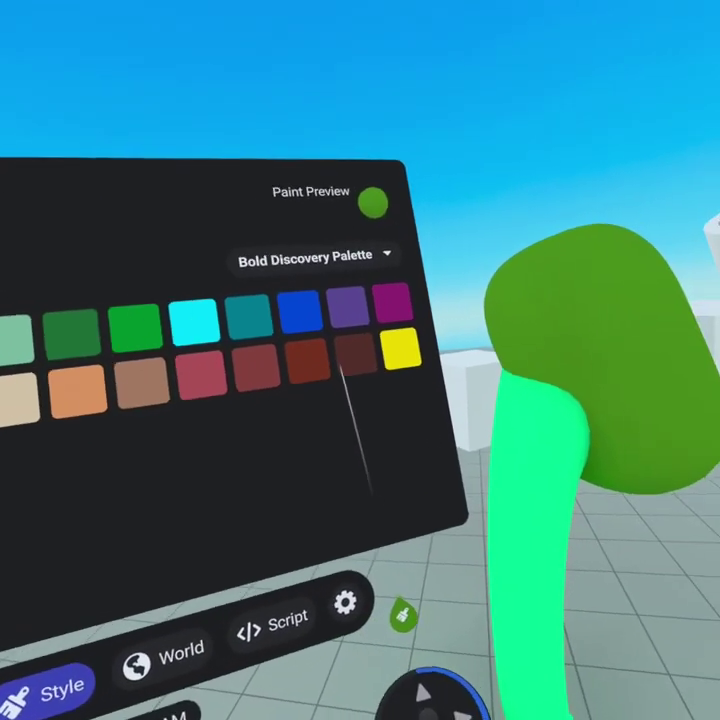
left_click(333, 358)
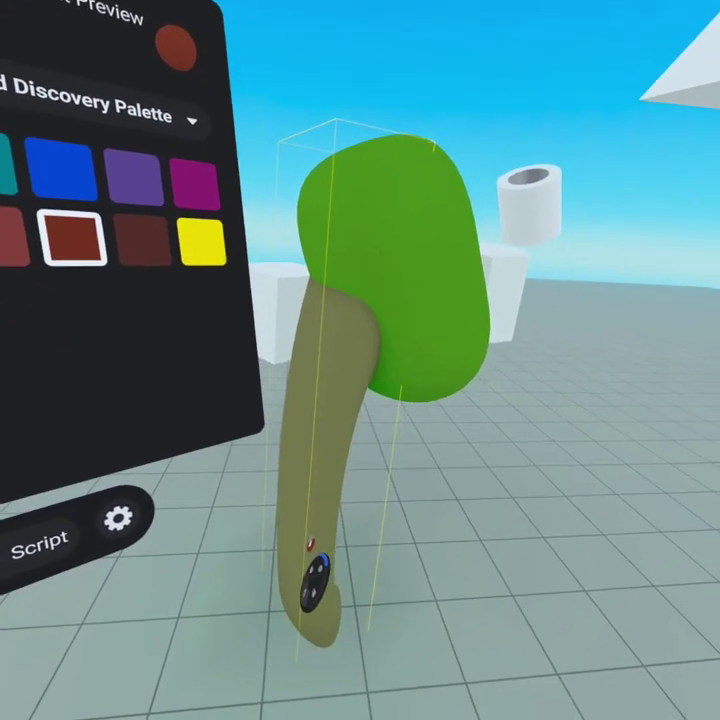
left_click(281, 609)
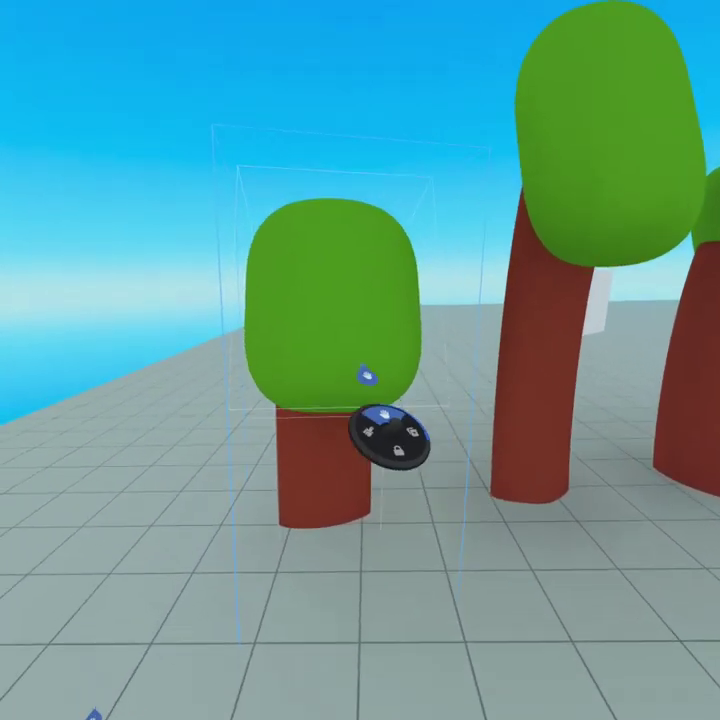
Select the green top of the short tree on its reddish-brown trunk.
left_click(378, 400)
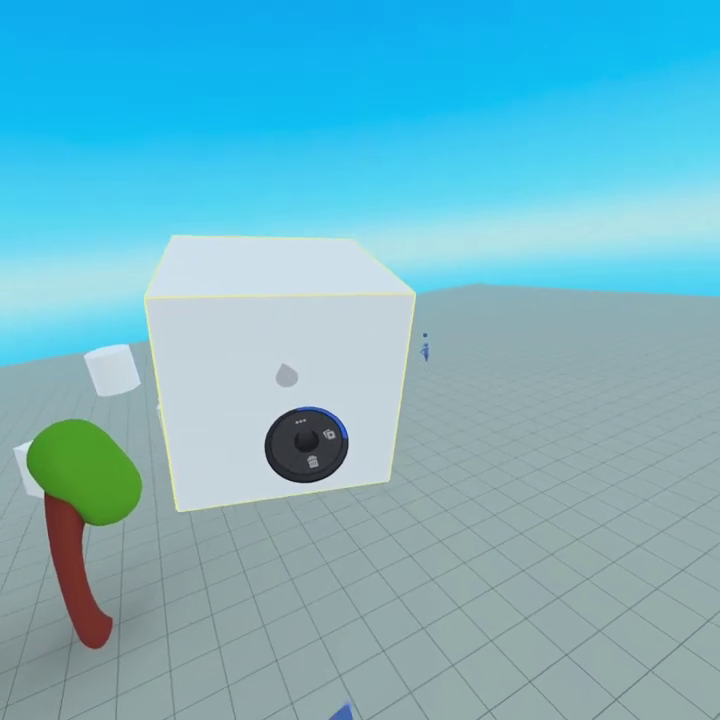
Delete the large white cube, the pyramid, the hexagonal prism and the smaller cube beside it.
left_click(320, 461)
left_click(326, 424)
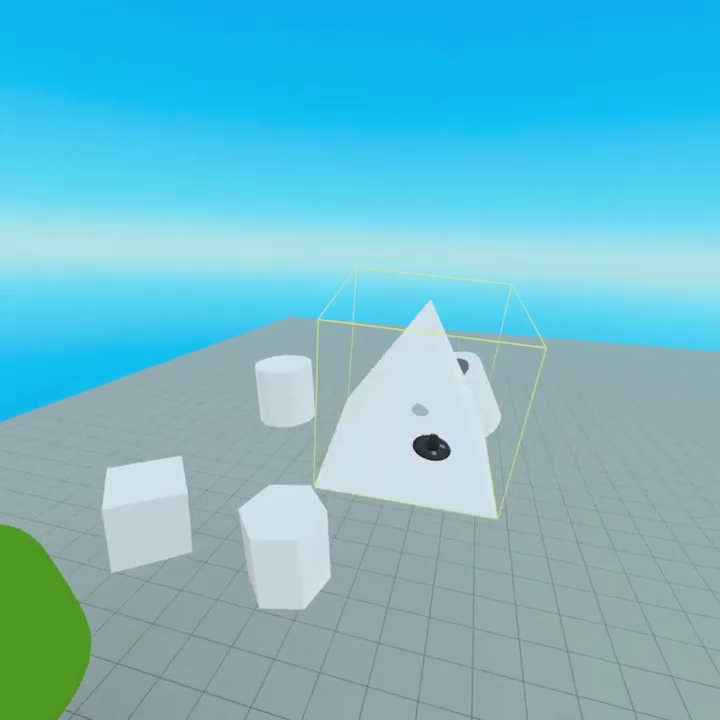
left_click_drag(432, 447, 643, 622)
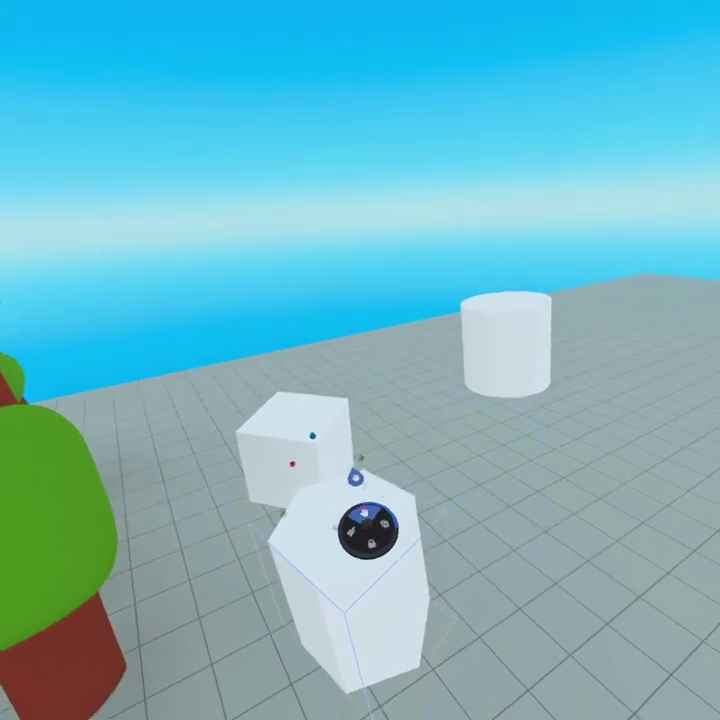
left_click(355, 478)
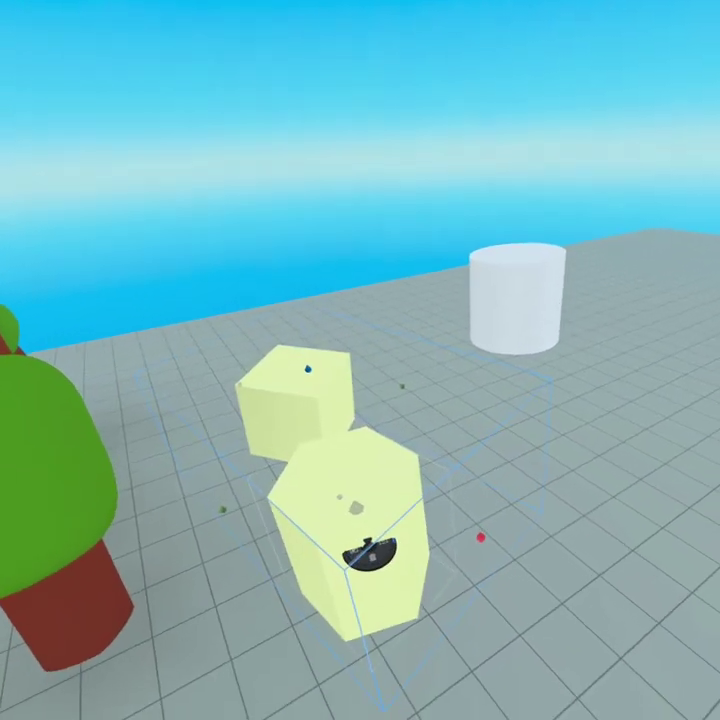
key("Delete")
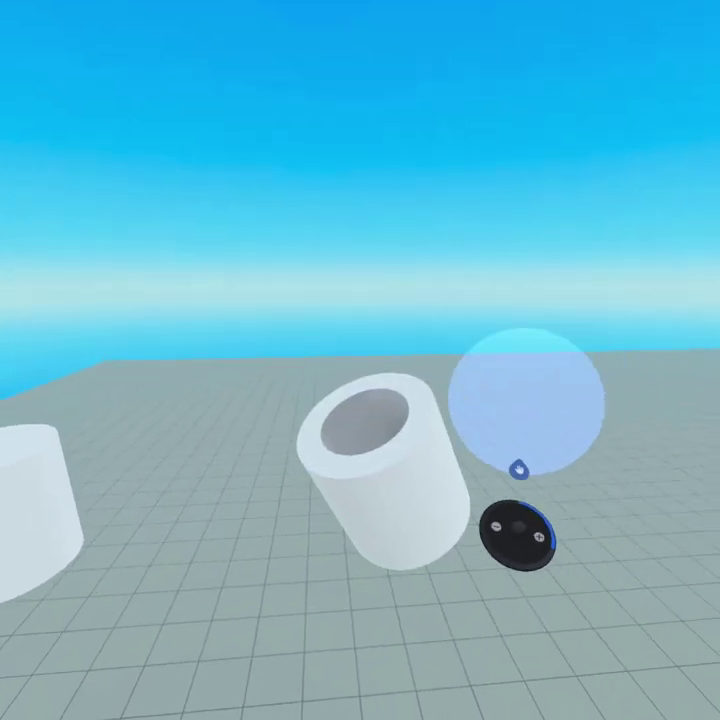
Select the remaining white tube and cylinder together and delete them, leaving only the trees.
left_click(454, 462)
left_click(445, 460)
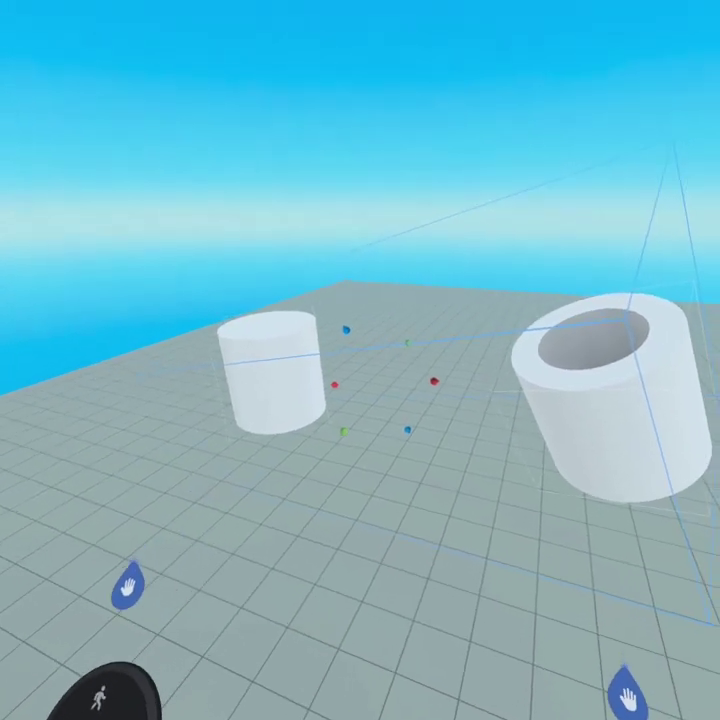
left_click(386, 400)
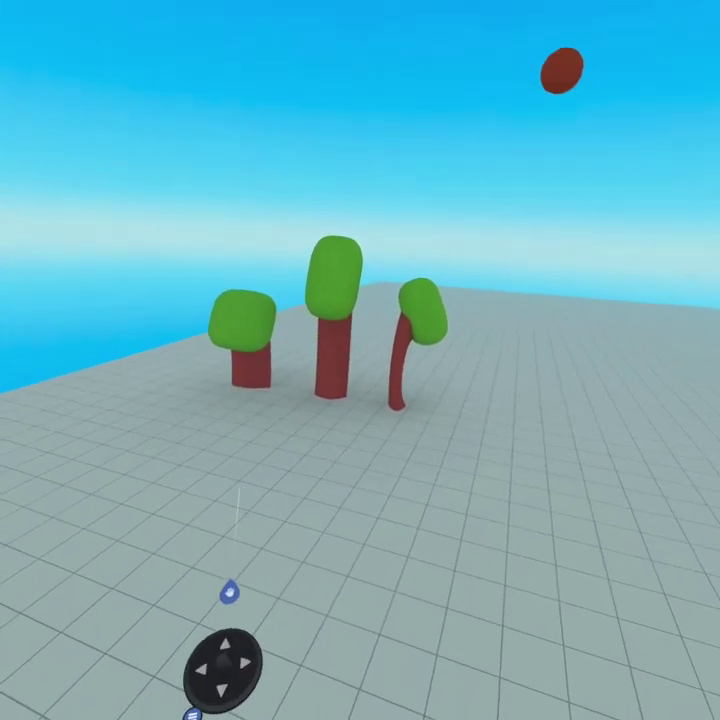
scroll(430, 410, "up", 1)
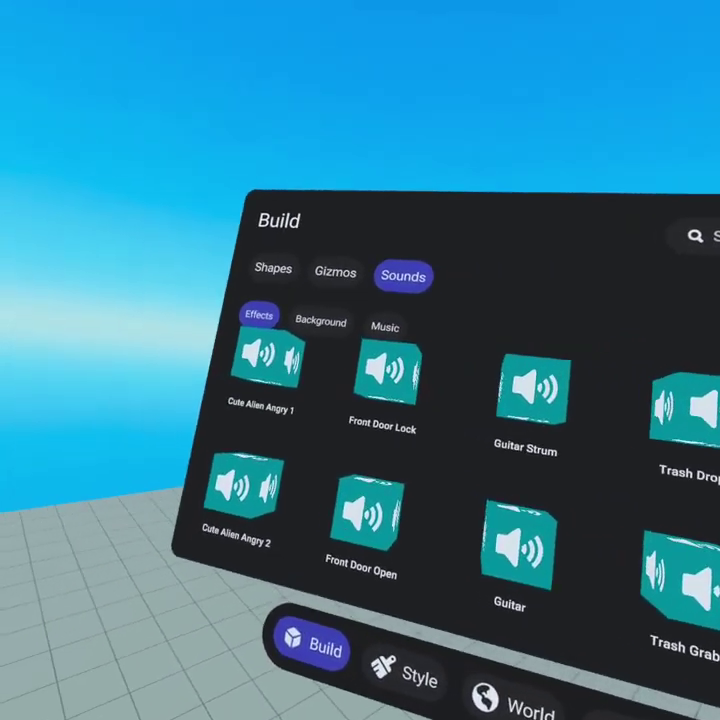
Look through the sound library's Effects, Background and Music collections.
scroll(450, 530, "down", 5)
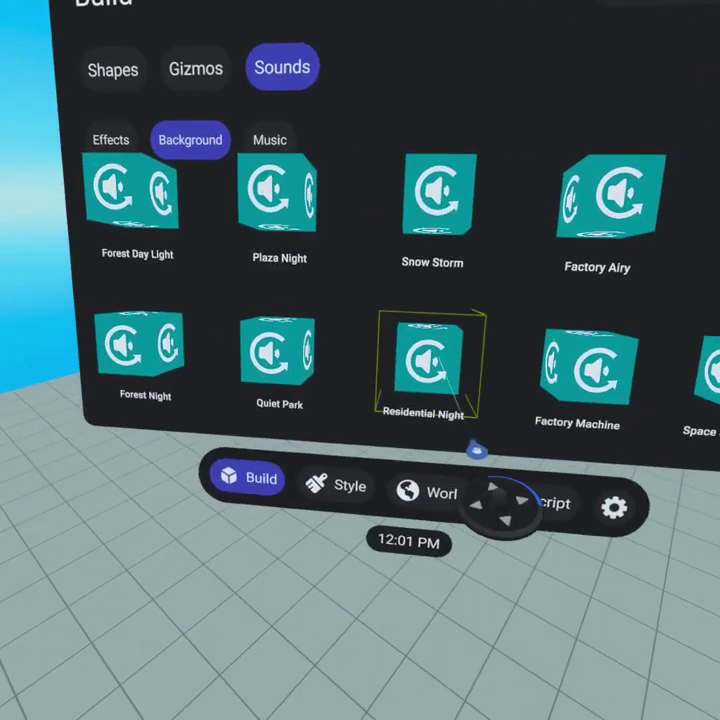
scroll(278, 352, "up", 3)
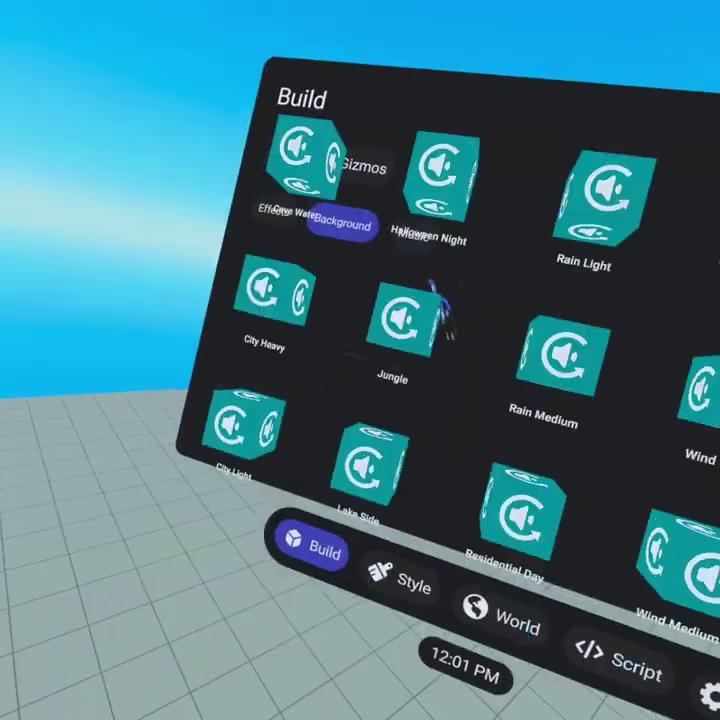
scroll(437, 300, "up", 2)
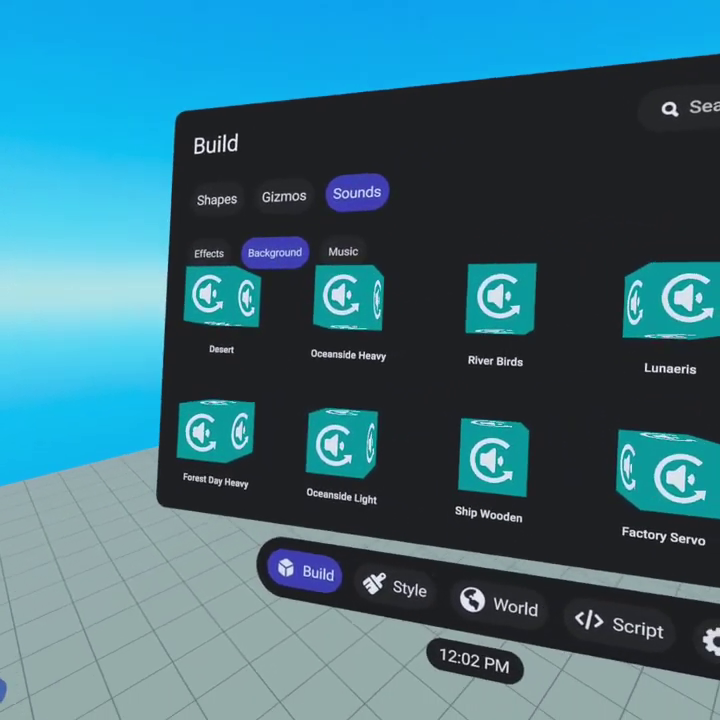
left_click(343, 251)
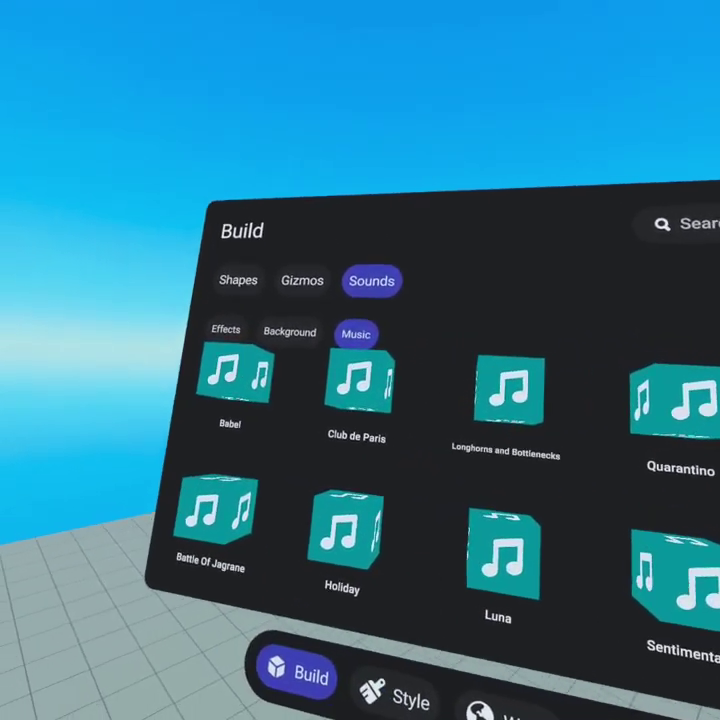
scroll(437, 330, "down", 2)
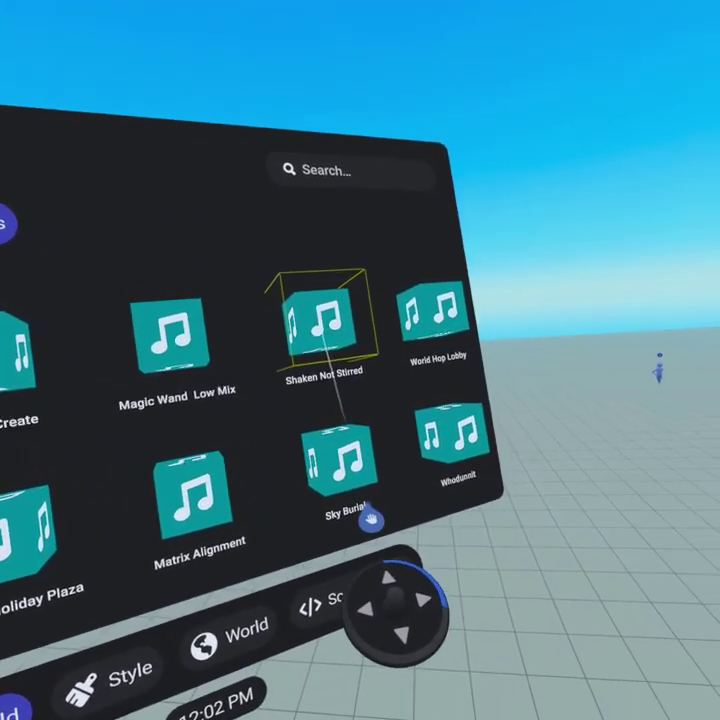
scroll(323, 335, "down", 2)
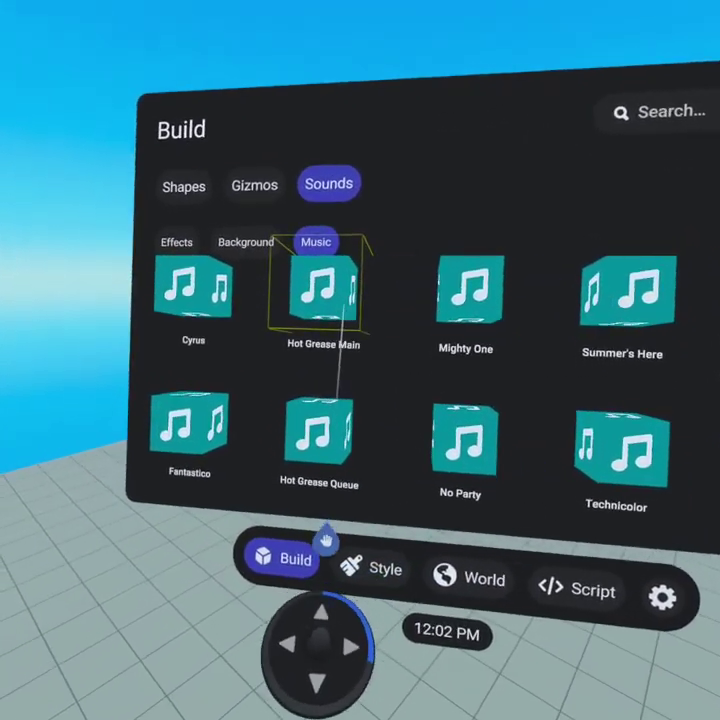
Open the paint style options and review the available materials, keeping Solid.
left_click(378, 569)
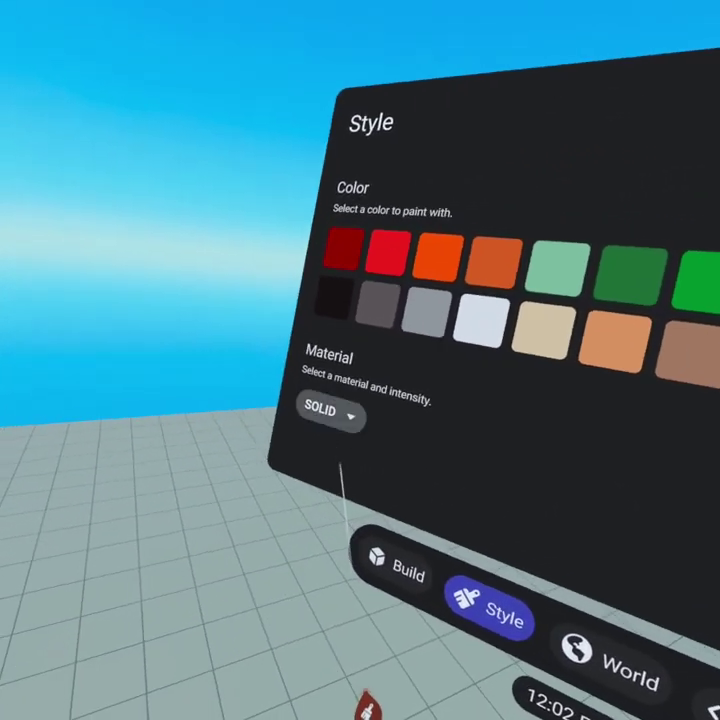
left_click(163, 476)
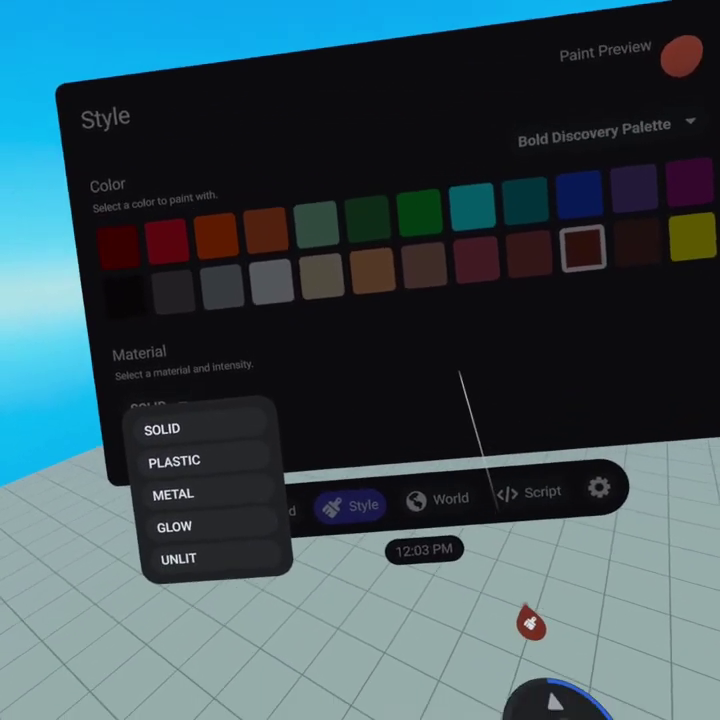
left_click(434, 406)
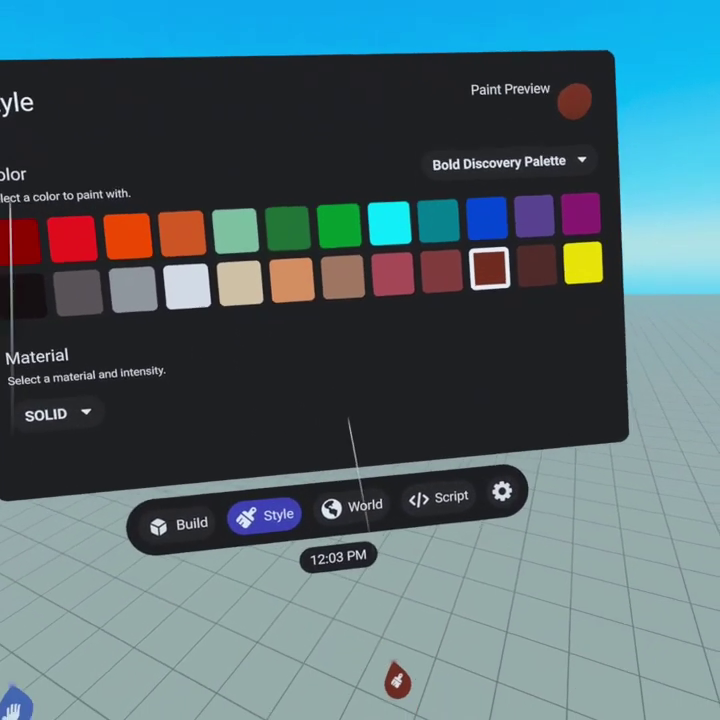
Open the world's publishing settings and set the Comfort Rating to MODERATE.
left_click(415, 509)
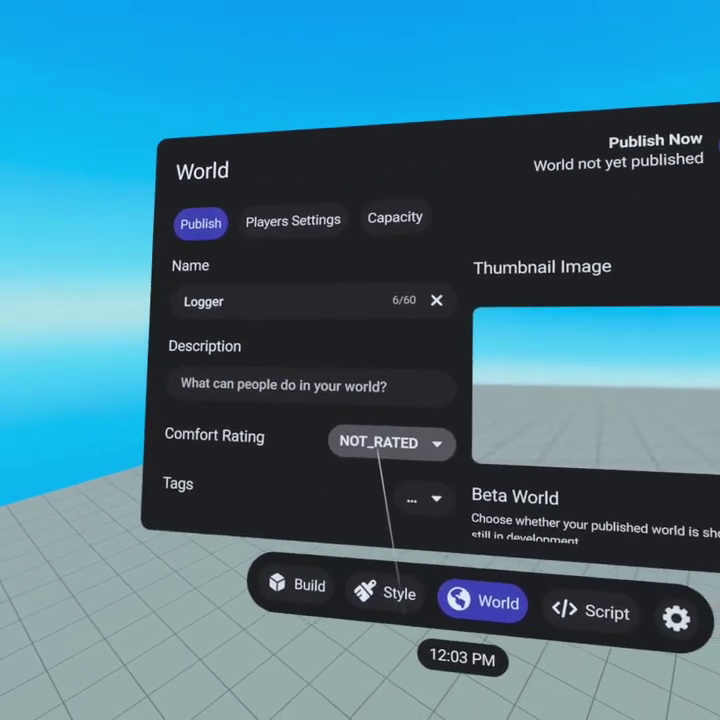
left_click(380, 442)
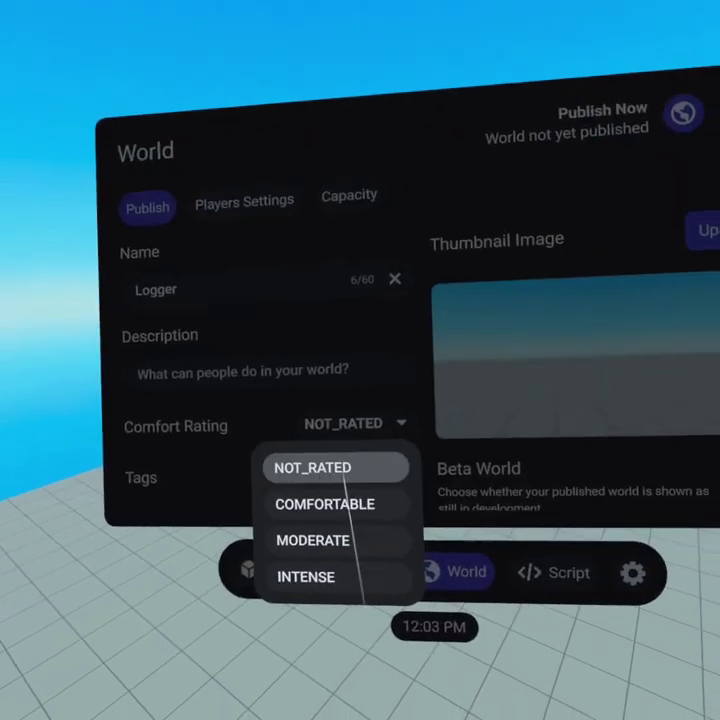
left_click(309, 480)
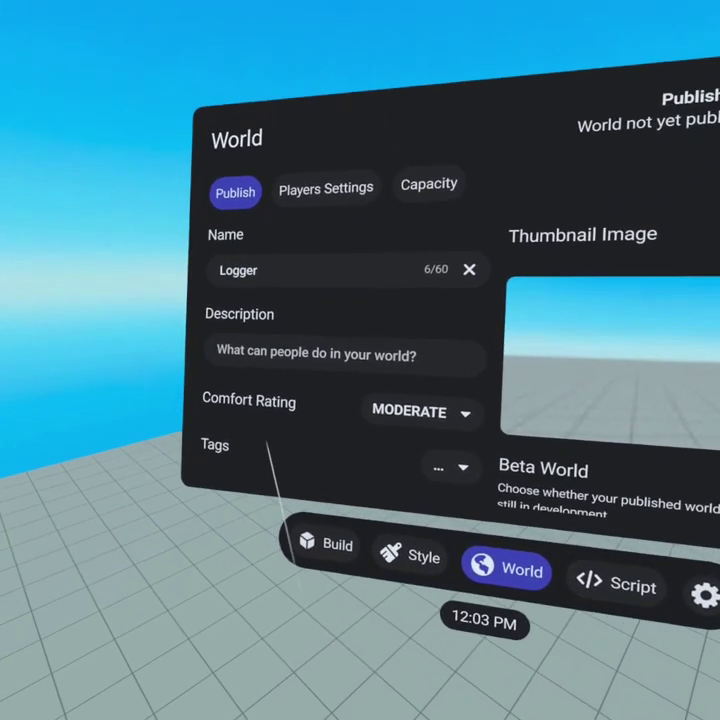
Look through the world's available tags and assign the Party Game tag.
left_click(390, 458)
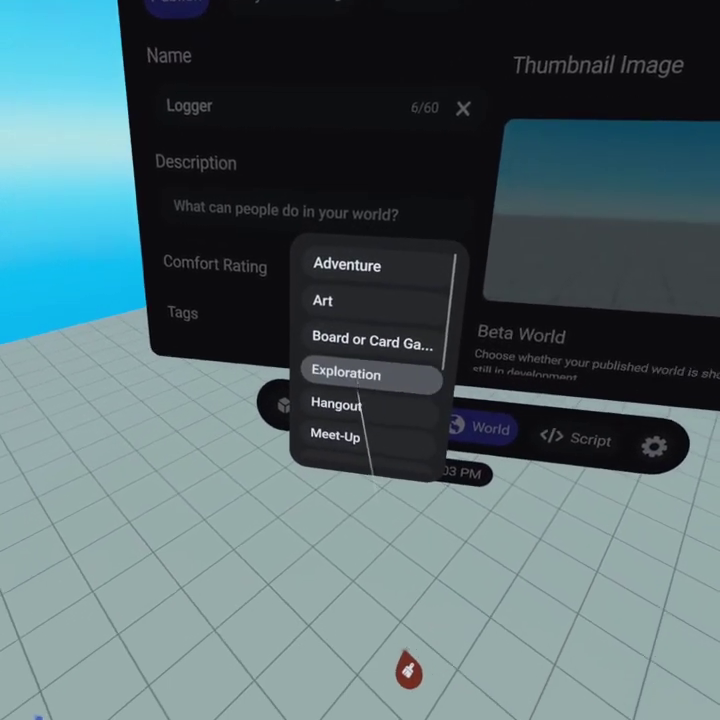
scroll(368, 440, "down", 2)
scroll(344, 322, "down", 2)
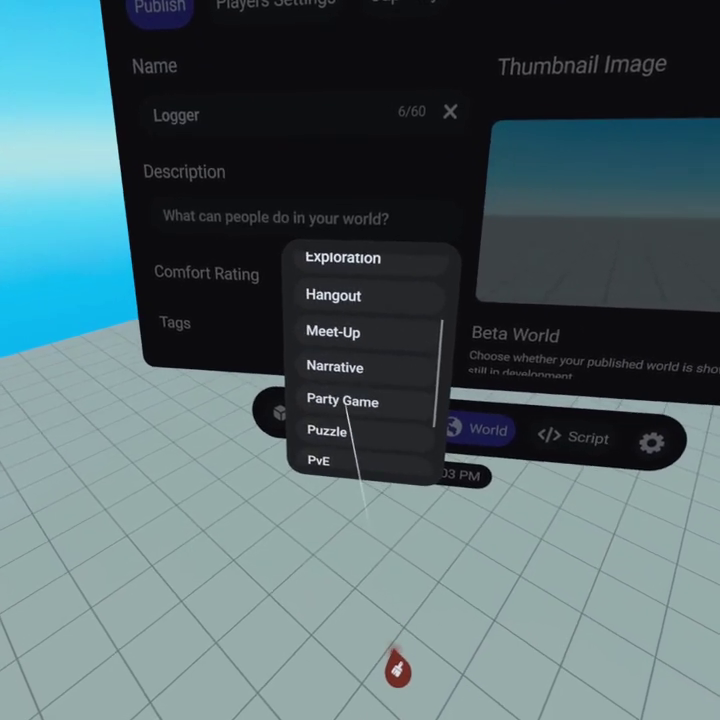
scroll(290, 392, "down", 3)
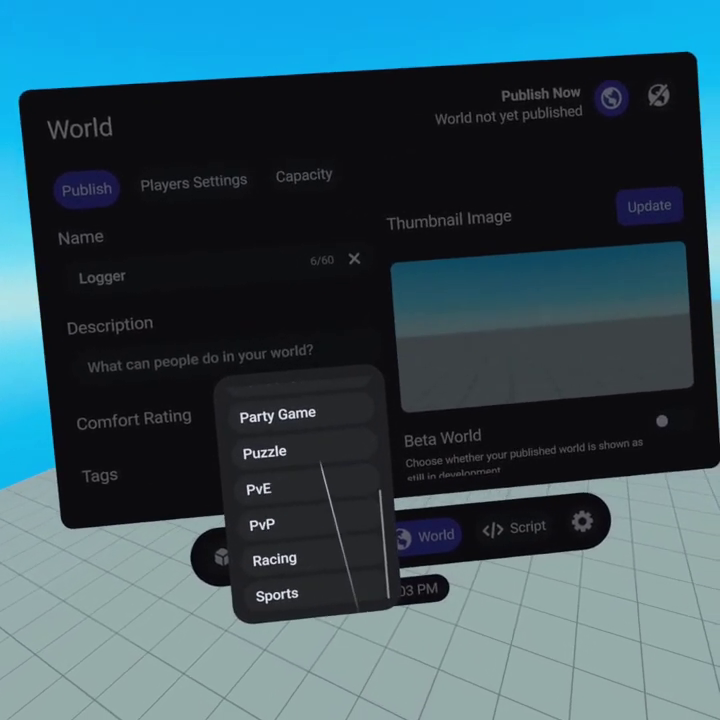
left_click(277, 413)
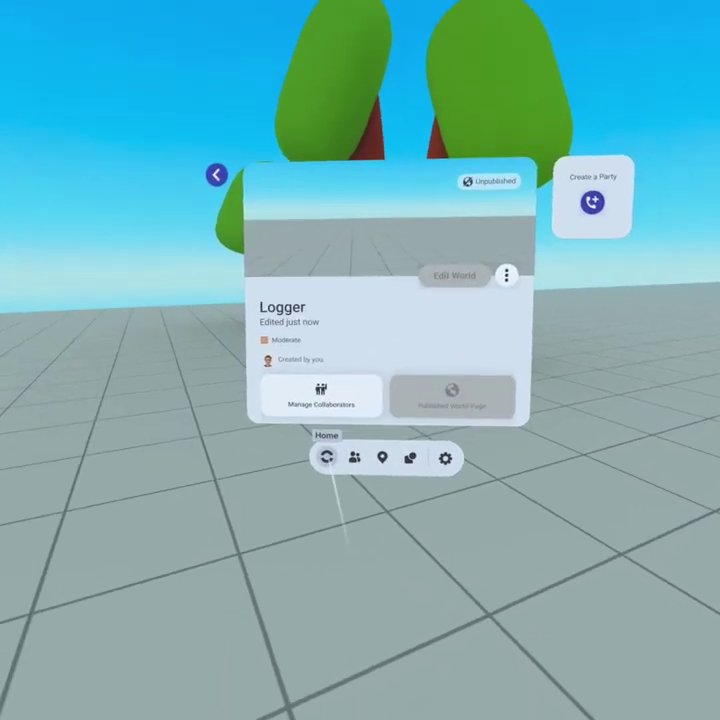
Photograph the trees with the camera turned toward them and update the world's thumbnail image to show them.
left_click(325, 462)
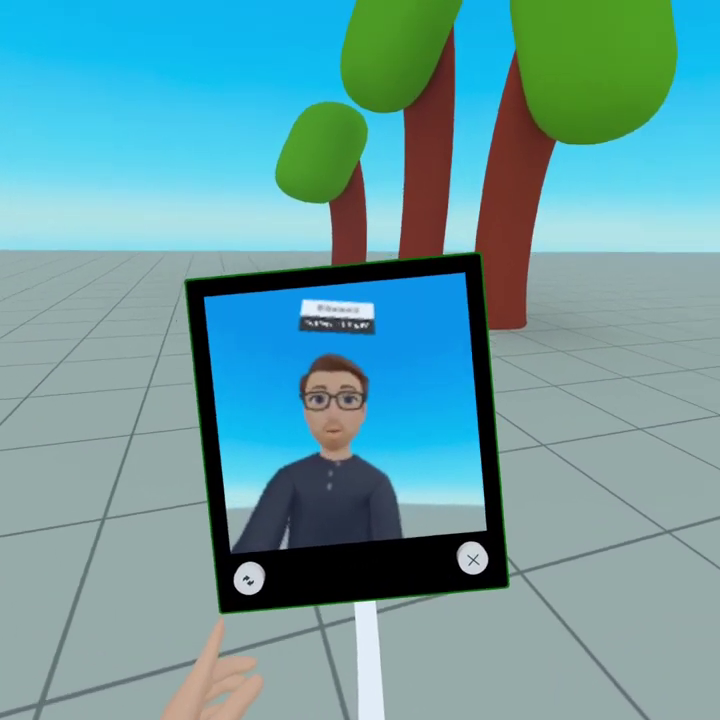
left_click(250, 557)
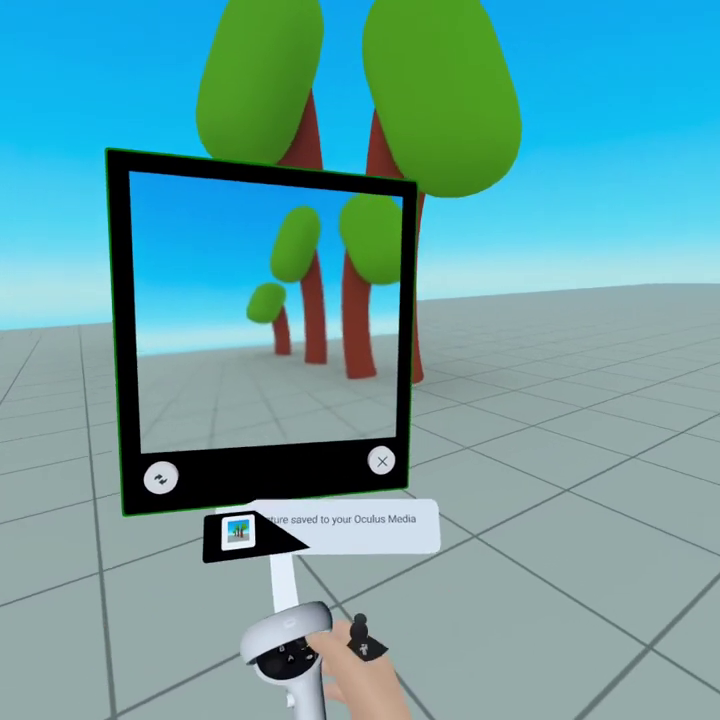
left_click(472, 381)
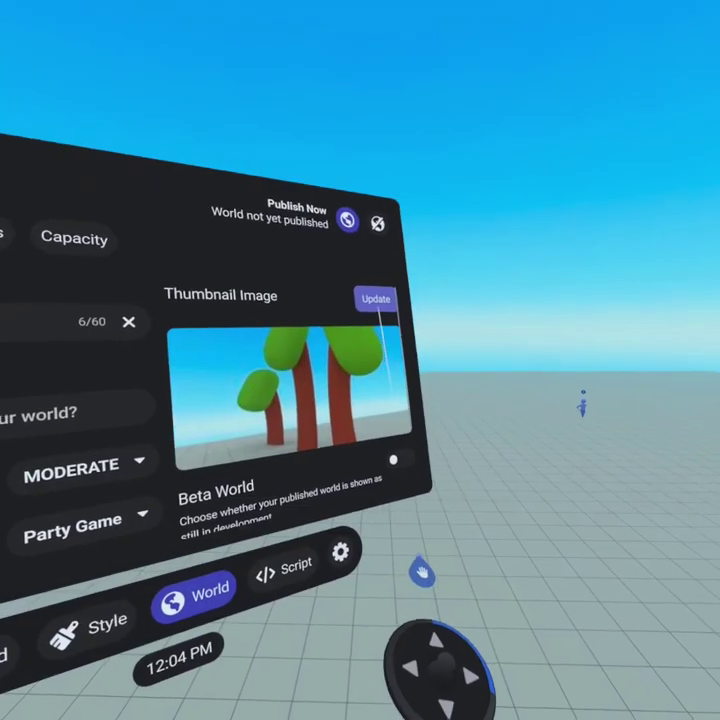
Review the world's publishing options, its Players Settings and its Capacity usage.
left_click(454, 239)
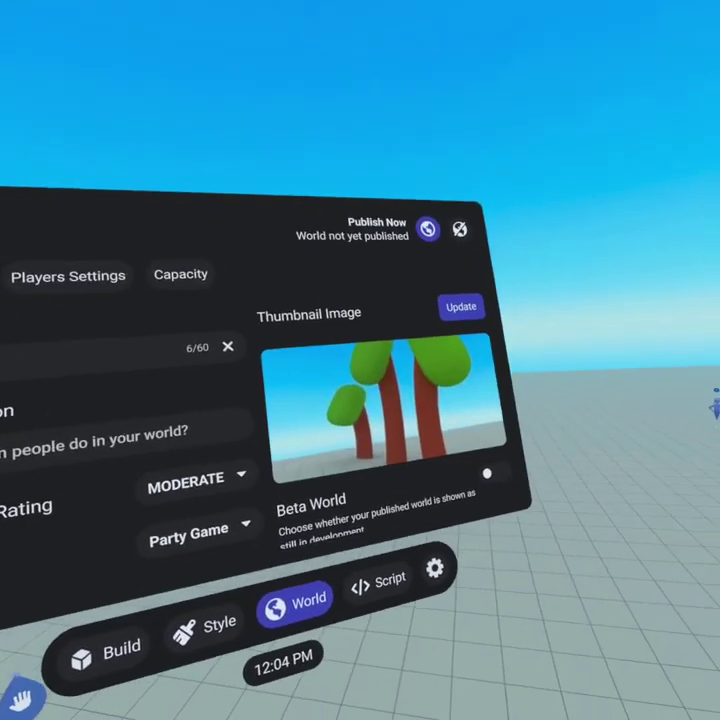
scroll(292, 482, "down", 3)
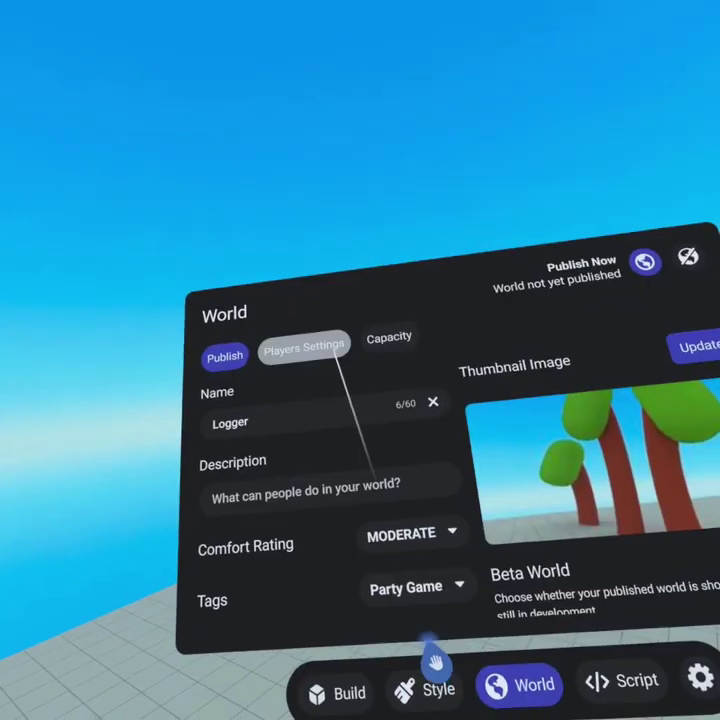
left_click(337, 262)
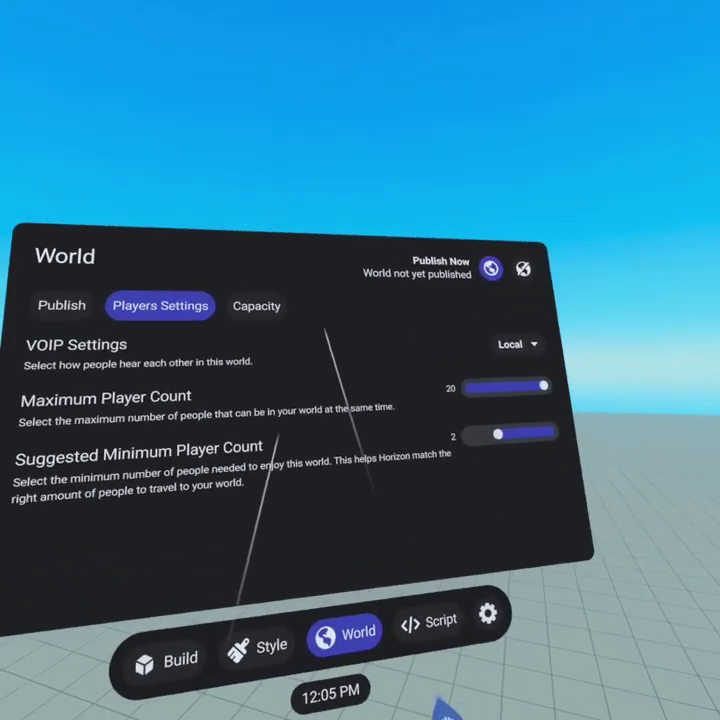
left_click(314, 312)
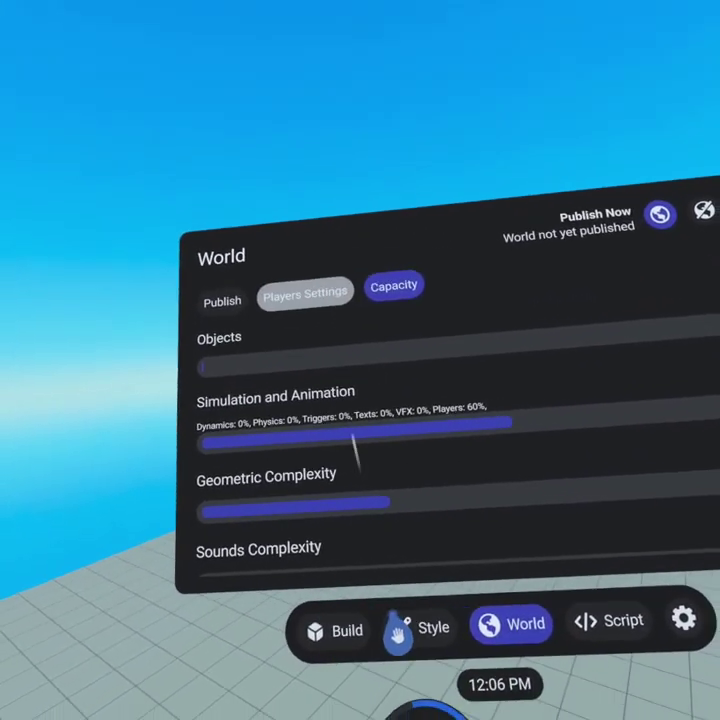
Return to the world's publishing settings and turn on the Beta World option.
left_click(305, 293)
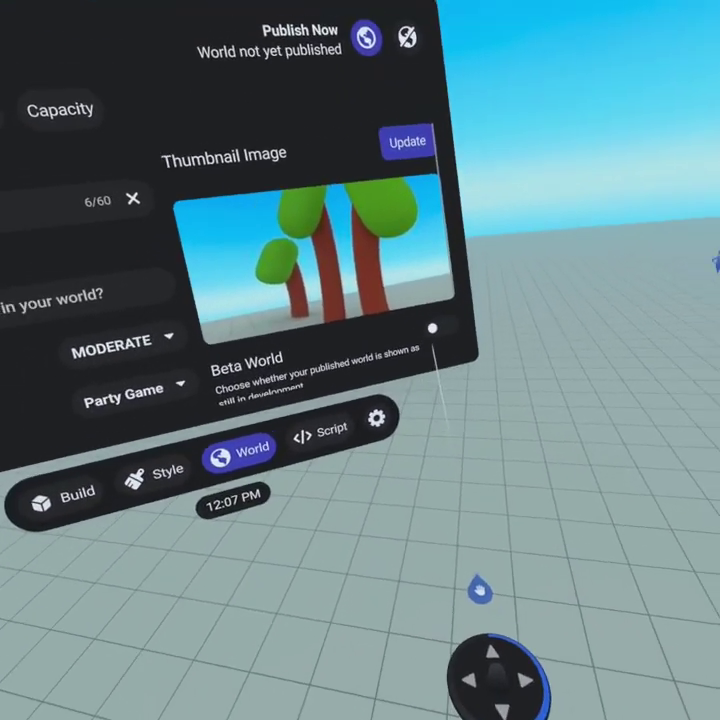
left_click(400, 358)
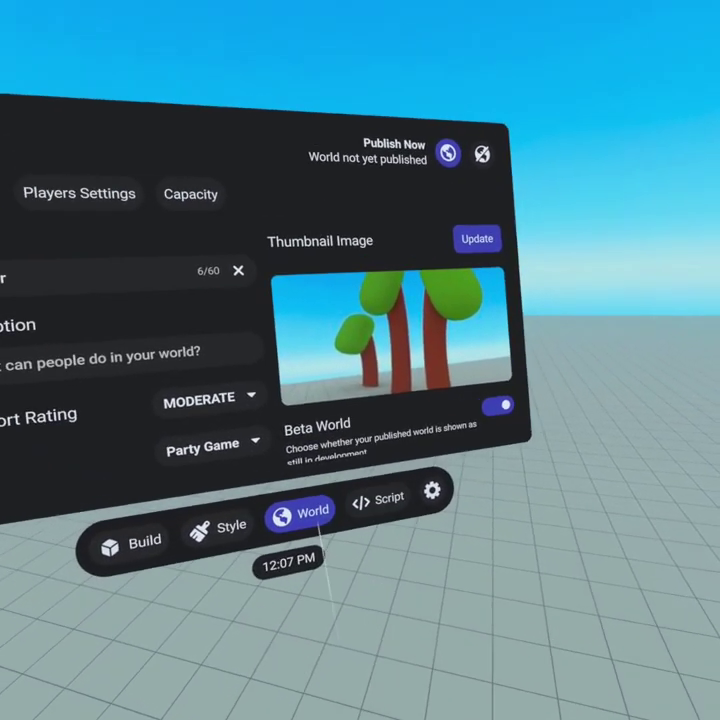
Look over the script editor and the Player and Comfort settings, including the Visual Style options, leaving Black selected.
left_click(345, 500)
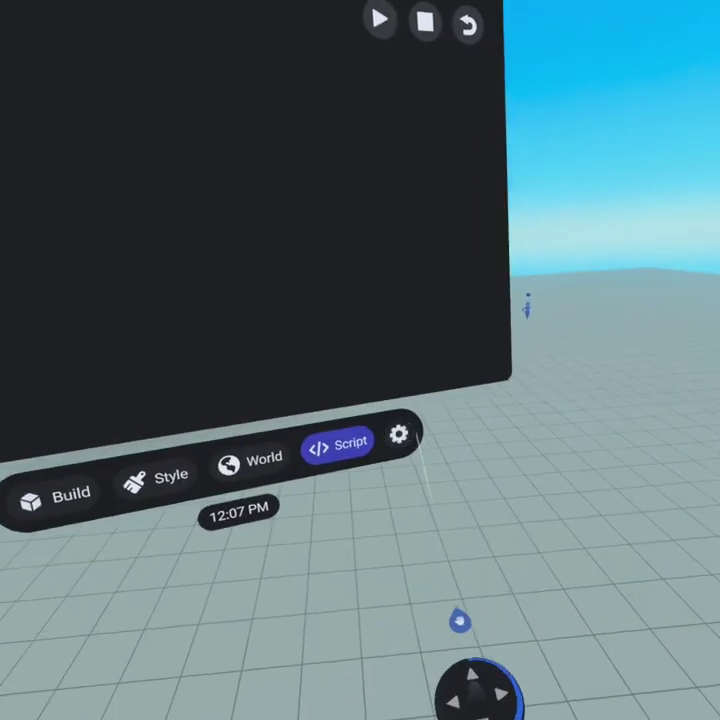
left_click(368, 487)
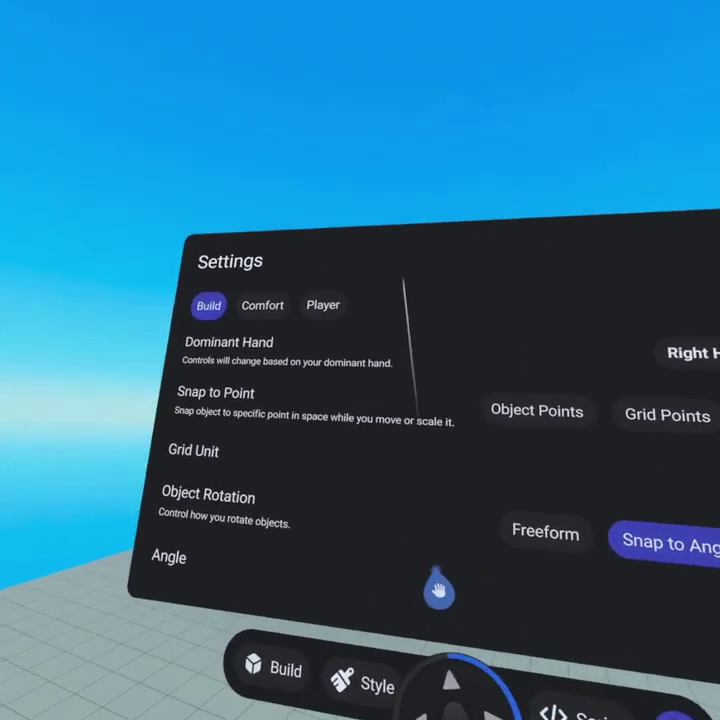
left_click(323, 305)
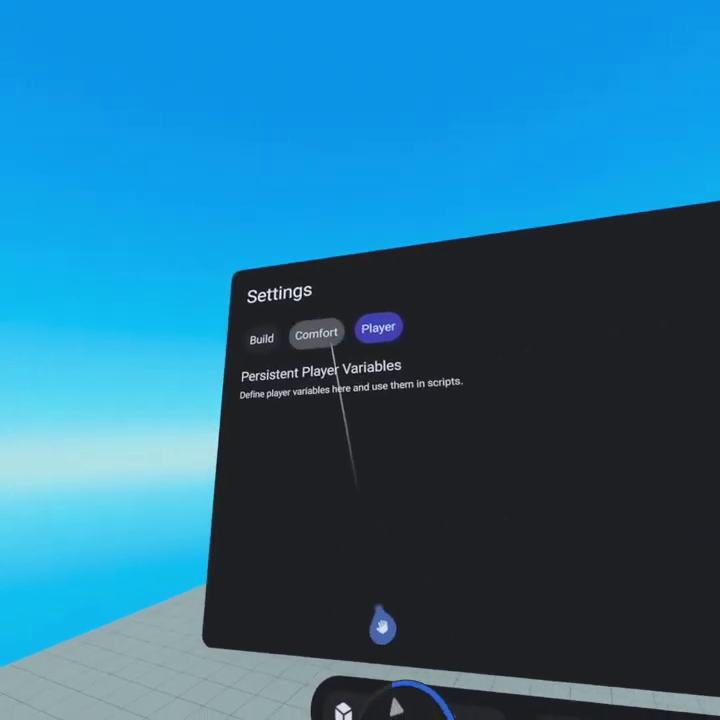
left_click(330, 338)
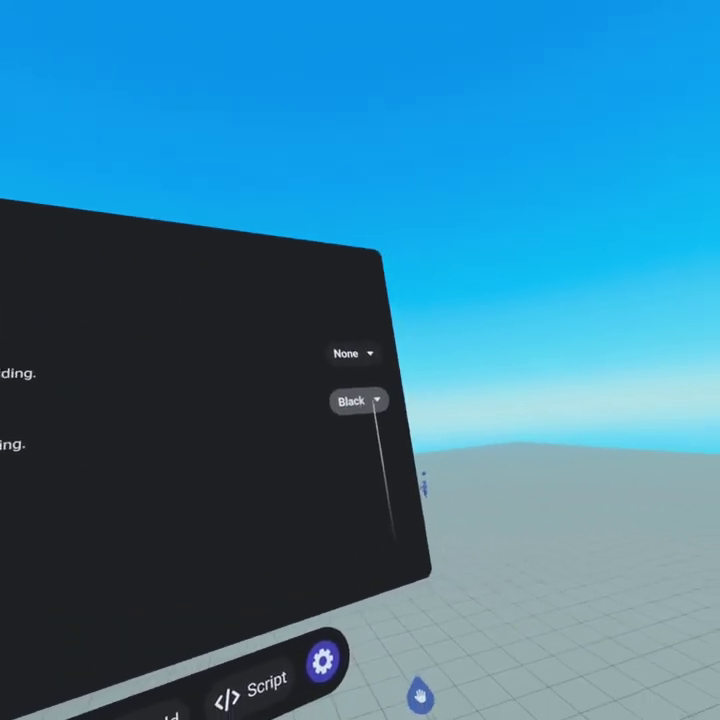
left_click(376, 401)
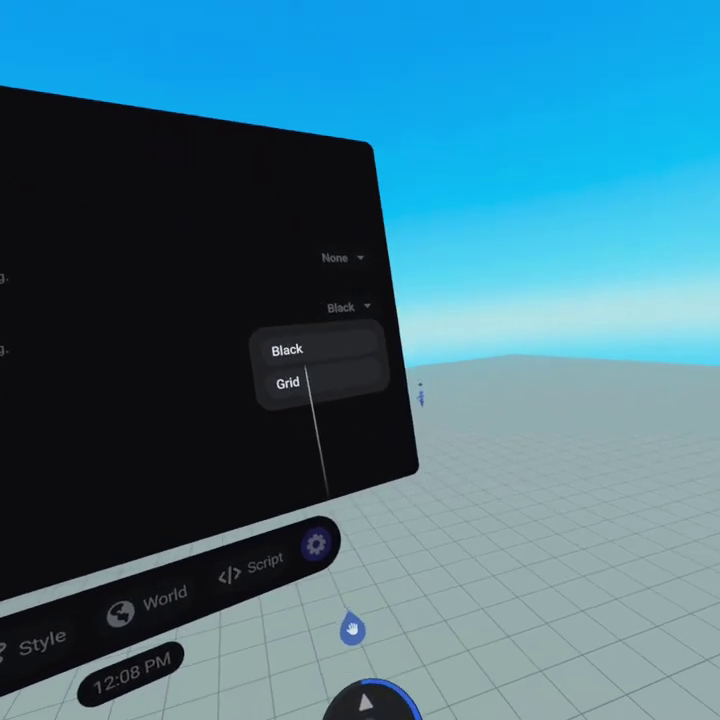
left_click(239, 306)
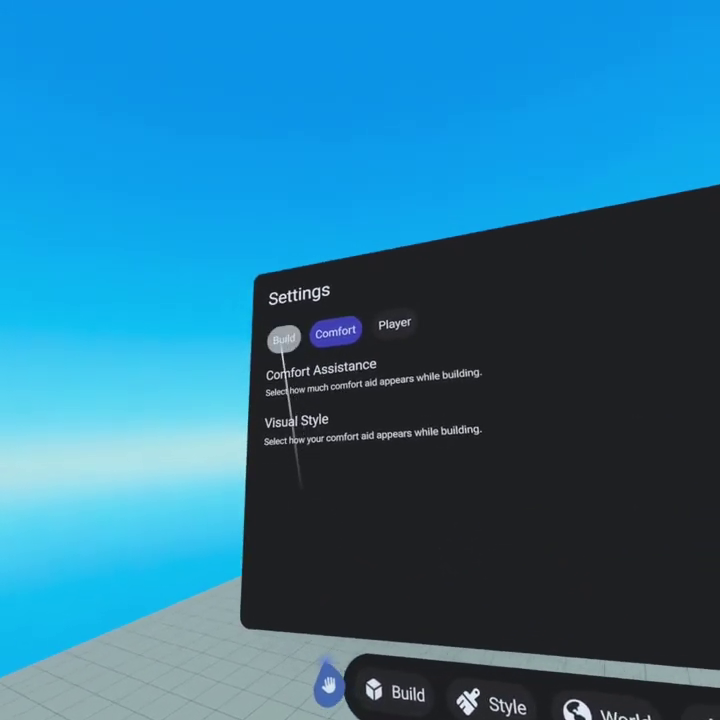
Review the Grid Unit and rotation Angle choices in the build settings, keeping 1 m and 15°, and close the menu.
left_click(216, 287)
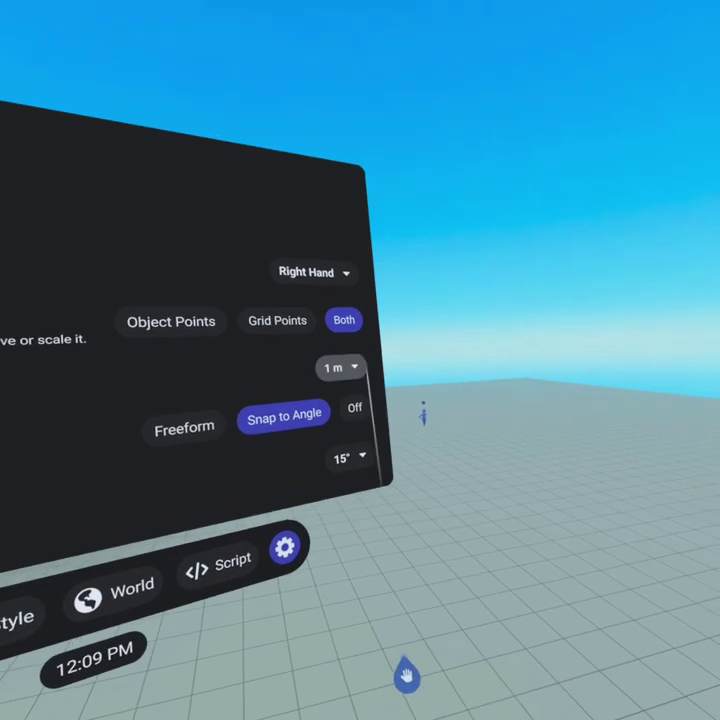
left_click(352, 357)
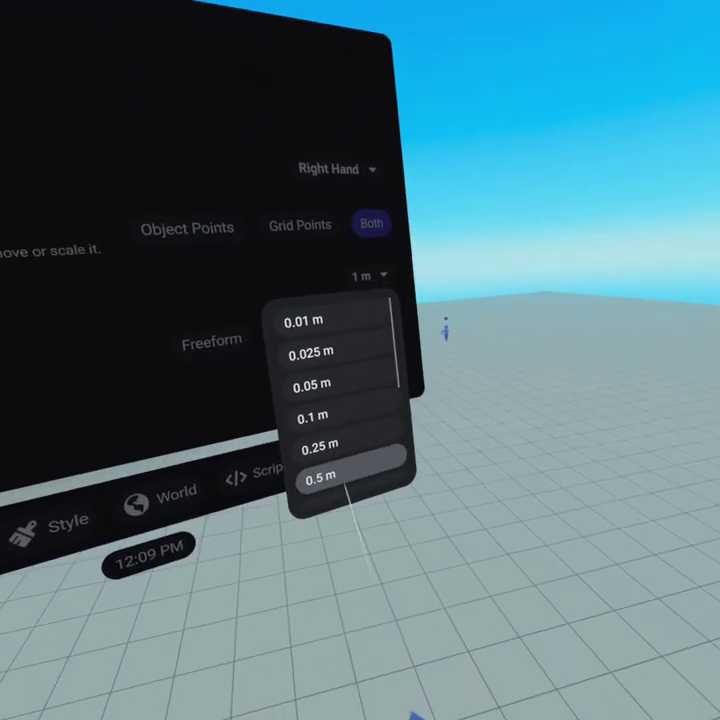
scroll(321, 389, "down", 5)
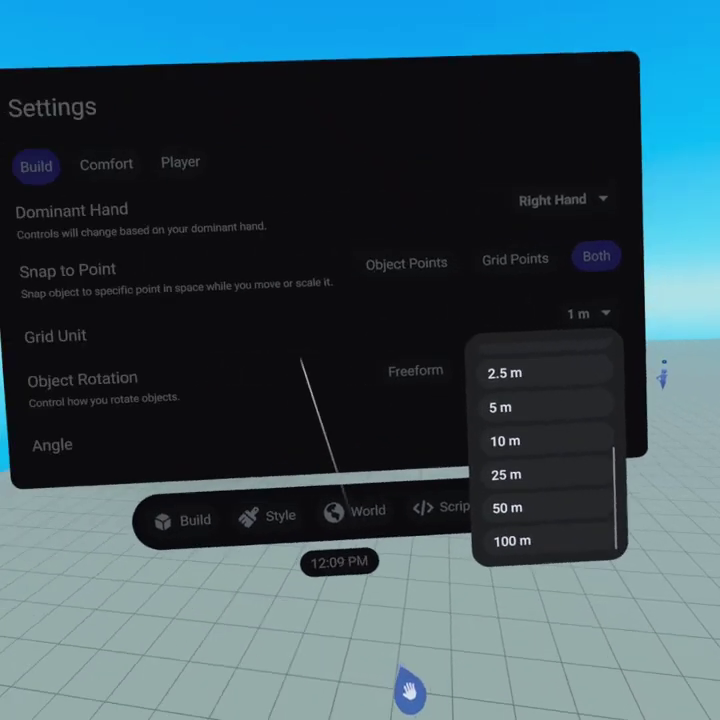
left_click(301, 359)
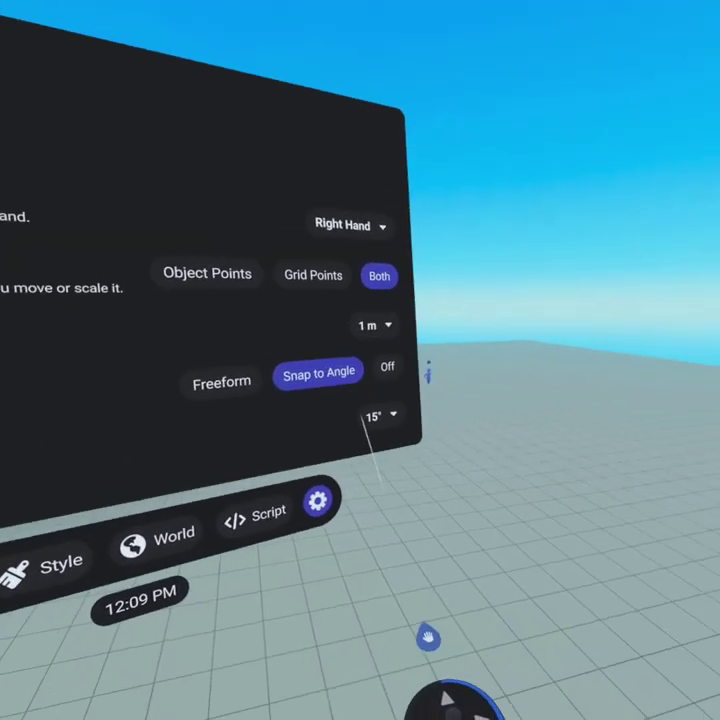
left_click(378, 416)
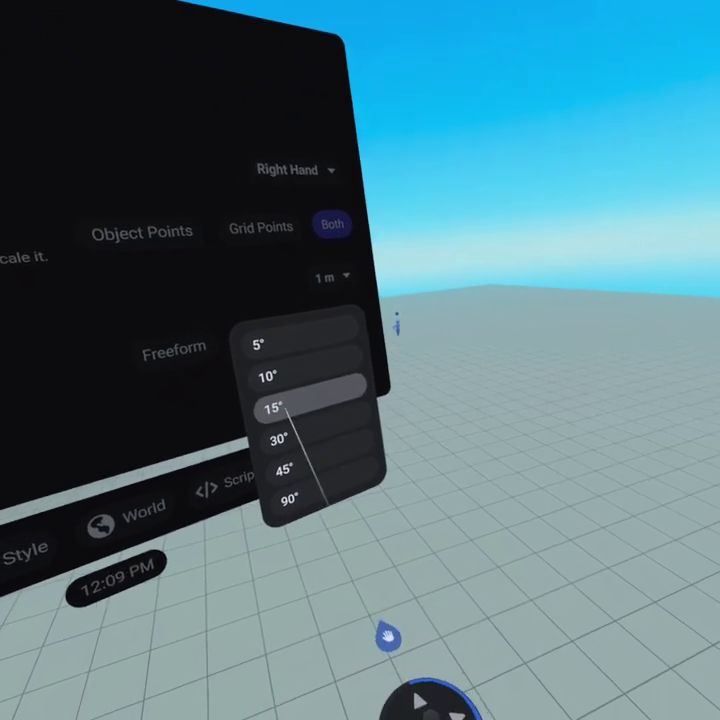
left_click(272, 408)
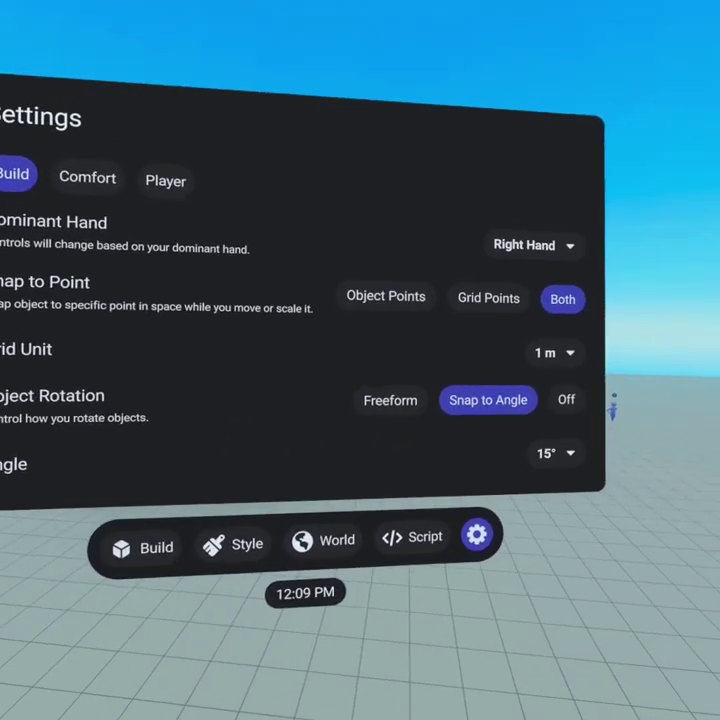
key("Escape")
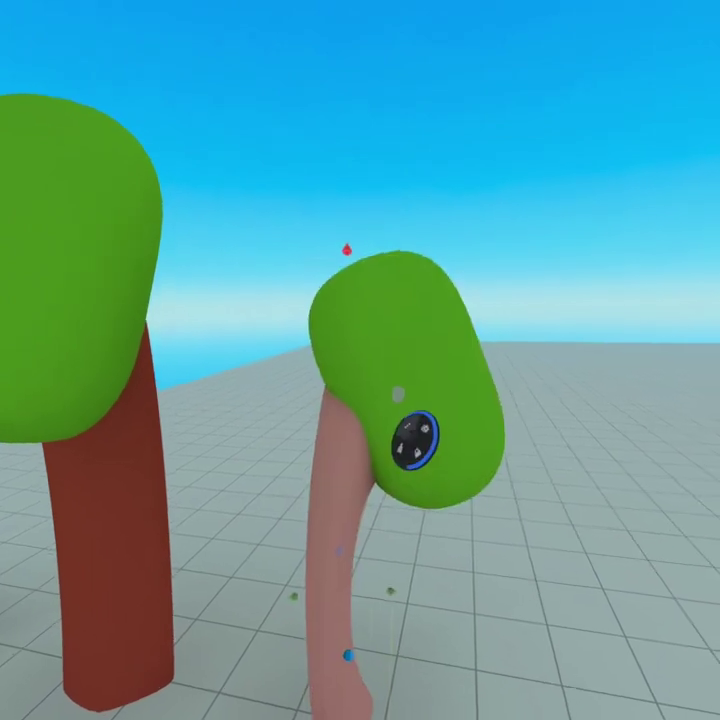
Pick the short tree standing apart from the taller ones and move it to a new spot on the ground.
left_click(398, 394)
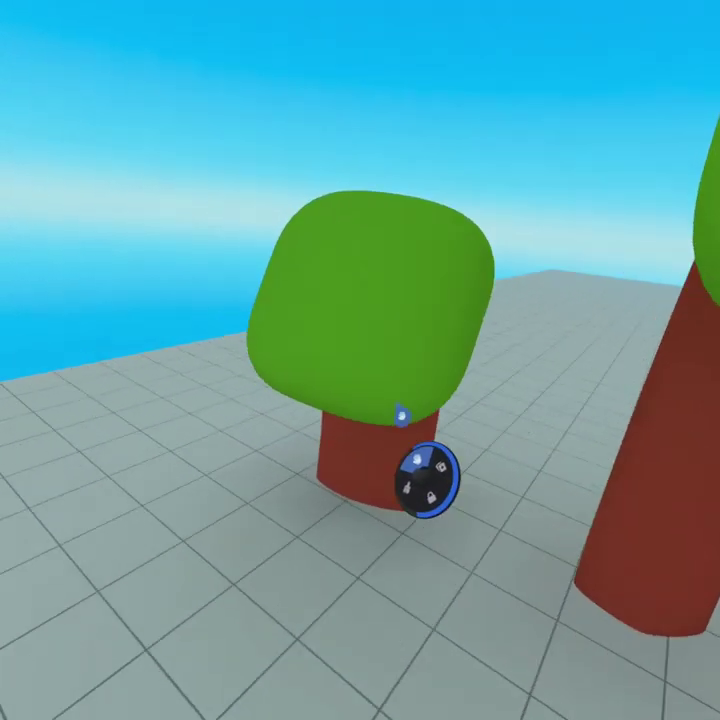
left_click(370, 456)
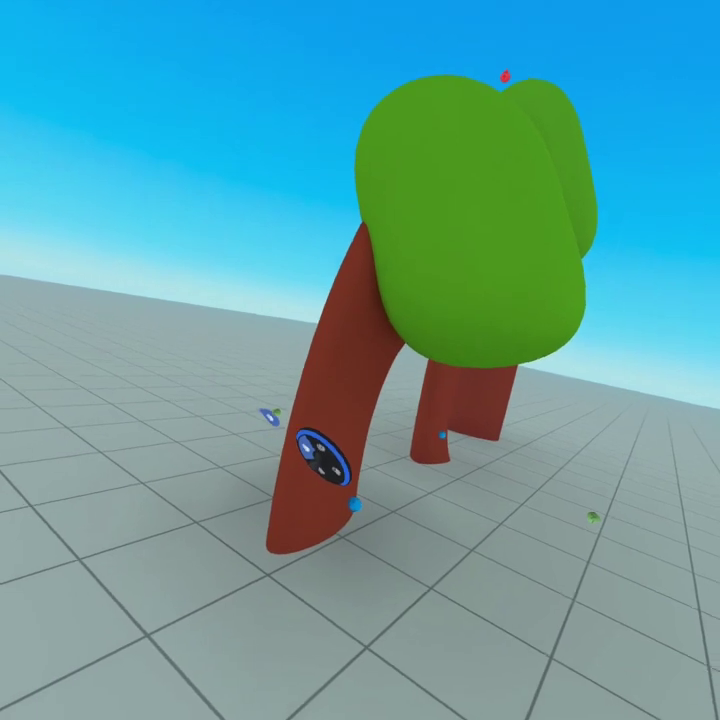
left_click(323, 457)
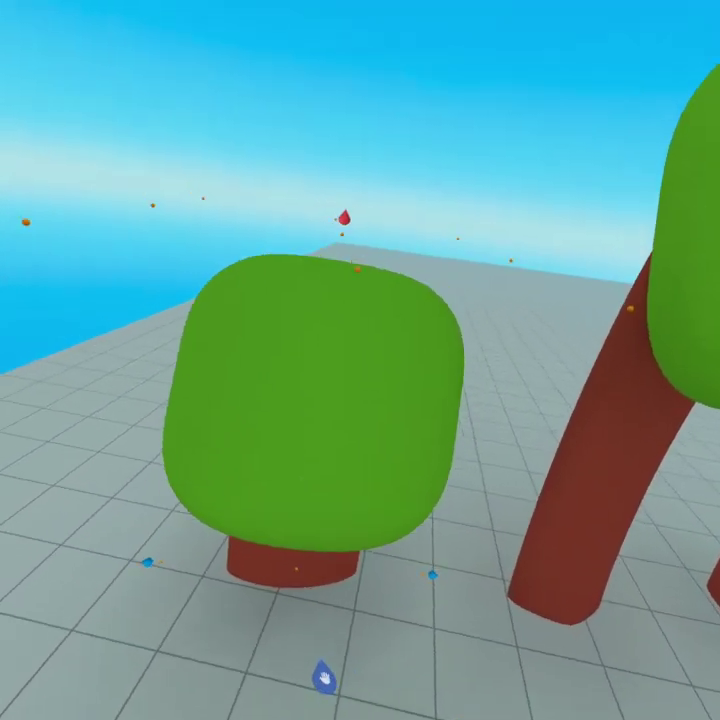
left_click(300, 360)
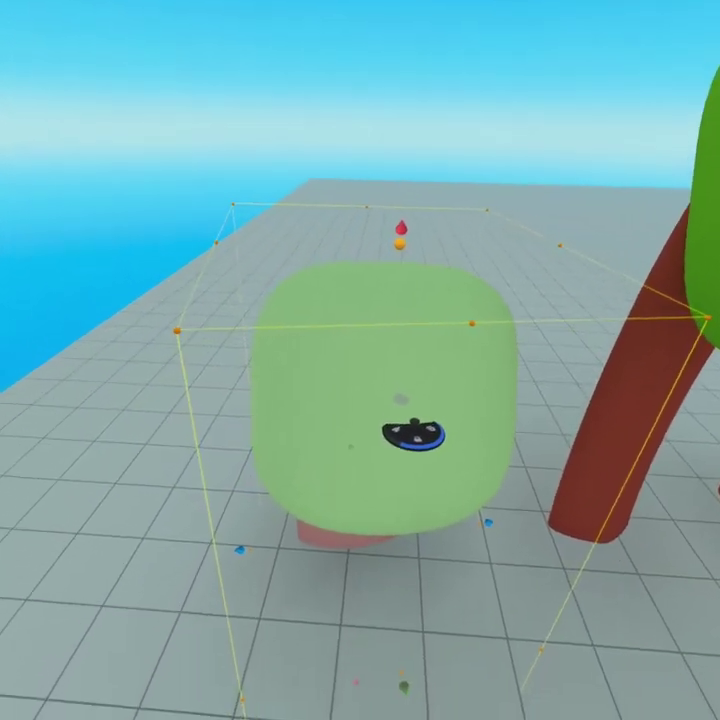
left_click_drag(378, 386, 340, 430)
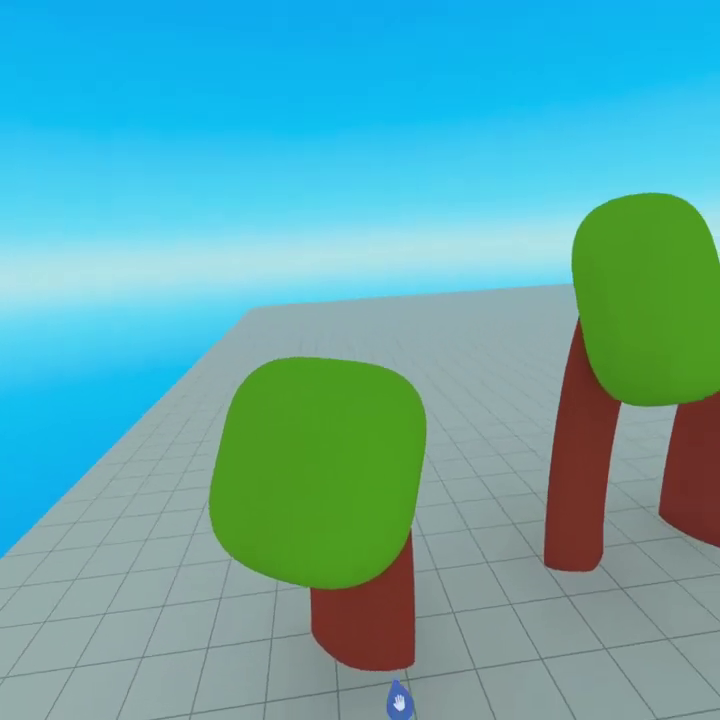
Duplicate the short tree and place the copy upright beside the original.
left_click(397, 582)
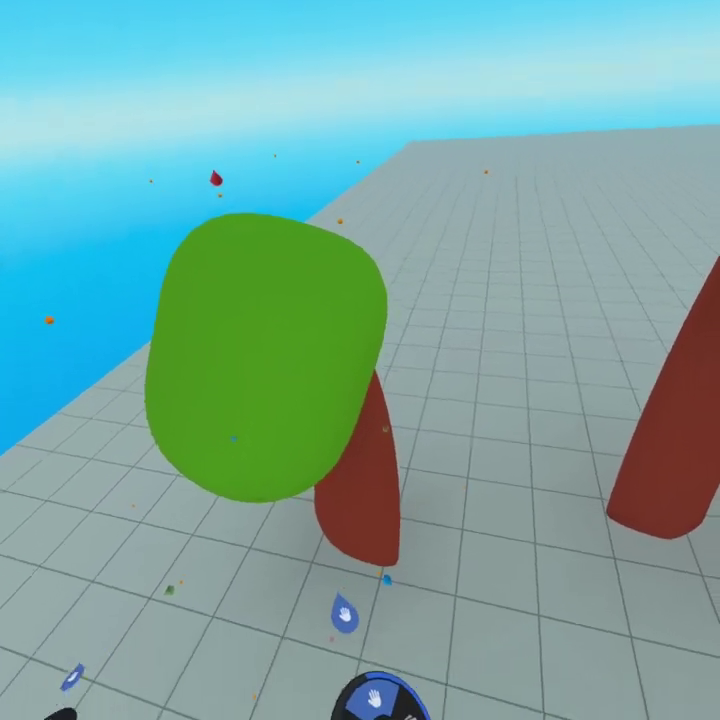
left_click(436, 684)
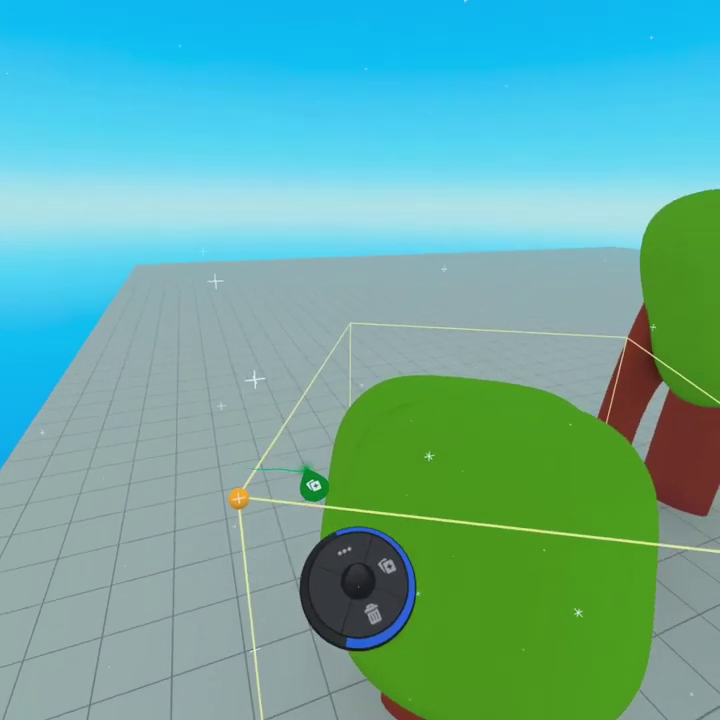
left_click_drag(329, 519, 503, 479)
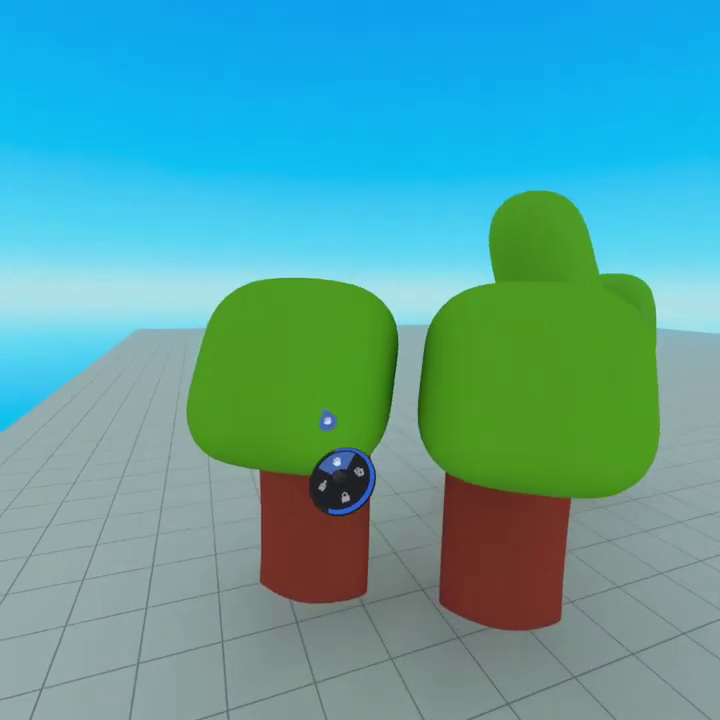
left_click(300, 483)
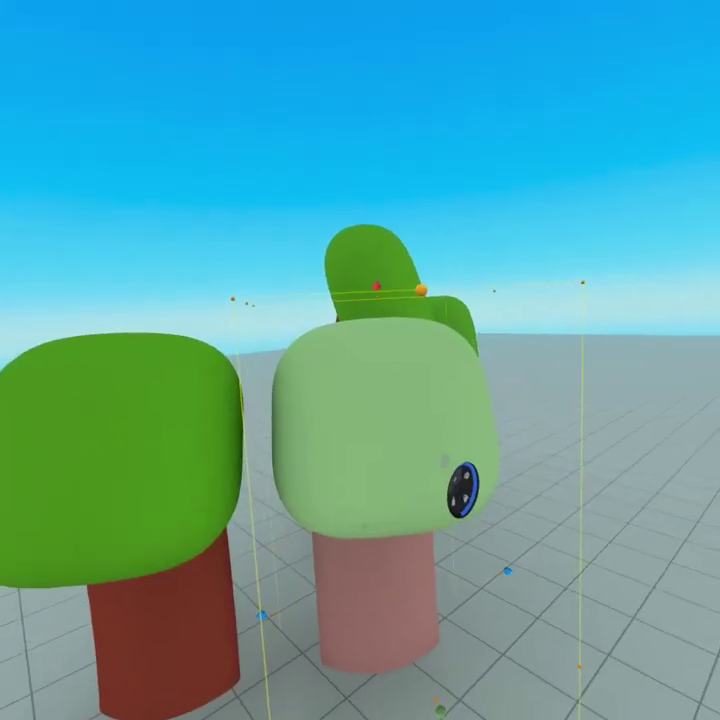
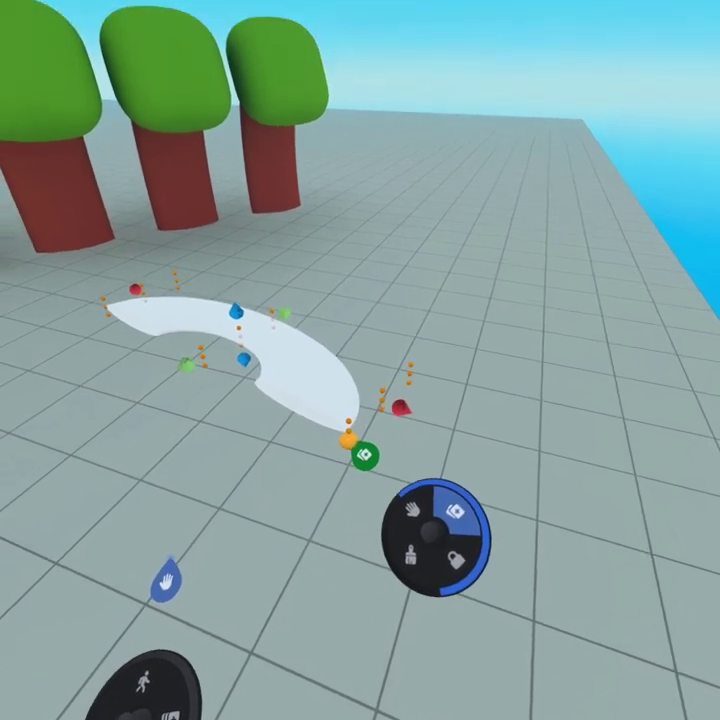
Duplicate the white arc piece with snapping enabled and repeat the copies into a row beside the trees.
left_click(345, 405)
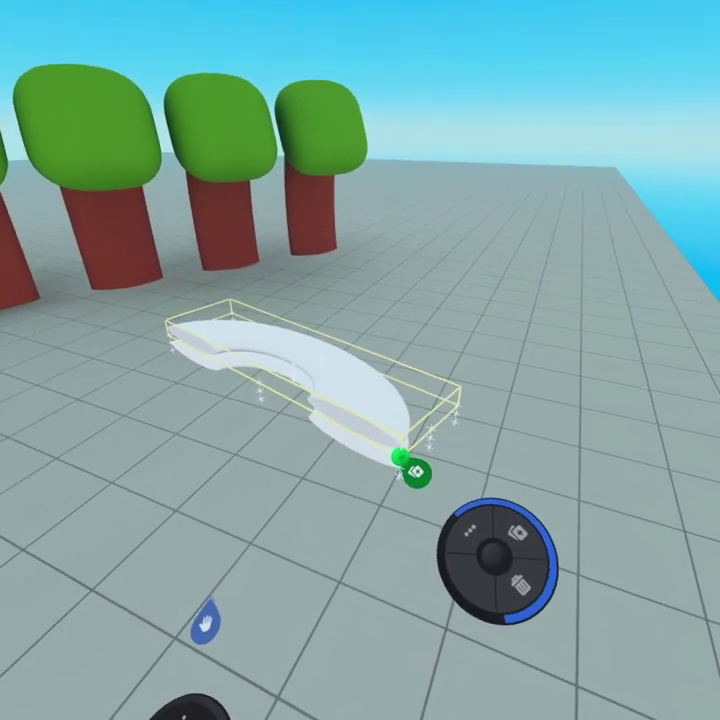
left_click(420, 620)
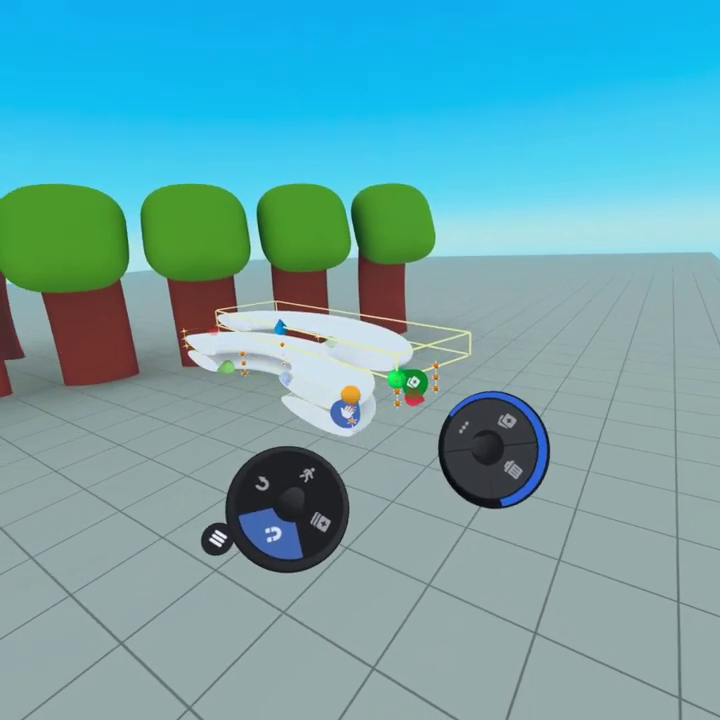
left_click_drag(389, 375, 398, 385)
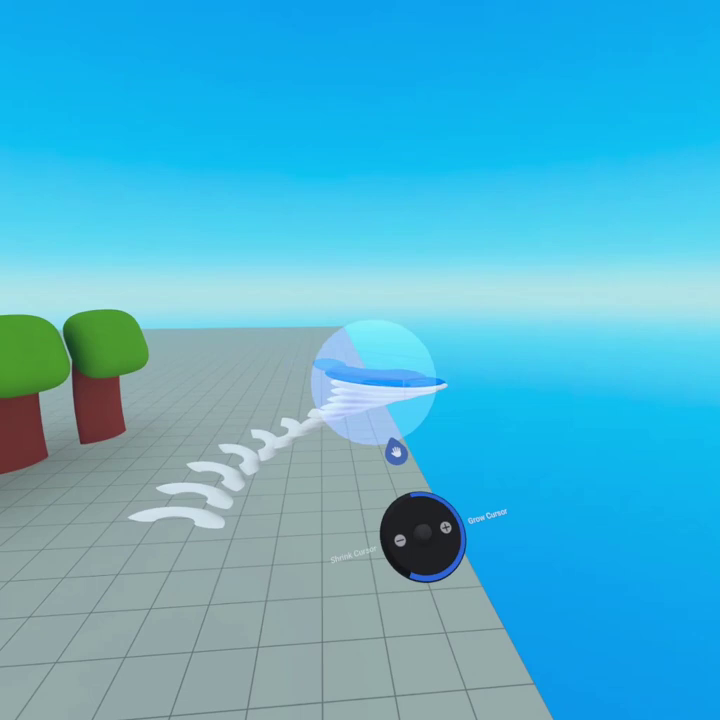
Select the row of arc copies and the duplicated short trees with the enlarged selection cursor and delete them.
mouse_move(373, 382)
left_mouse_down()
mouse_move(416, 458)
mouse_move(293, 635)
left_mouse_up()
left_click(402, 420)
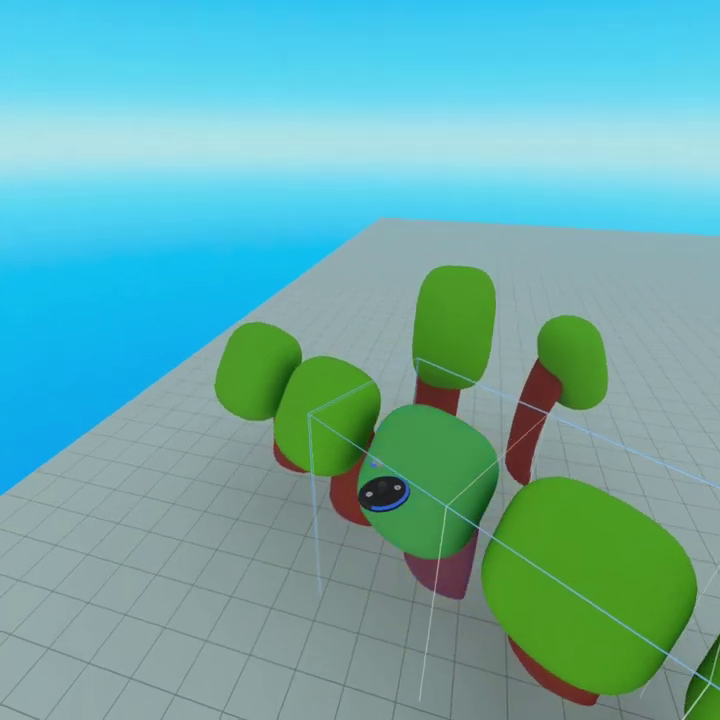
key("Delete")
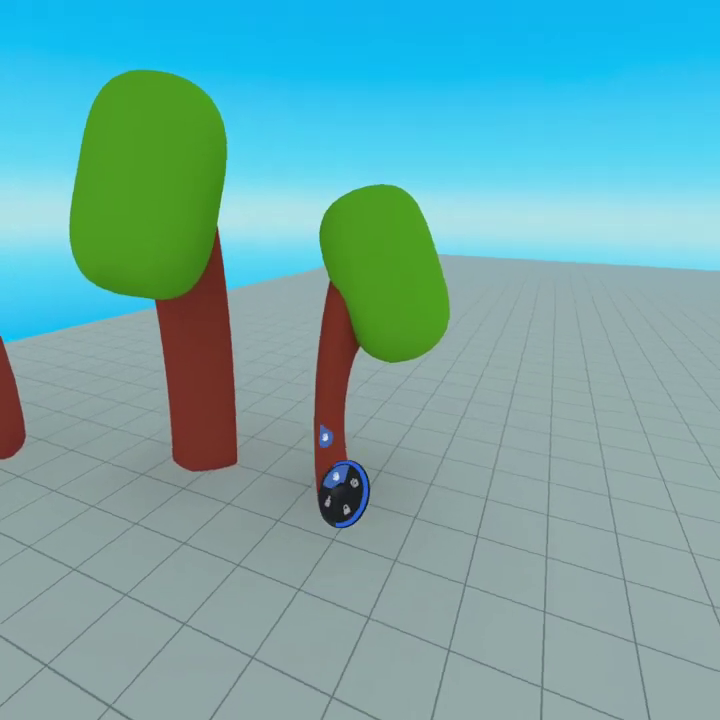
Select the trunk and the green crown of the short tree at the end of the row together.
left_click(325, 435)
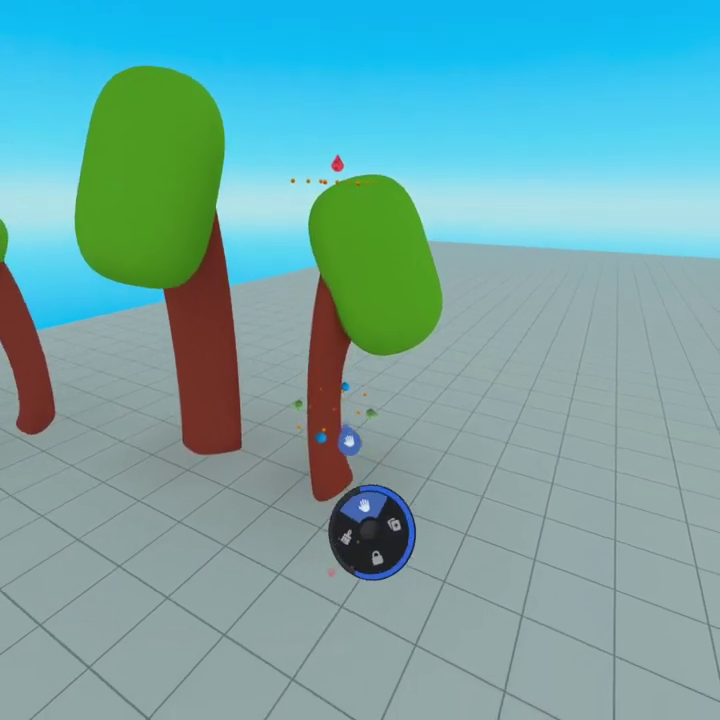
left_click(364, 505)
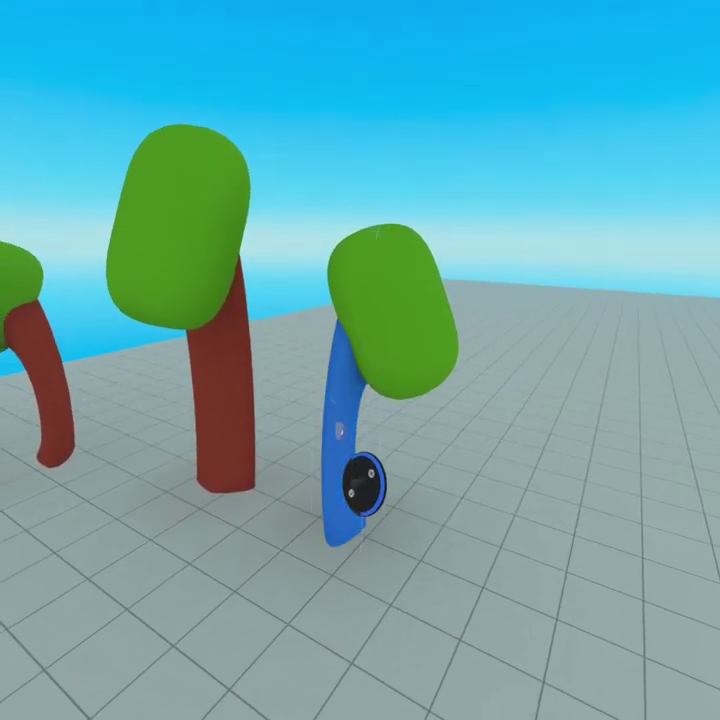
left_click(376, 396)
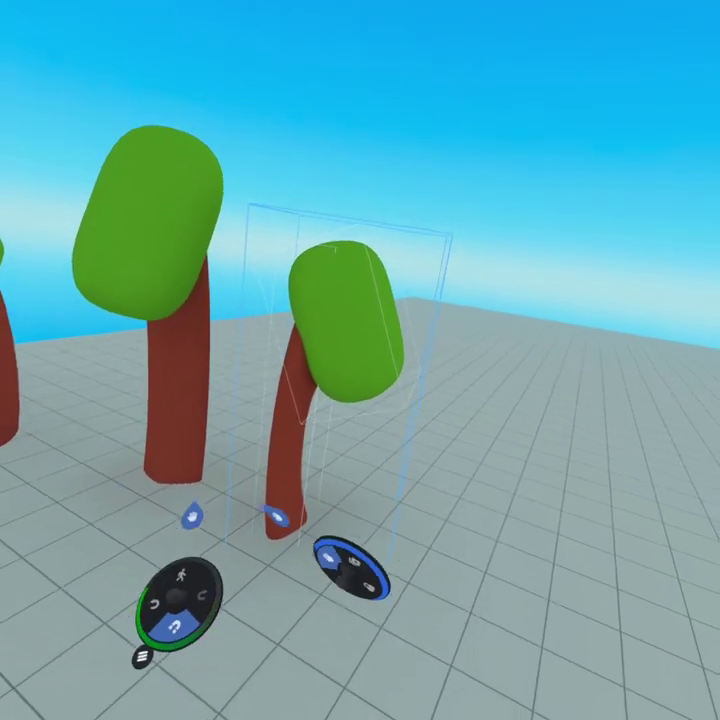
Pick the short tree as one group and try out its move handles.
left_click(276, 517)
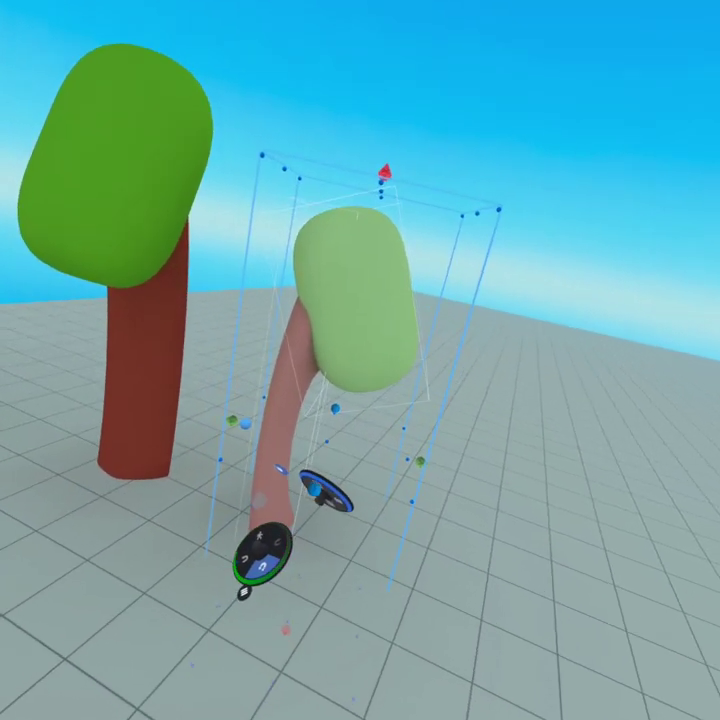
left_click(305, 470)
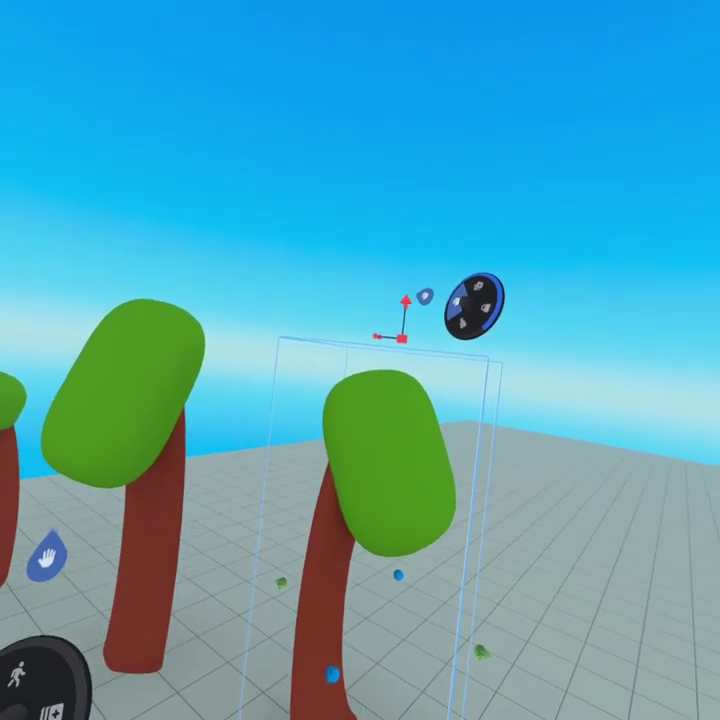
left_click_drag(403, 255, 383, 141)
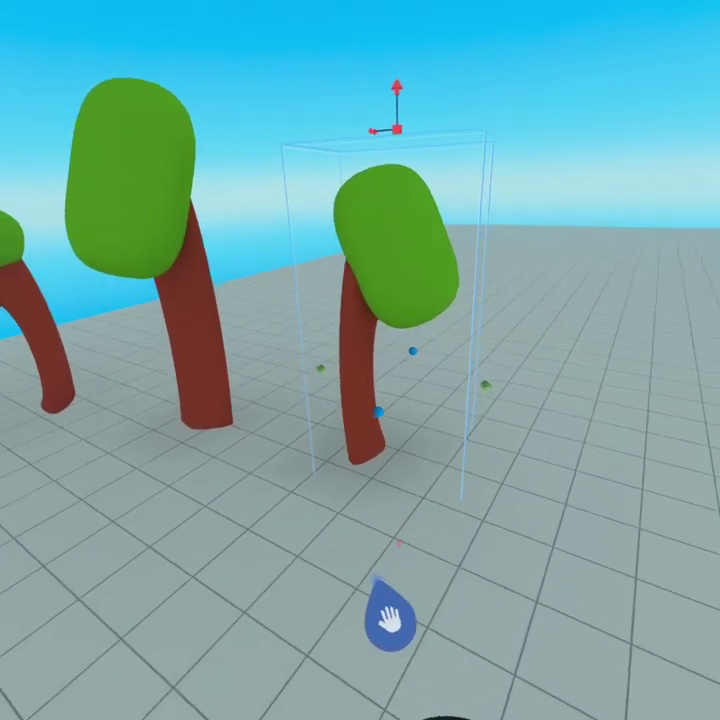
left_click(437, 630)
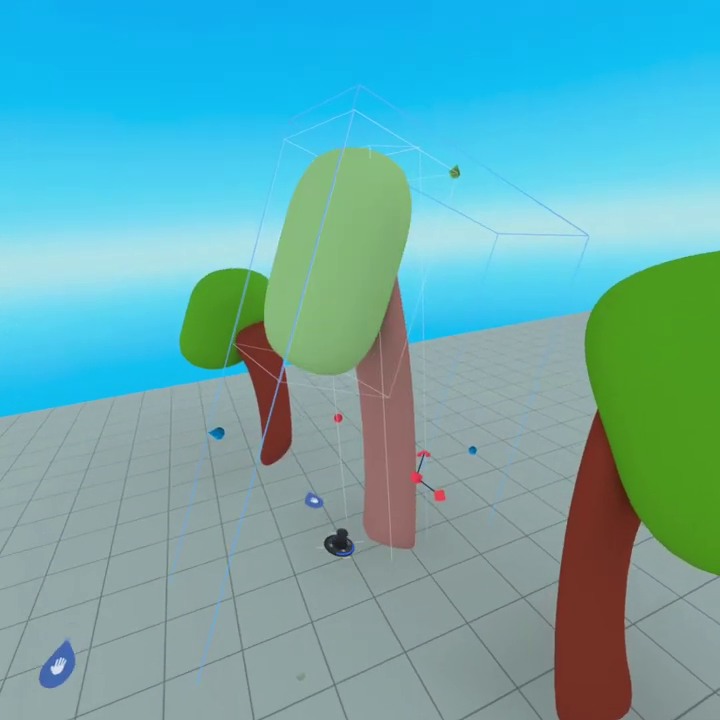
Grab the tall middle tree as one group, shift it and set it upright on the ground.
left_click(313, 500)
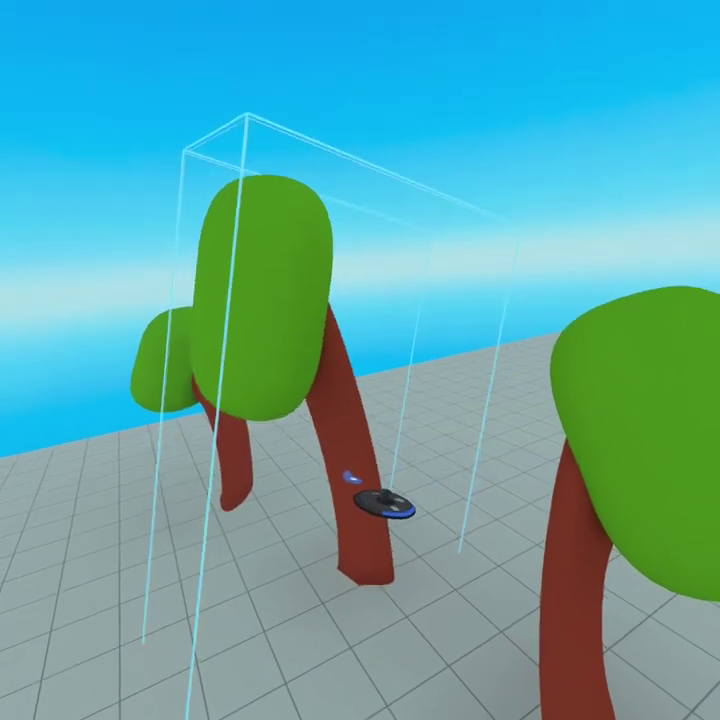
left_click_drag(355, 467, 372, 447)
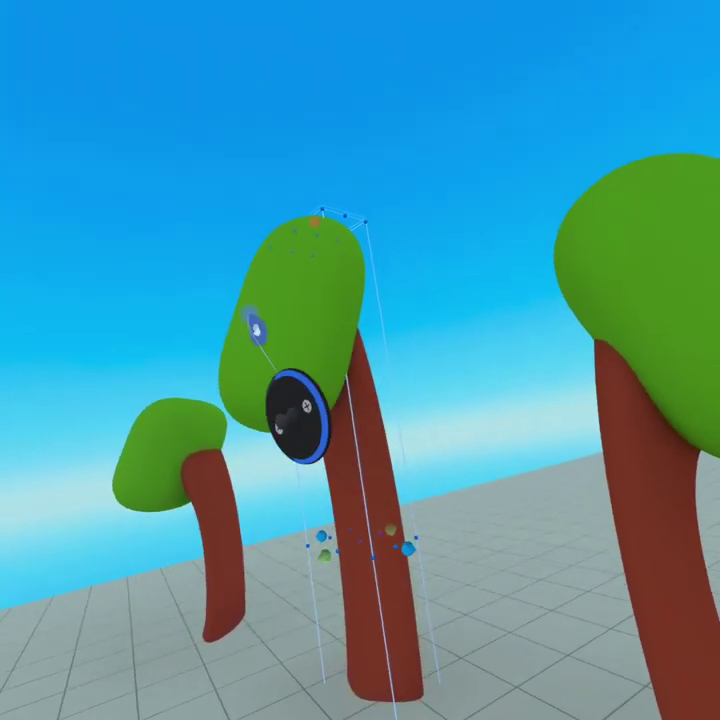
left_click(257, 327)
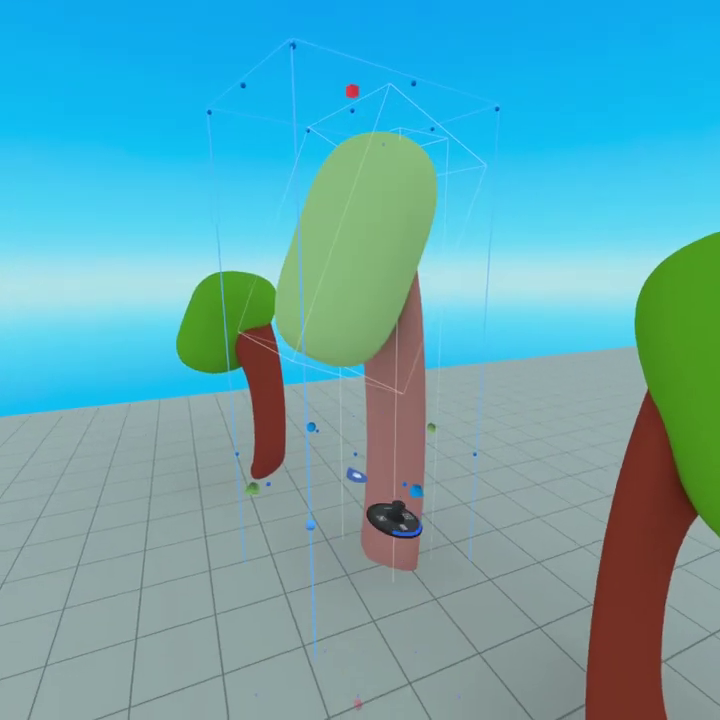
left_click(388, 508)
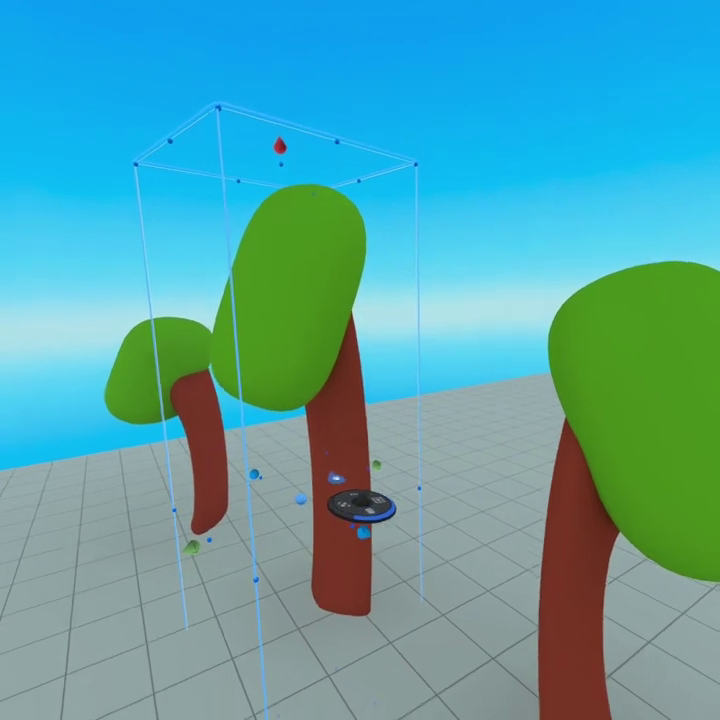
Open the properties of the tall middle tree's group and place the panel within reach.
left_click(388, 481)
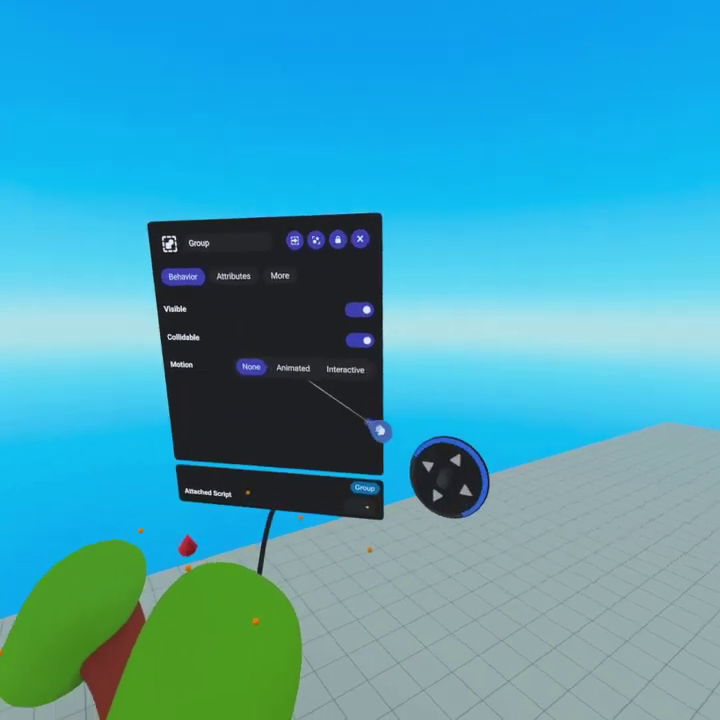
left_click_drag(380, 430, 378, 393)
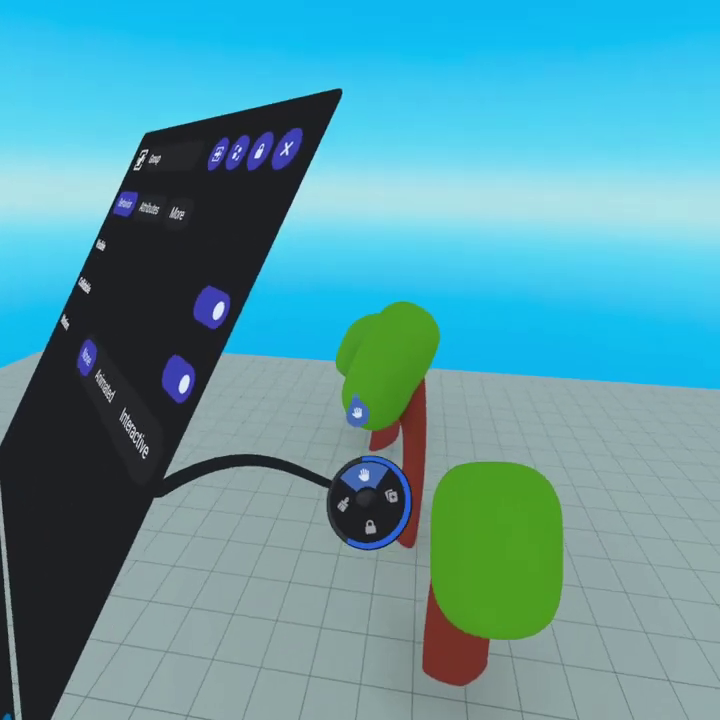
left_click(320, 360)
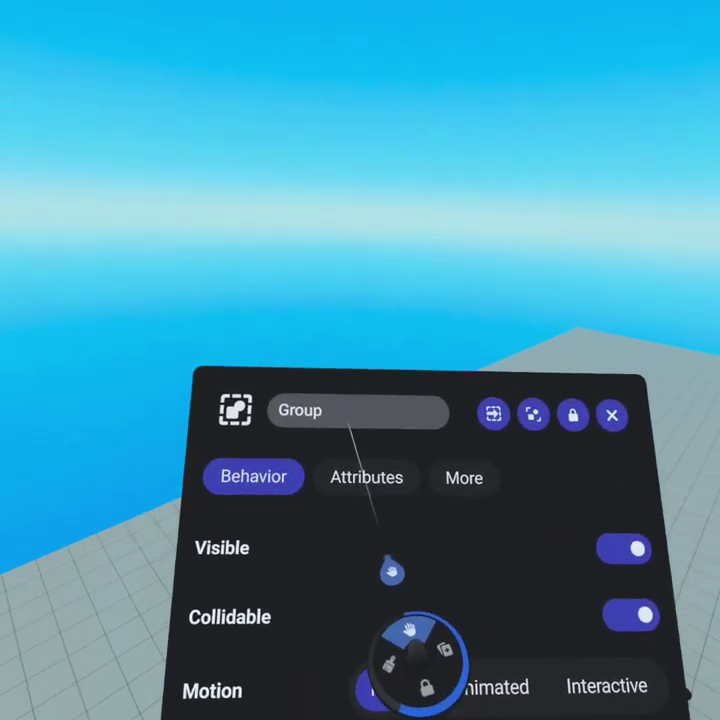
Rename the tall middle tree's group as TreeTall.
left_click(300, 339)
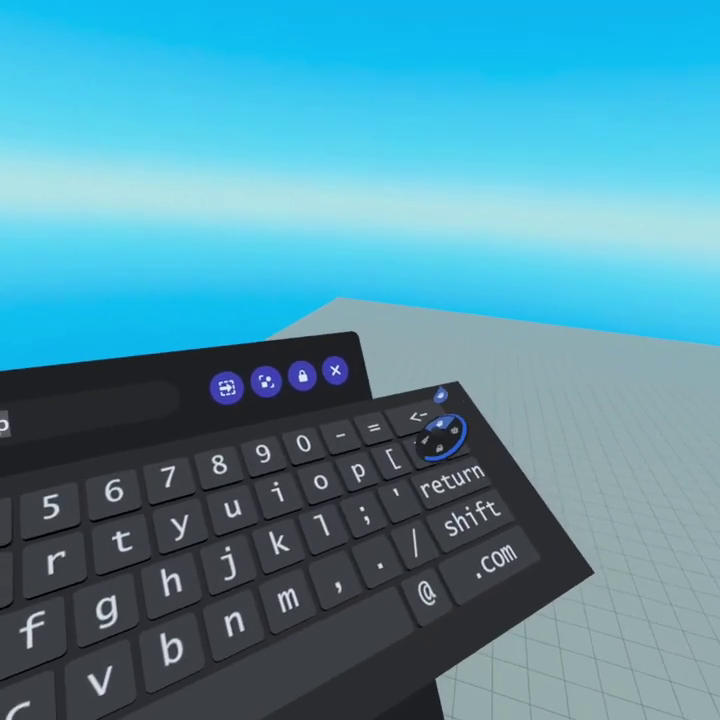
left_click(679, 474)
left_click(245, 548)
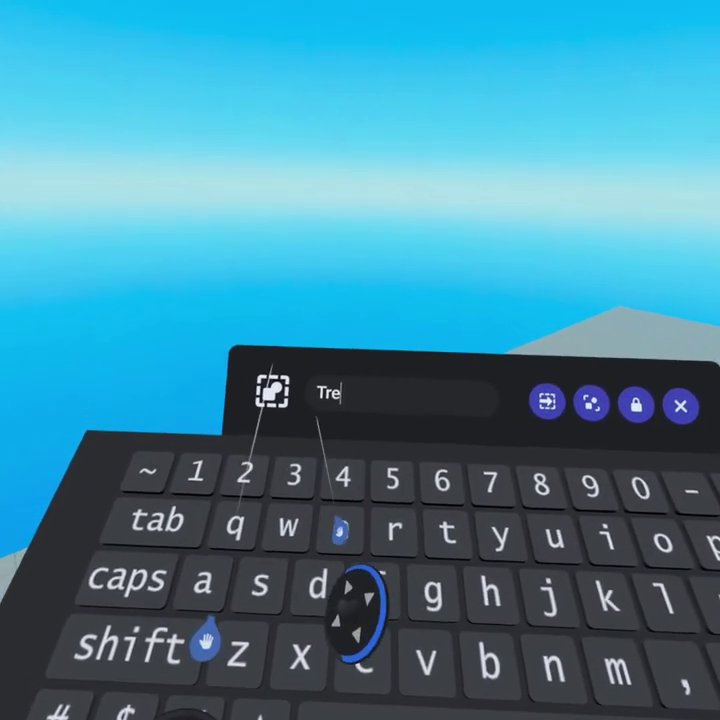
type("Tre")
left_click(340, 531)
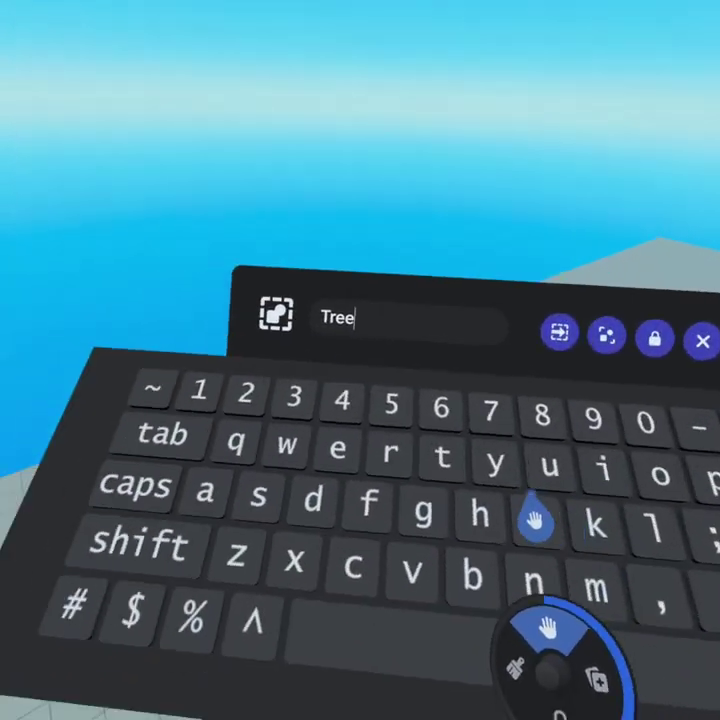
left_click(102, 558)
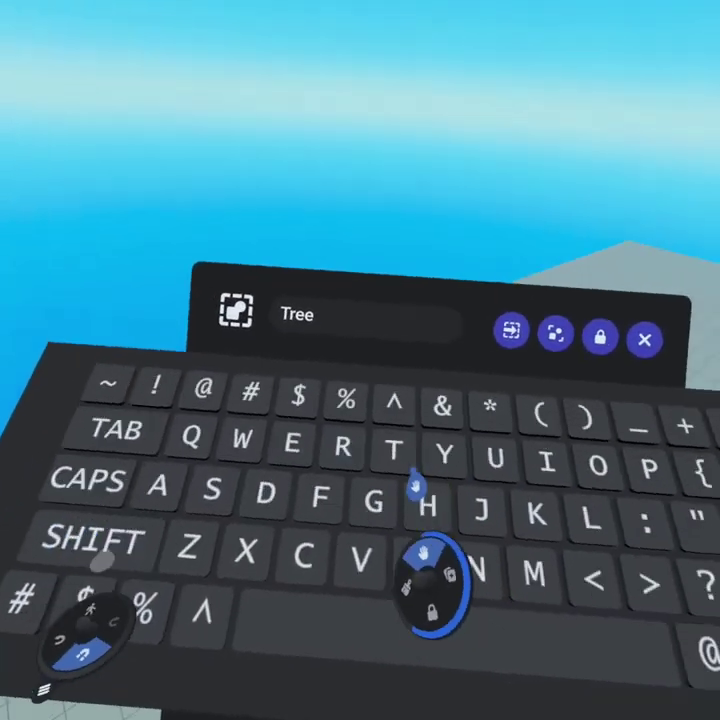
type("Tall")
key("Return")
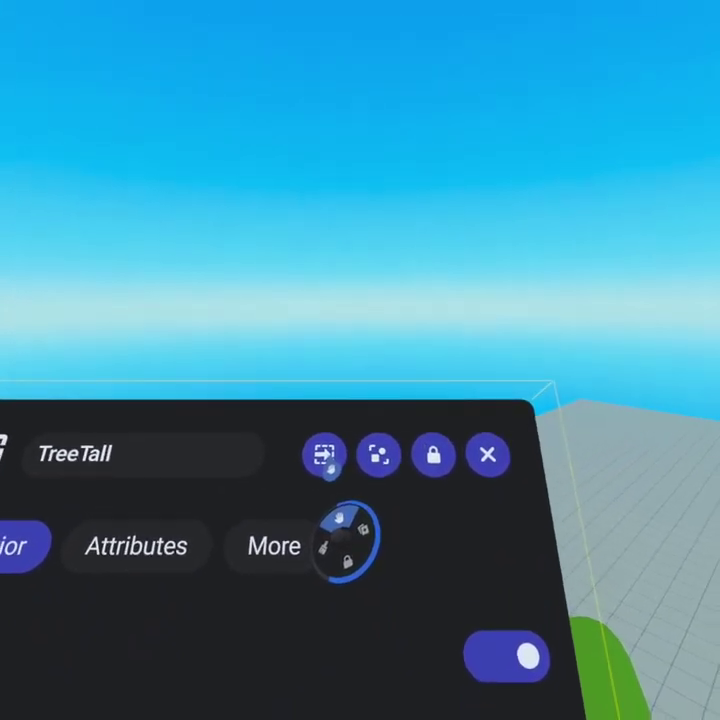
Enter group editing for TreeTall to inspect its parts, leave it again and close the group's properties.
left_click(325, 458)
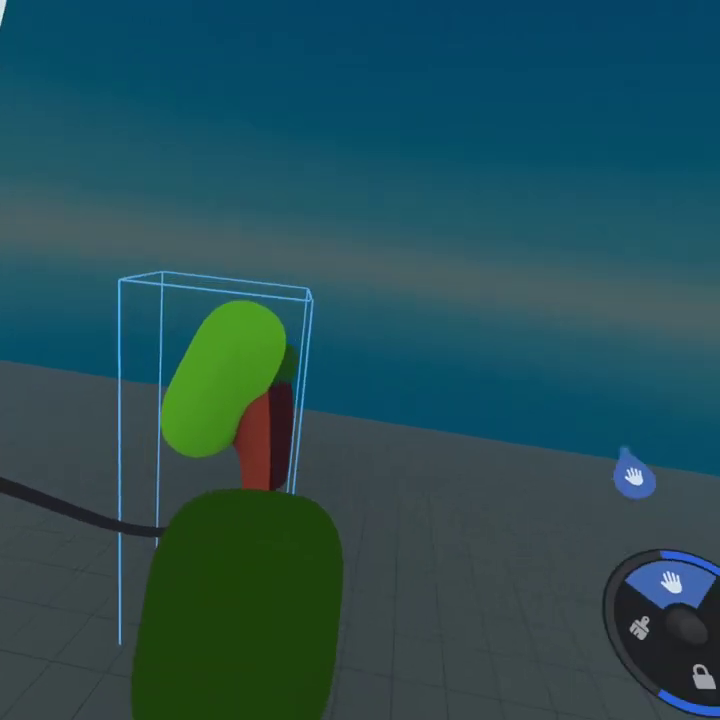
left_click(367, 328)
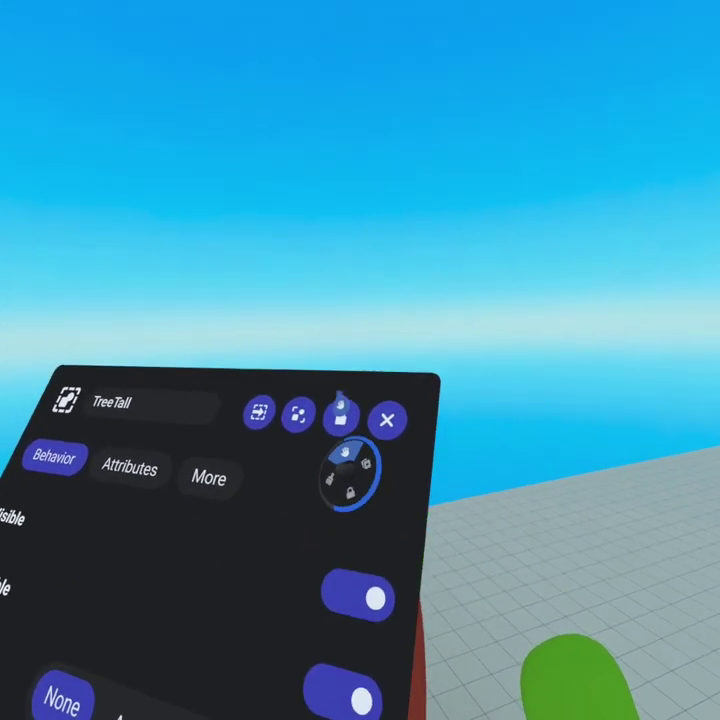
left_click(336, 378)
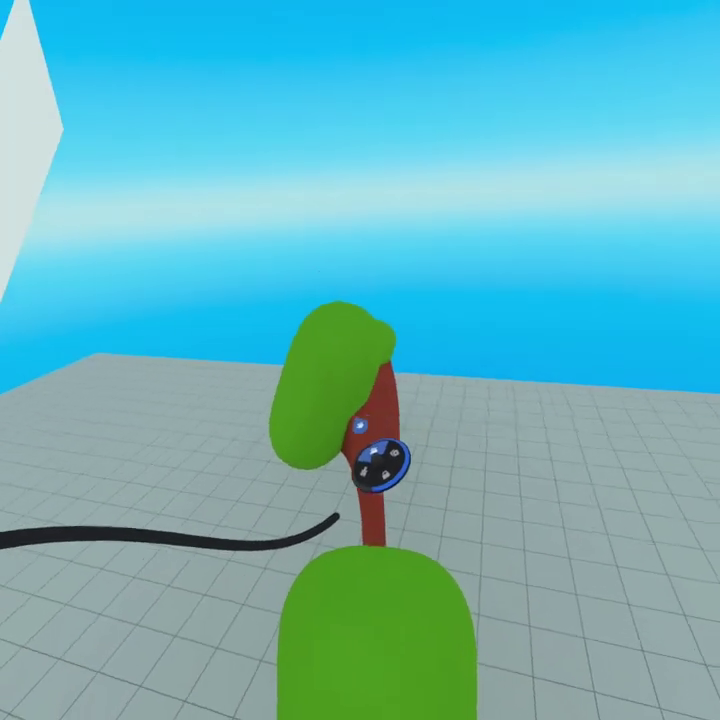
left_click(369, 432)
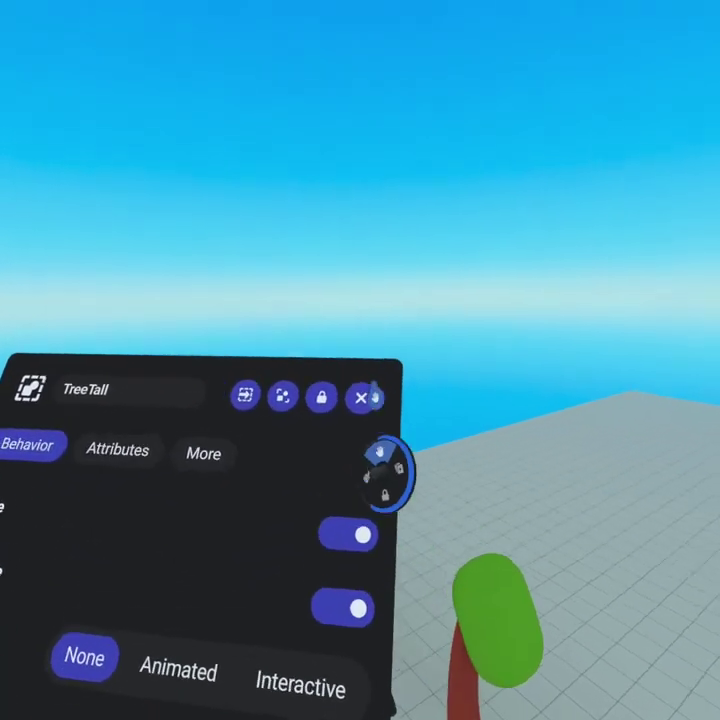
left_click(384, 394)
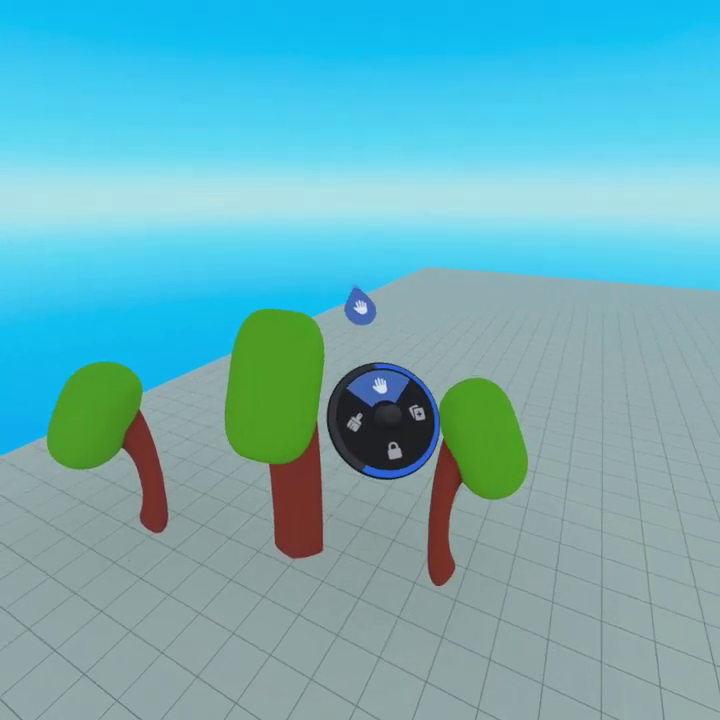
Reopen the TreeTall group's properties and look through its Attributes and More settings.
left_click(318, 430)
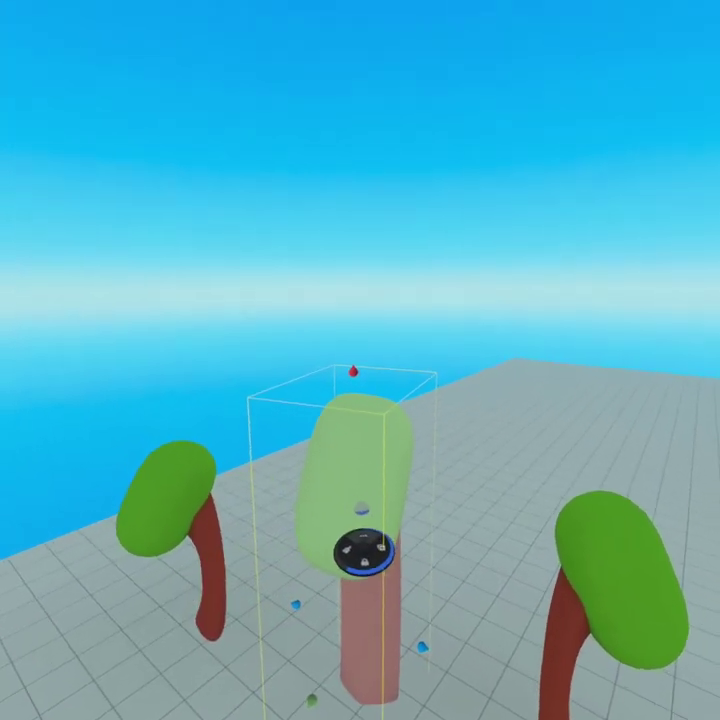
left_click(362, 508)
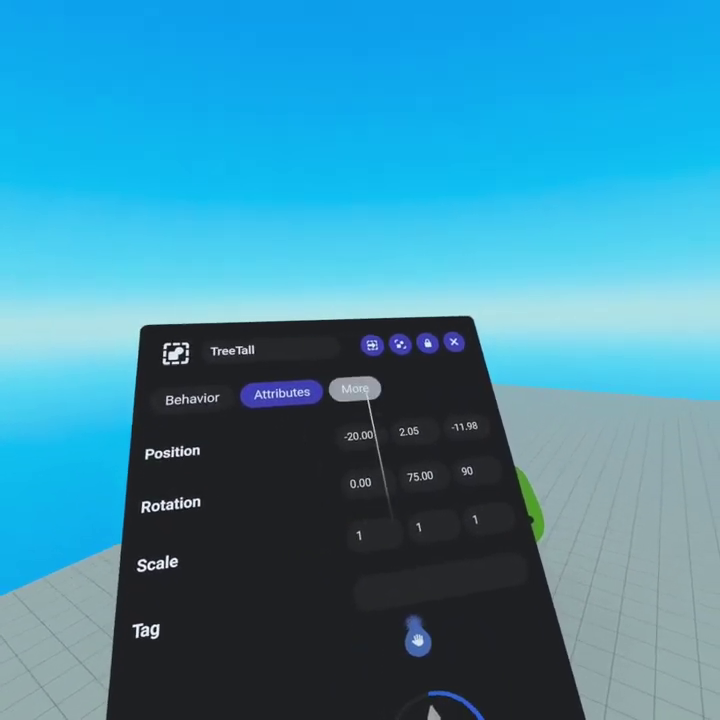
left_click(355, 389)
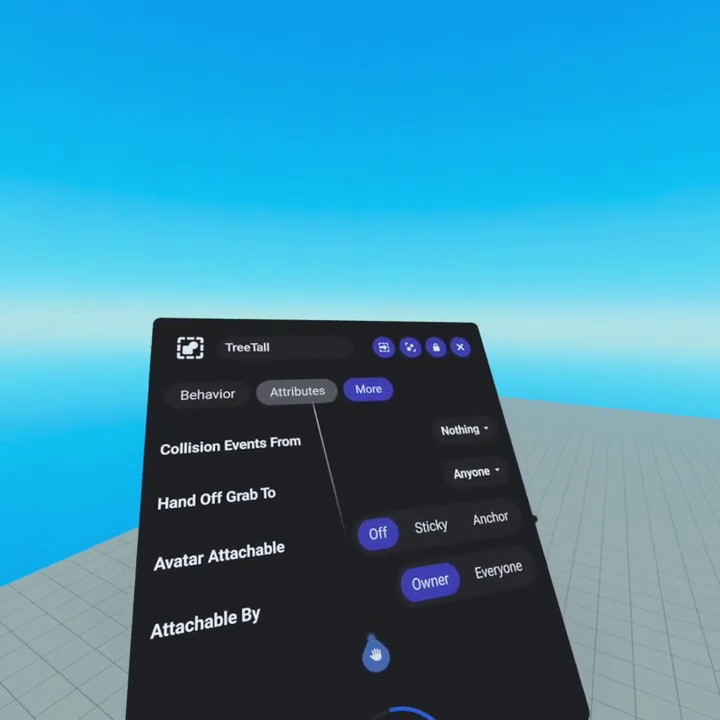
left_click(300, 391)
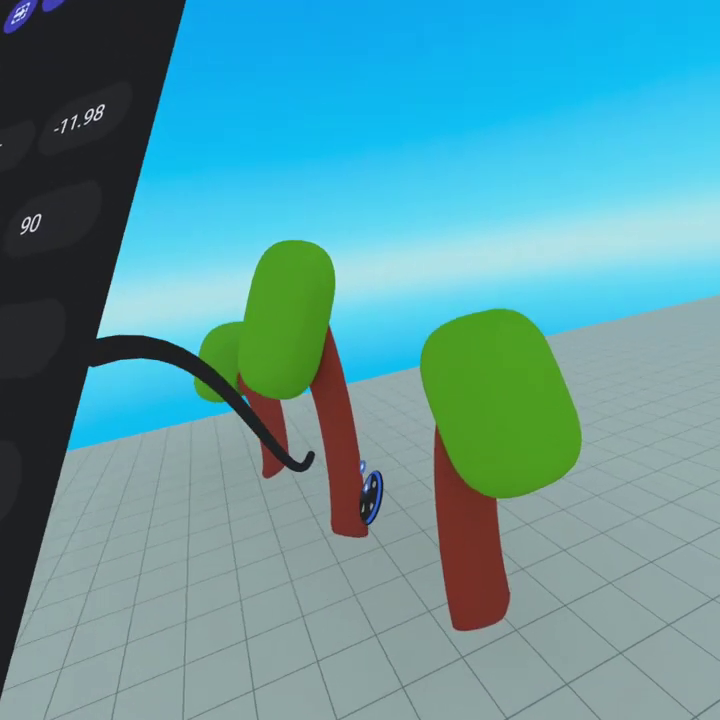
left_click(398, 490)
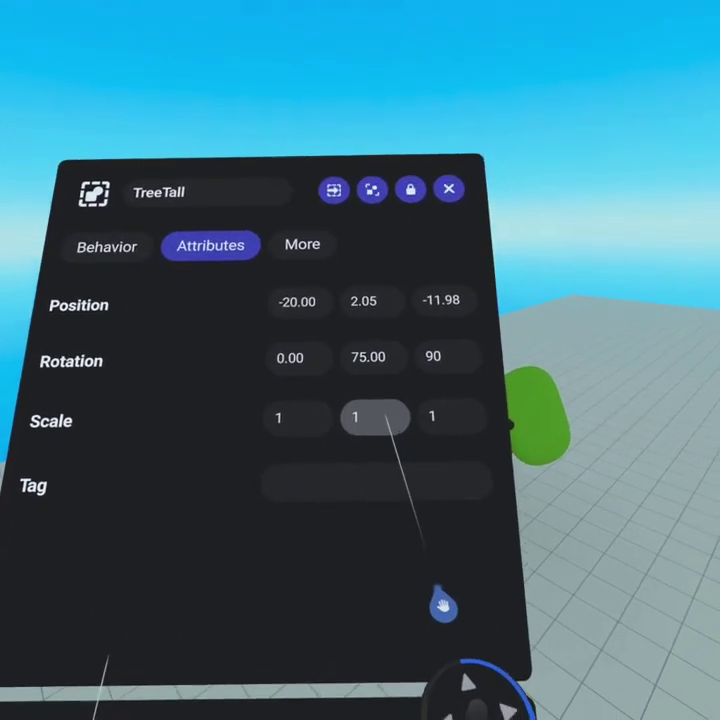
Set the second scale value of the TreeTall group to 2 and inspect the stretched tree.
left_click(376, 418)
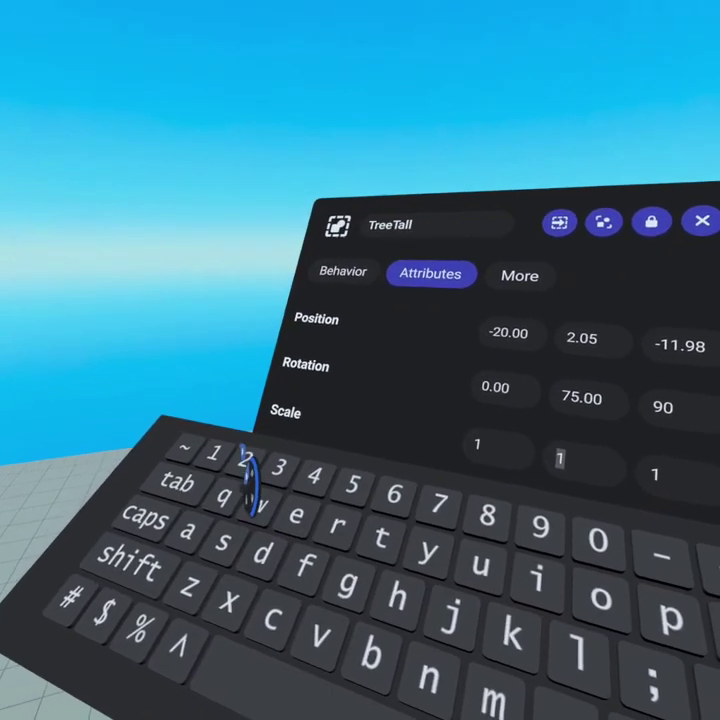
left_click(246, 462)
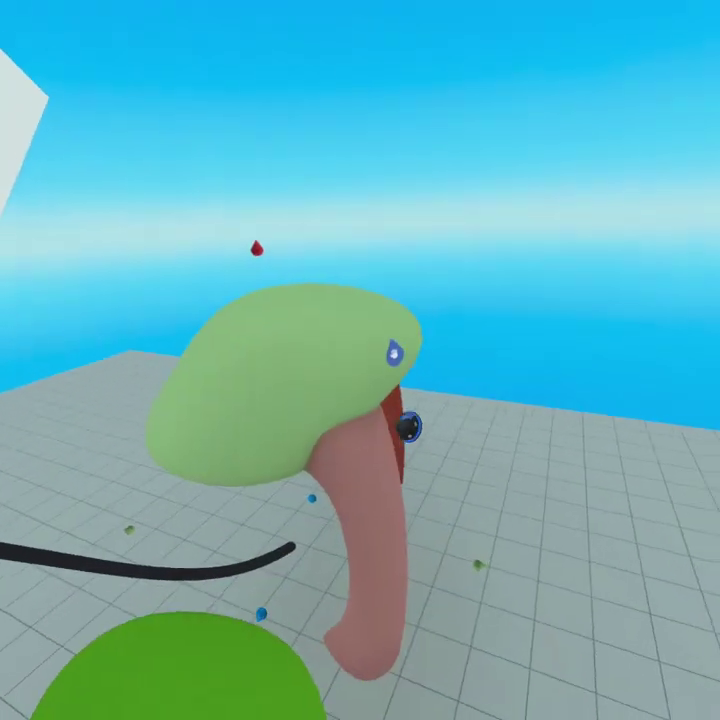
left_click(395, 352)
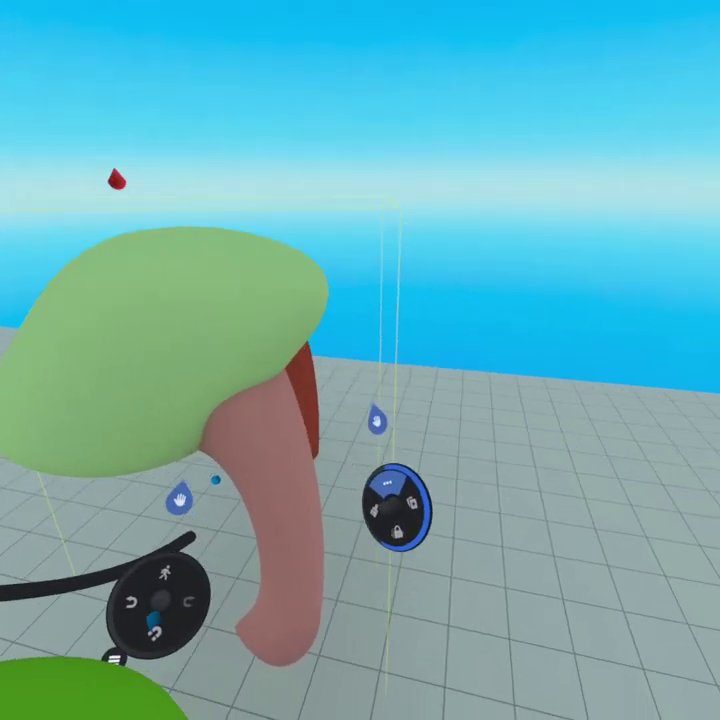
Set the second scale value of the TreeTall group back to 1 and leave its Tag empty.
left_click(342, 457)
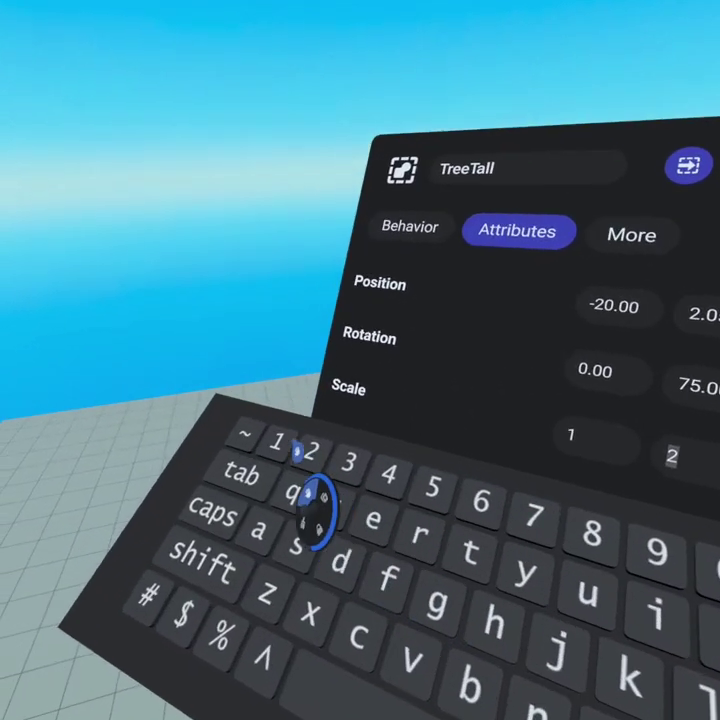
left_click(30, 471)
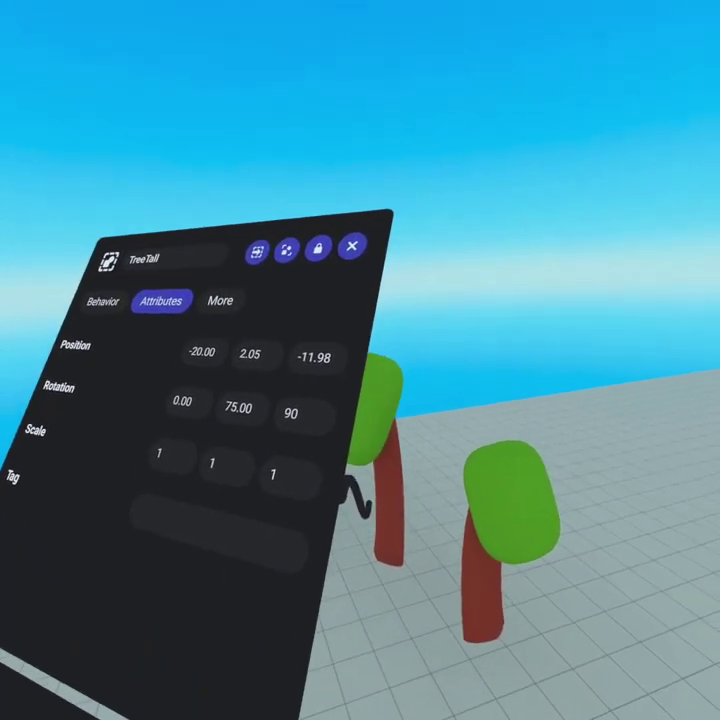
left_click(477, 538)
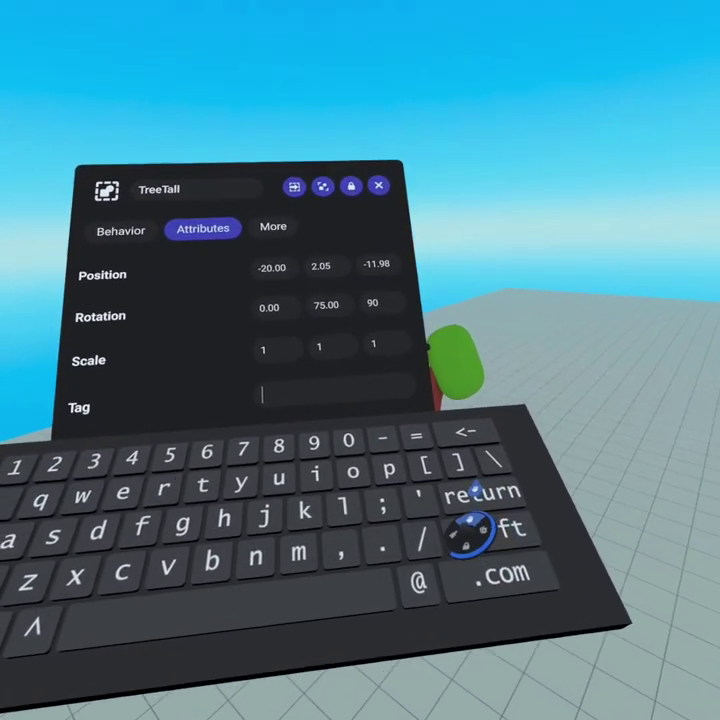
left_click(475, 491)
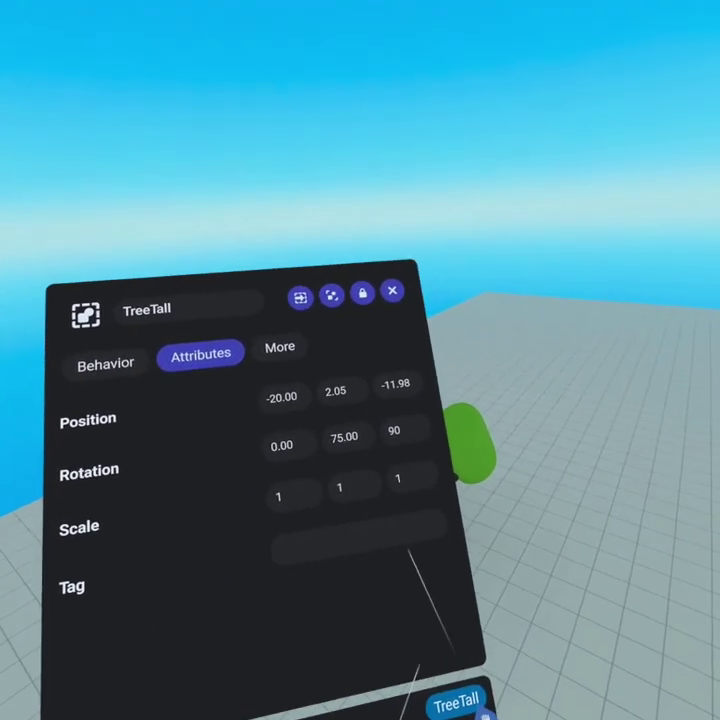
Turn on Collidable in the TreeTall group's Behavior settings.
left_click(386, 514)
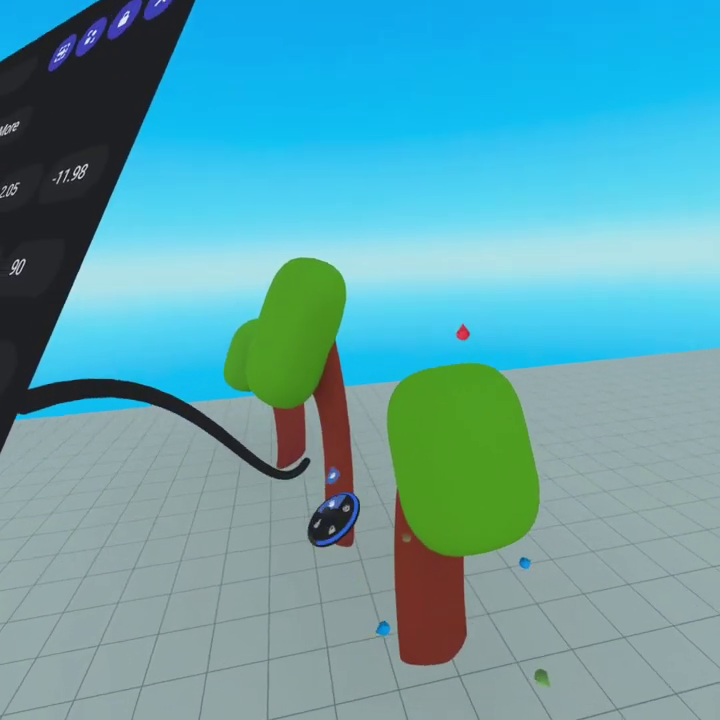
left_click(305, 468)
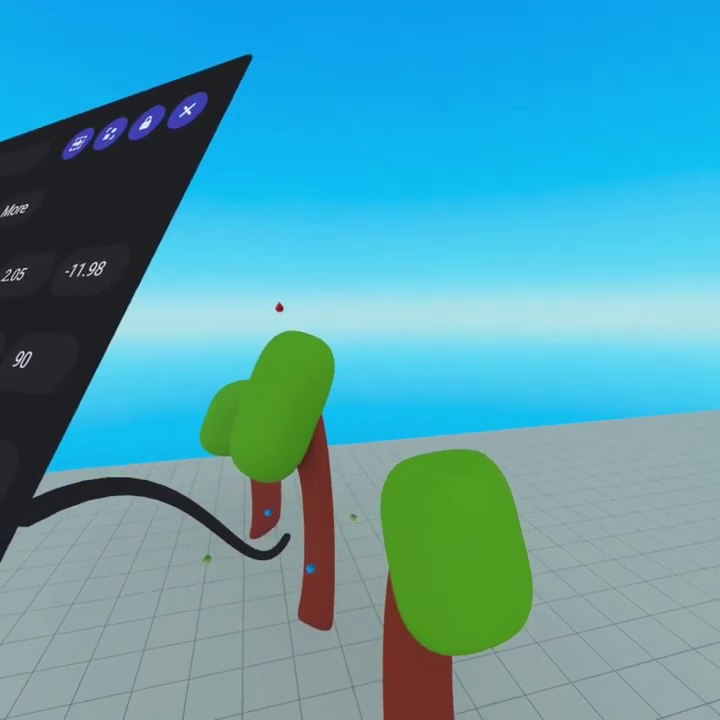
left_click(330, 476)
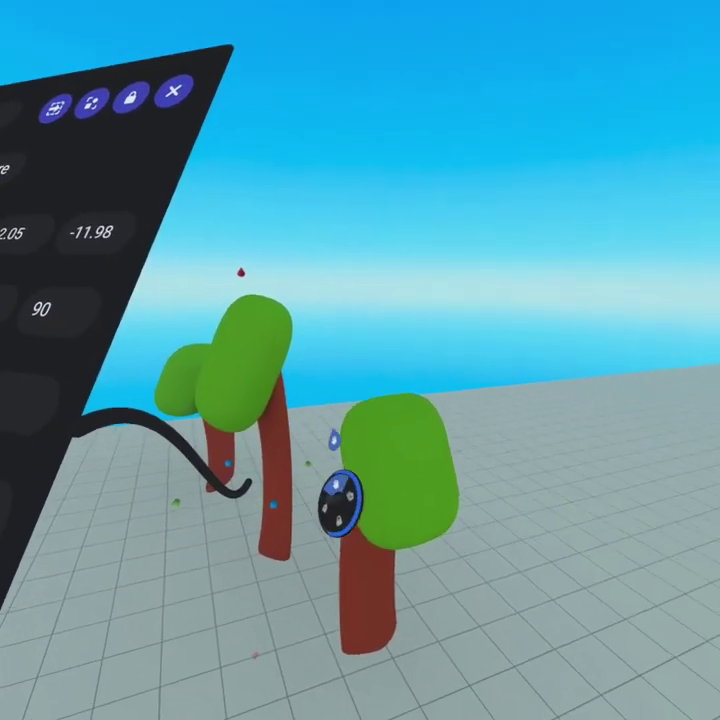
left_click(345, 528)
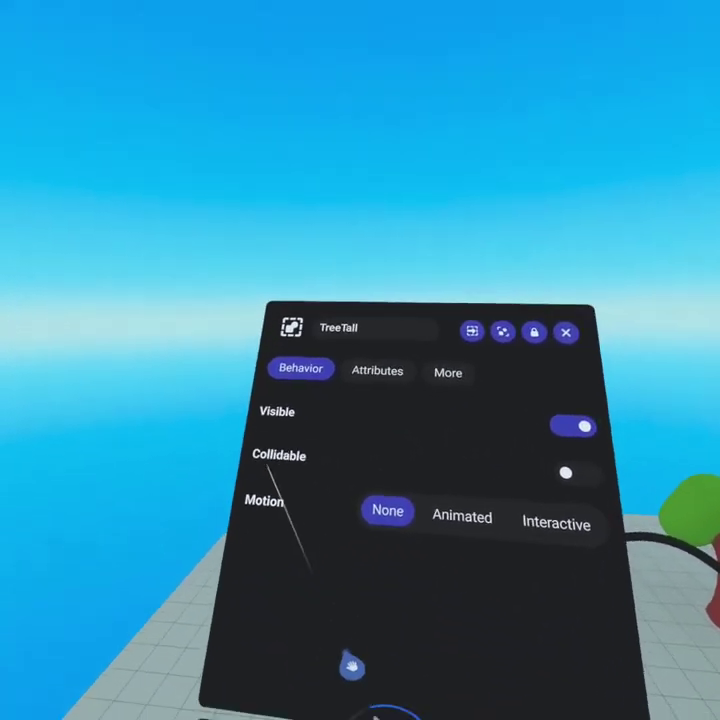
left_click(372, 444)
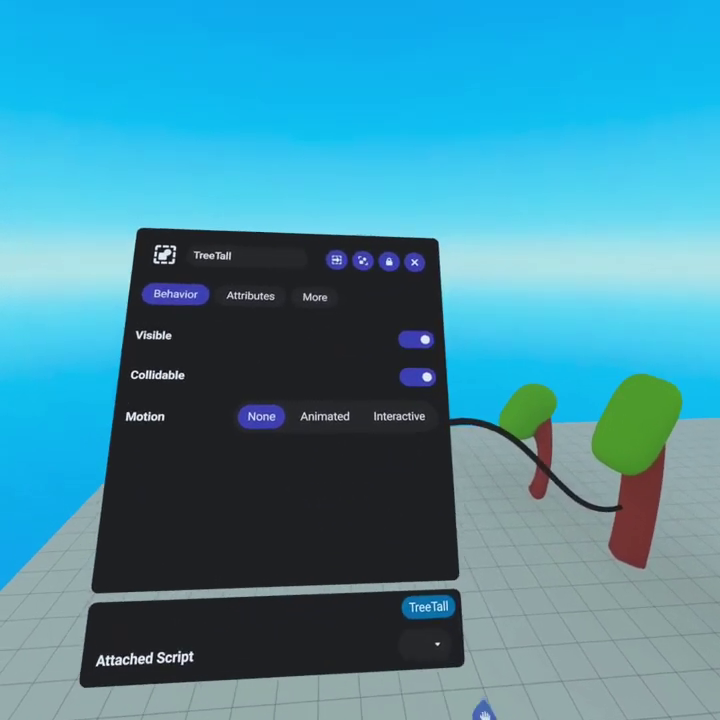
Set TreeTall's Motion to Animated, record a movement of the tree and play the recording.
left_click(349, 451)
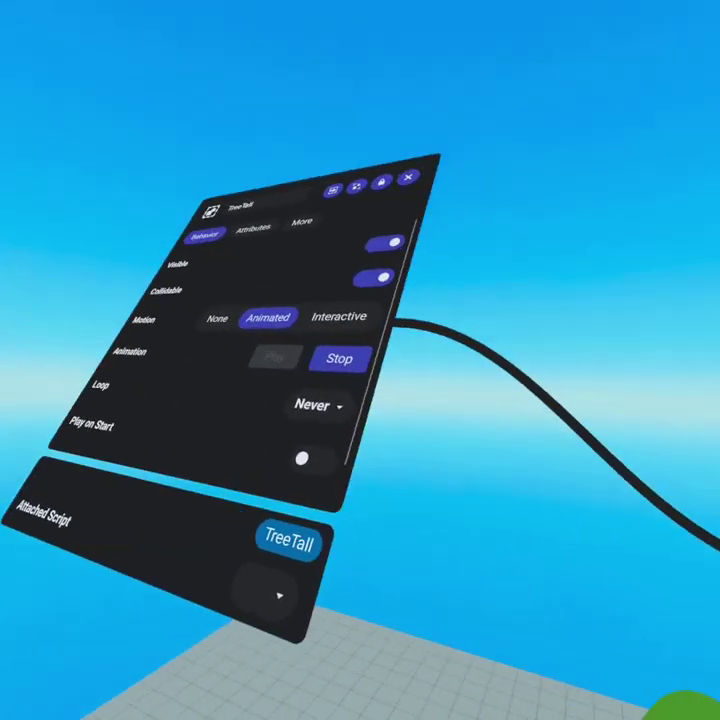
left_click(339, 358)
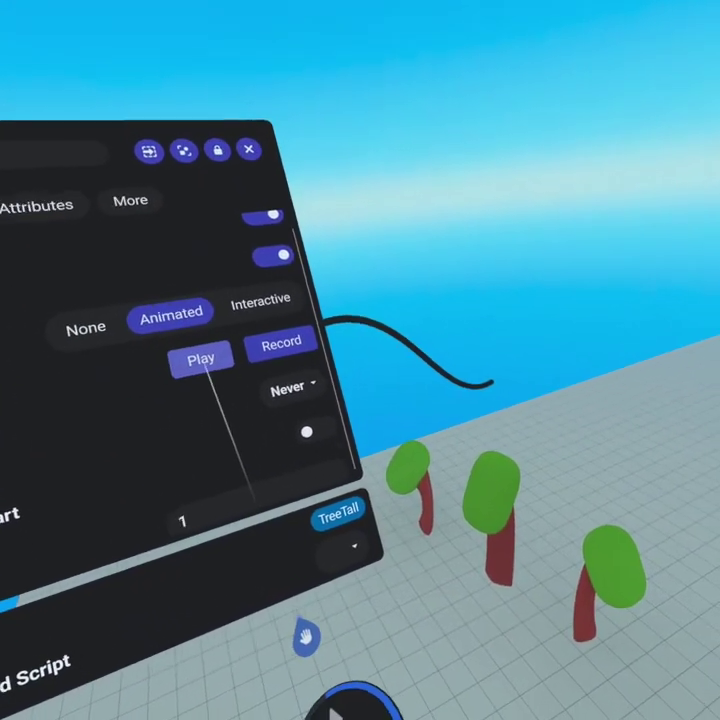
left_click(180, 355)
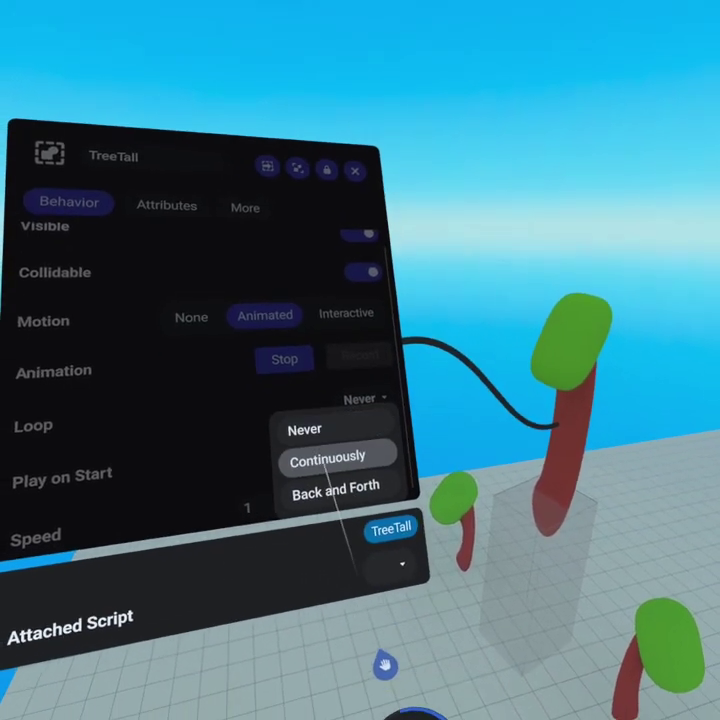
Set TreeTall's animation to loop Back and Forth with Play on Start enabled, and edit its Speed.
left_click(327, 516)
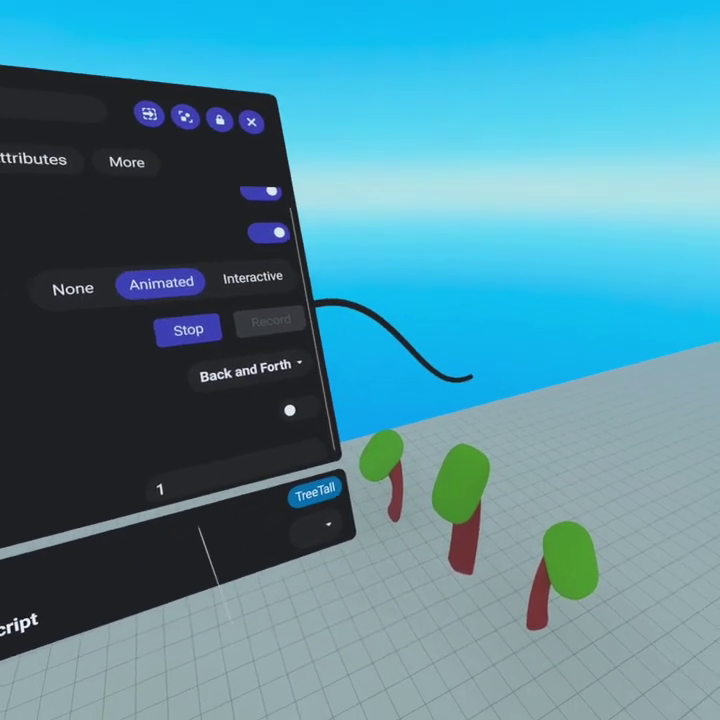
left_click(253, 321)
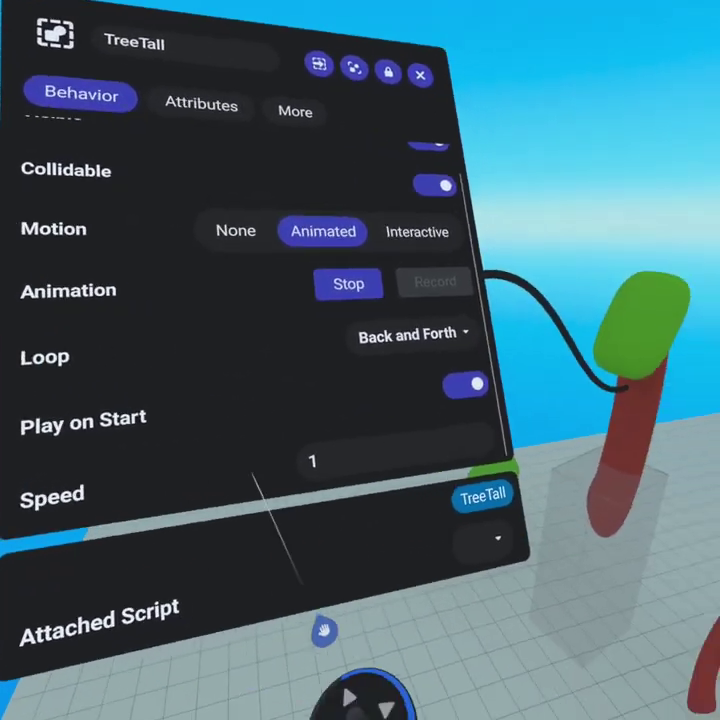
left_click(450, 505)
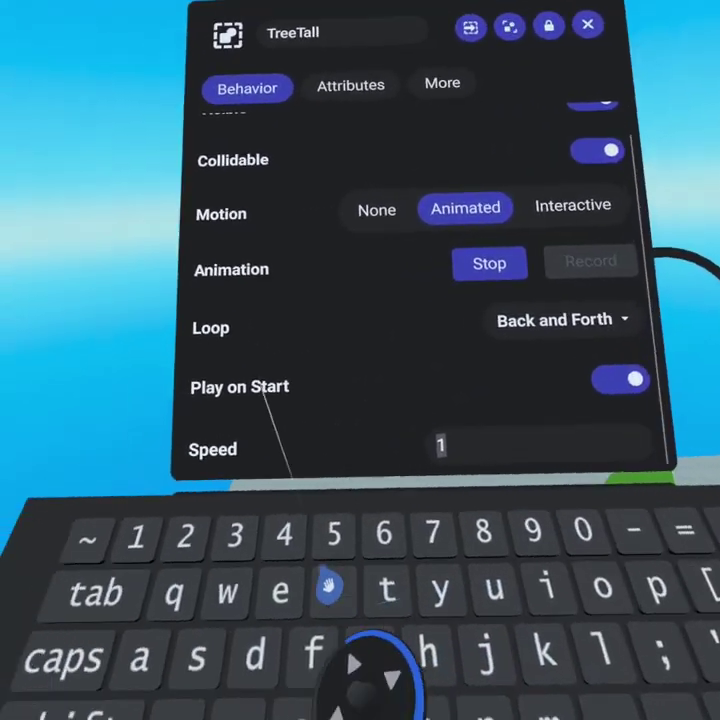
type(".")
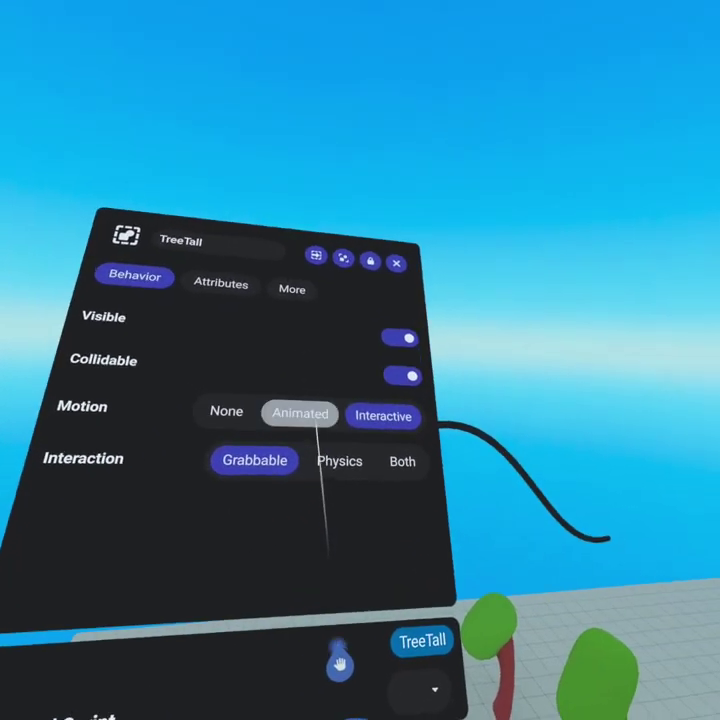
Switch TreeTall's Motion back to Animated and replay its recorded animation.
left_click(431, 346)
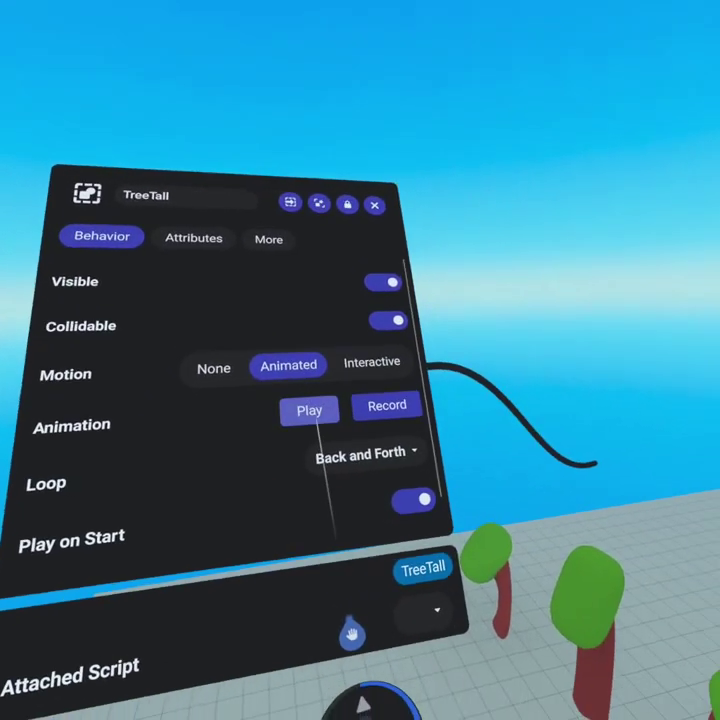
left_click(440, 390)
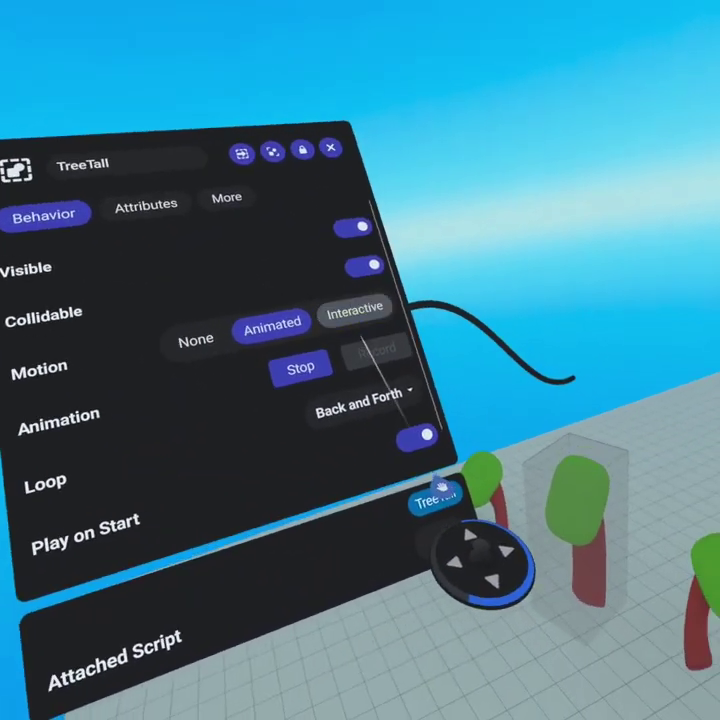
Make TreeTall Interactive with the Both interaction option and choose Feather as its Physics Material.
left_click(354, 312)
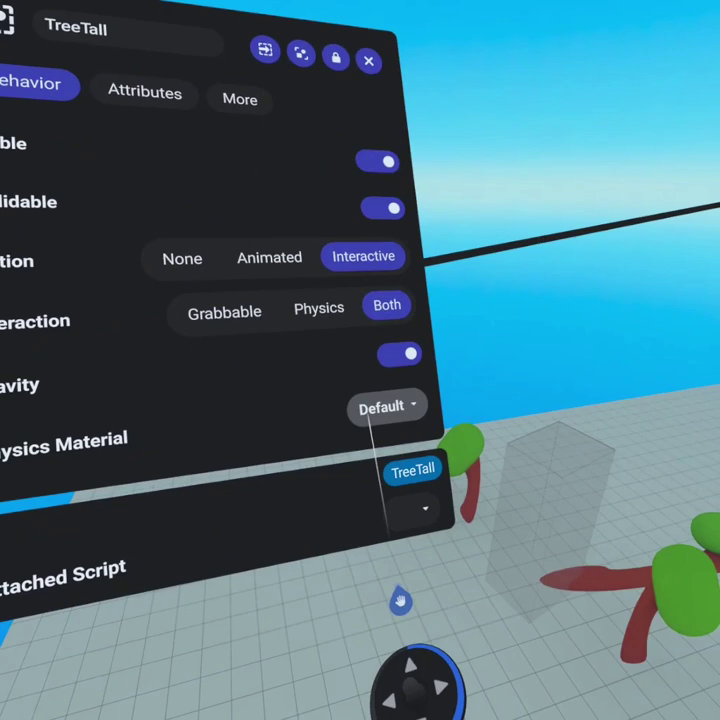
left_click(447, 413)
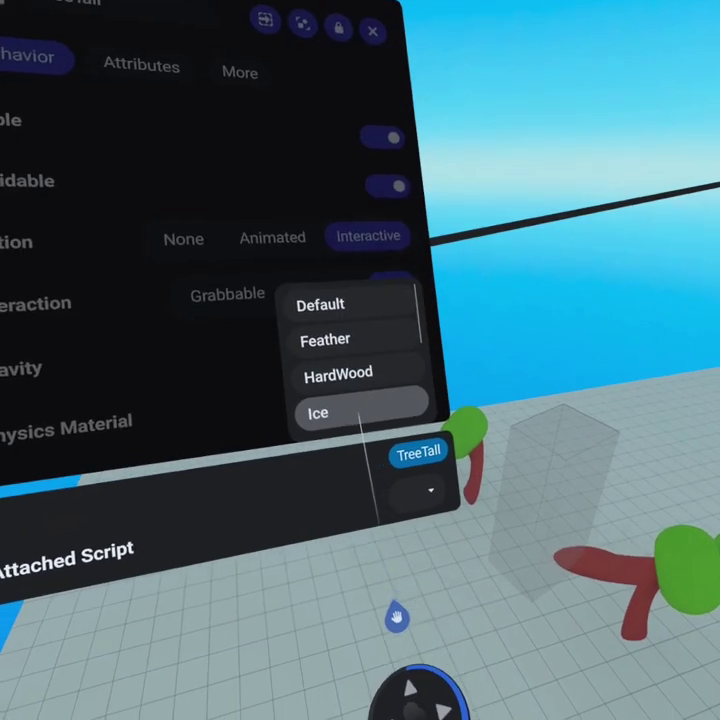
scroll(364, 428, "down", 1)
scroll(364, 428, "up", 1)
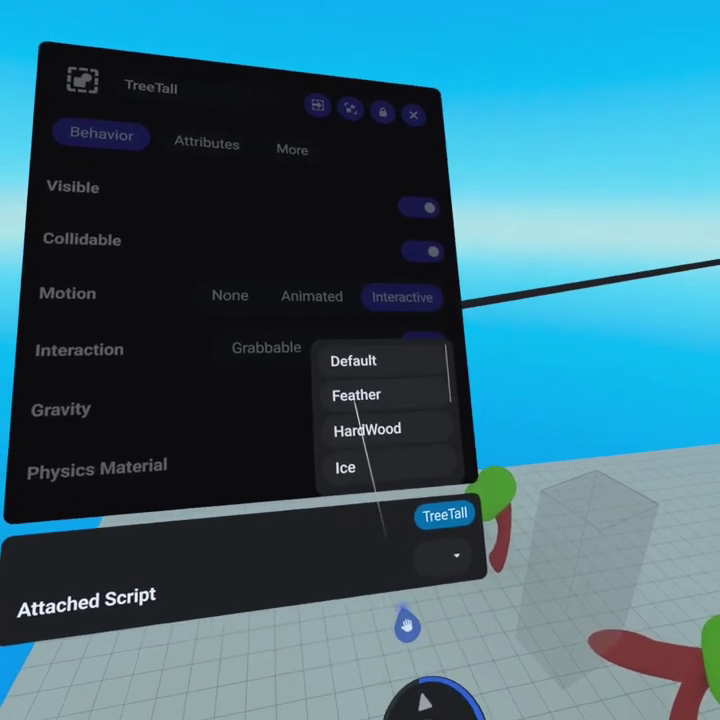
left_click(356, 398)
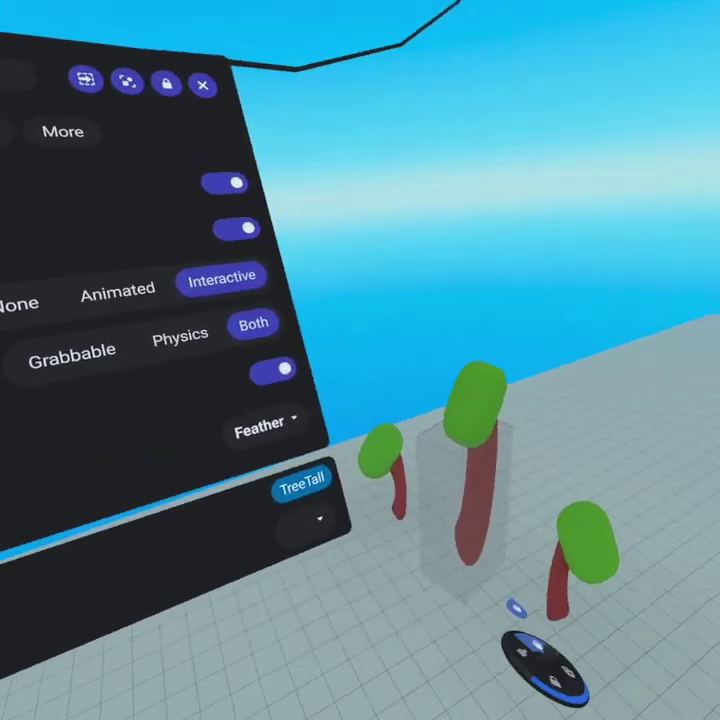
Look through the physics materials, set TreeTall's Physics Material to Default and change its Motion to None.
left_click(262, 426)
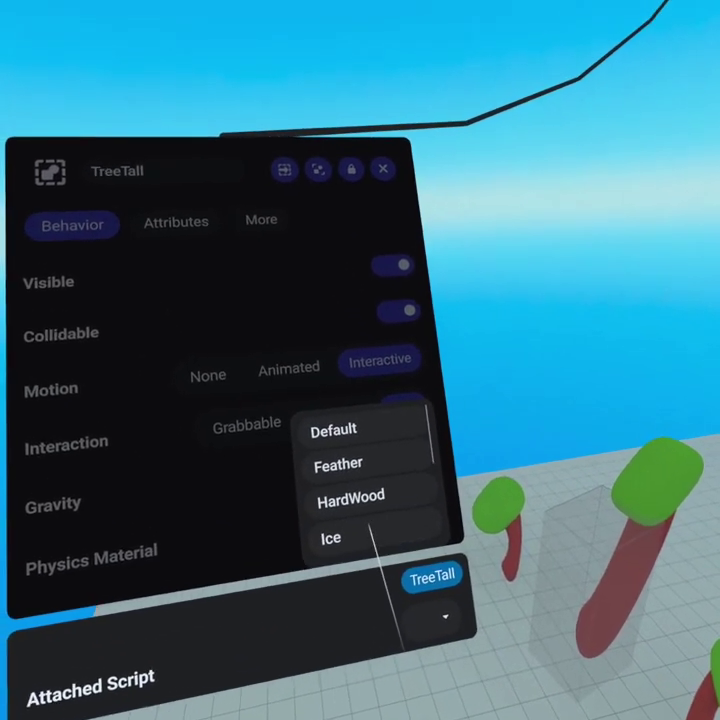
scroll(368, 524, "down", 5)
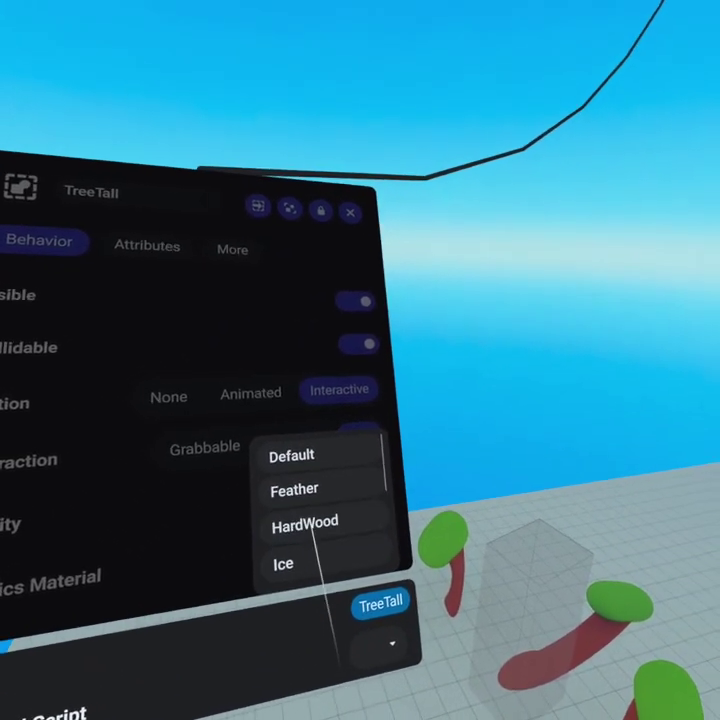
left_click(327, 436)
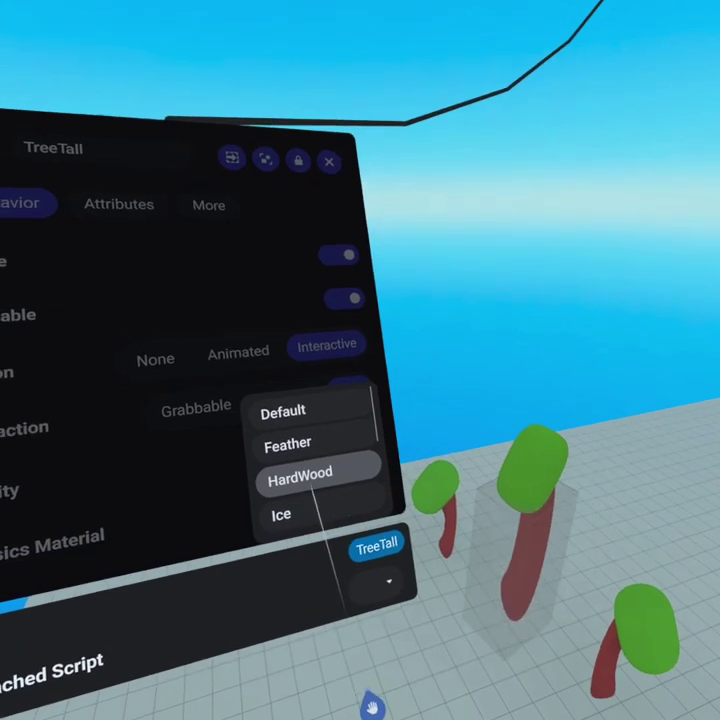
scroll(300, 478, "down", 1)
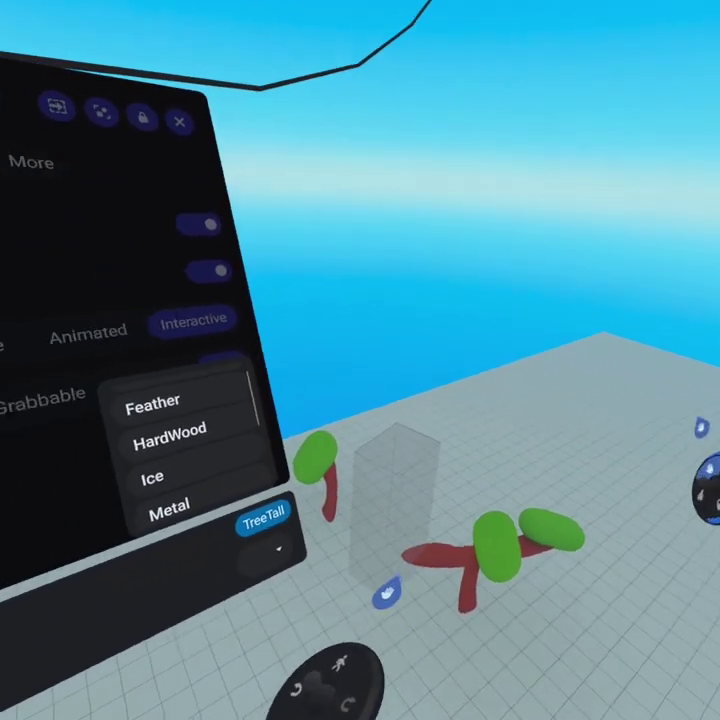
scroll(335, 445, "down", 1)
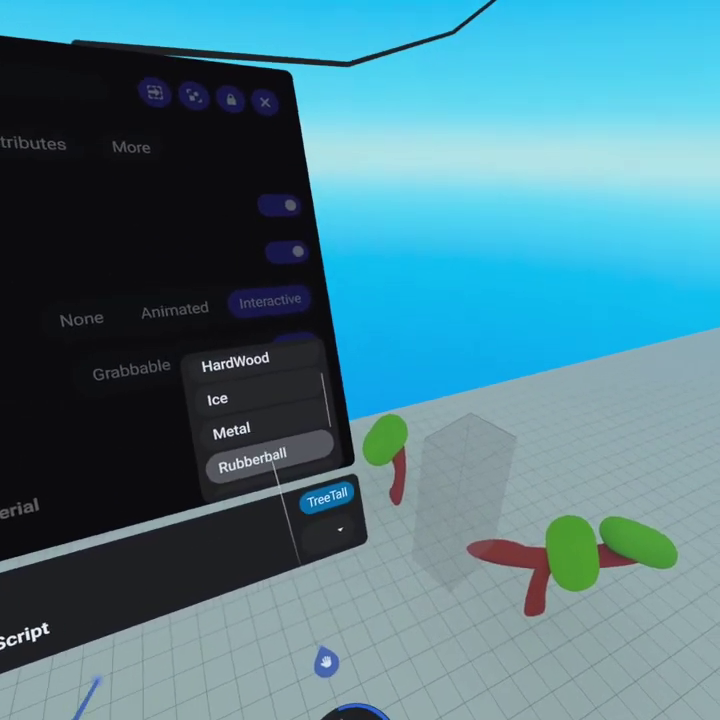
scroll(300, 462, "down", 2)
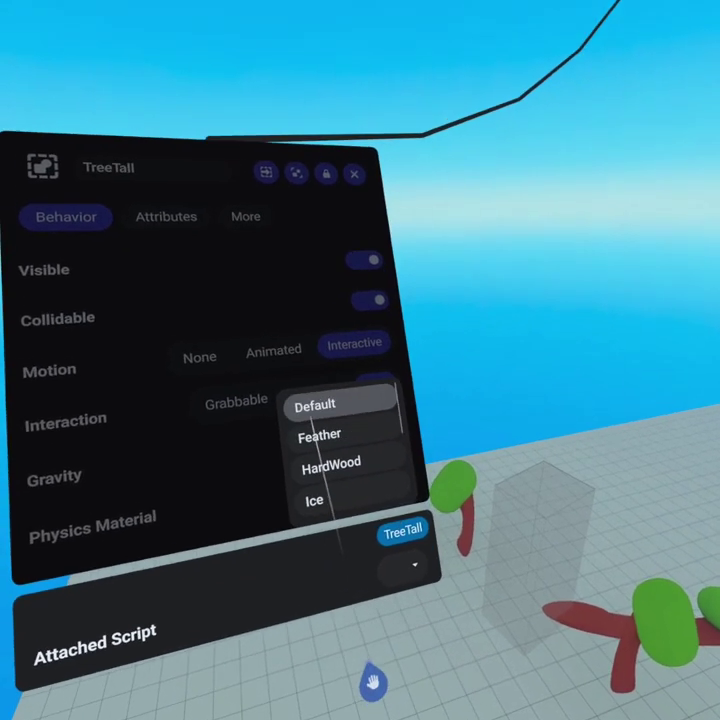
left_click(331, 464)
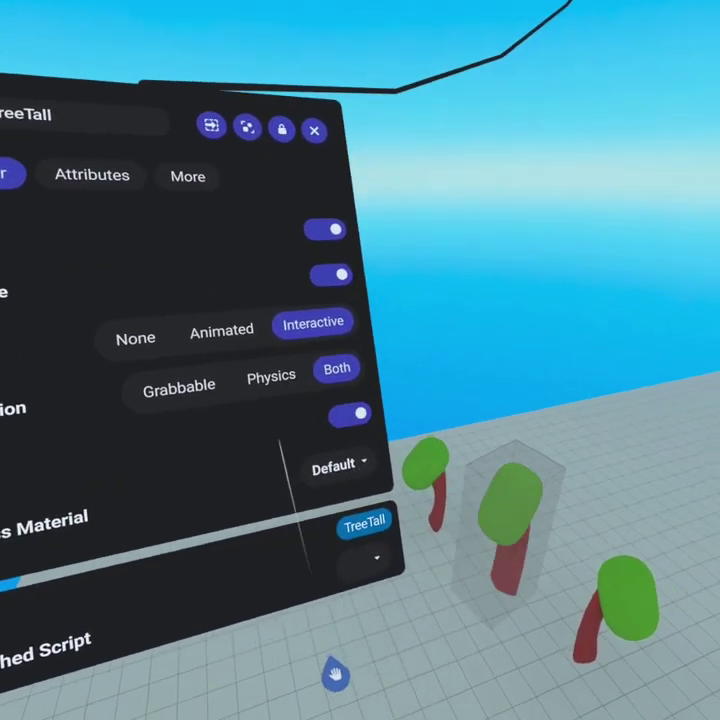
left_click(350, 428)
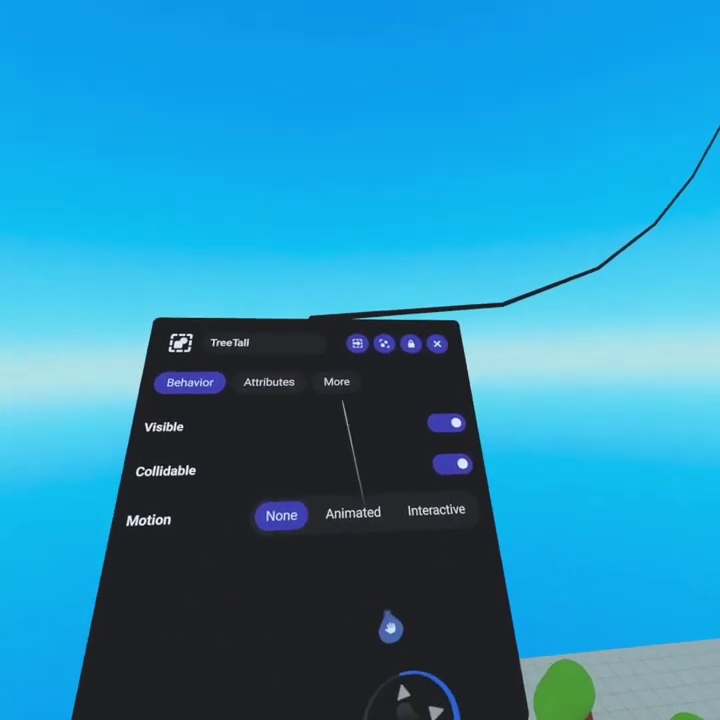
Inspect the Collision Events From options in TreeTall's More settings and close the list without changing the choice.
left_click(341, 342)
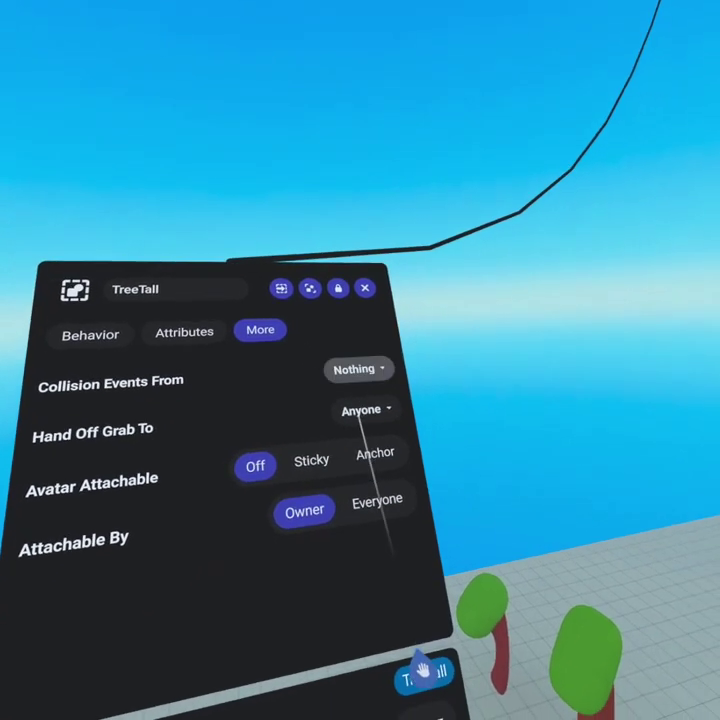
left_click(357, 369)
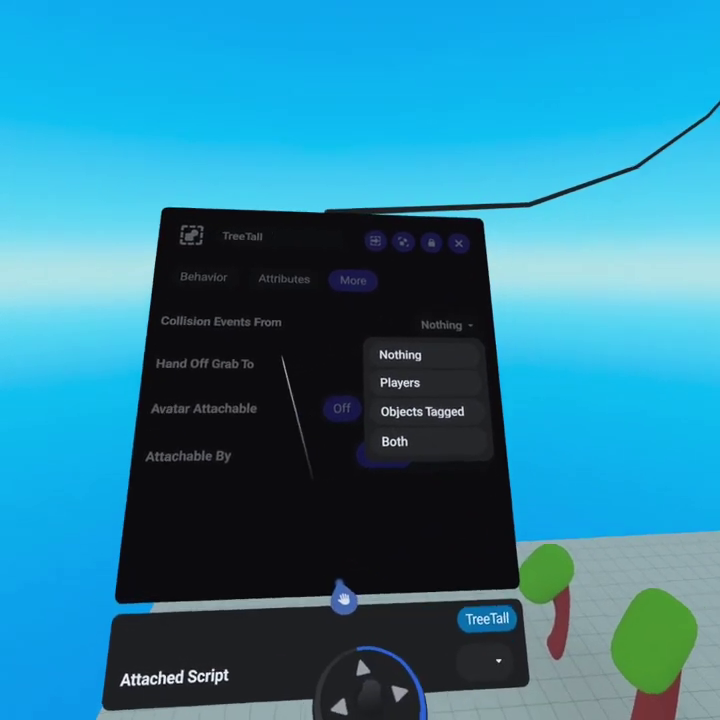
left_click(252, 418)
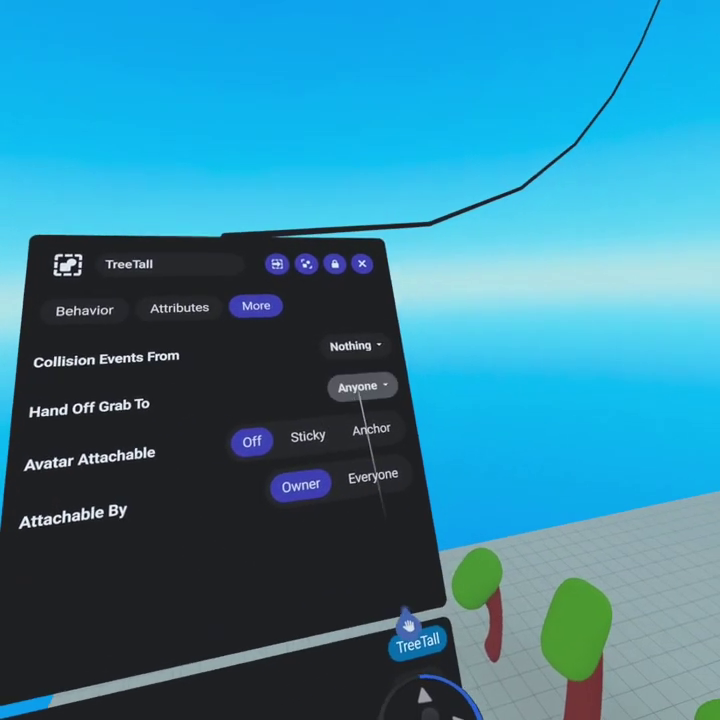
Change TreeTall's Hand Off Grab To setting to Only You and return it to Anyone.
left_click(360, 388)
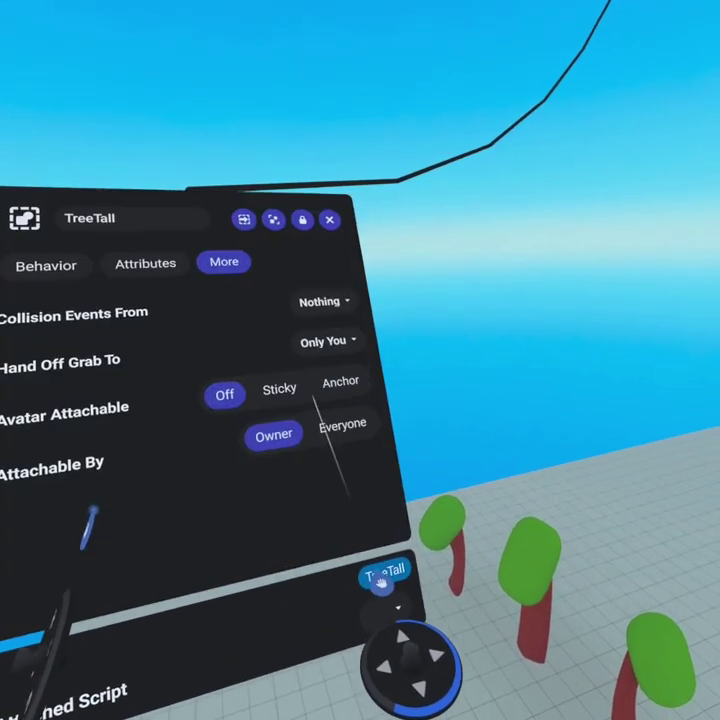
left_click(325, 341)
left_click(285, 465)
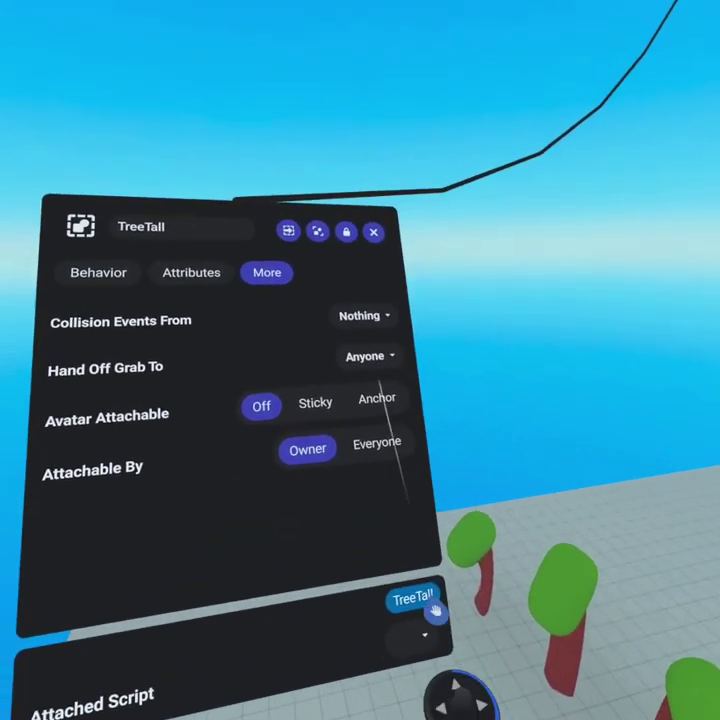
Set TreeTall's Hand Off Grab To to Only You and Avatar Attachable to Anchor, switching Anchor To to Torso and back to Head.
left_click(375, 391)
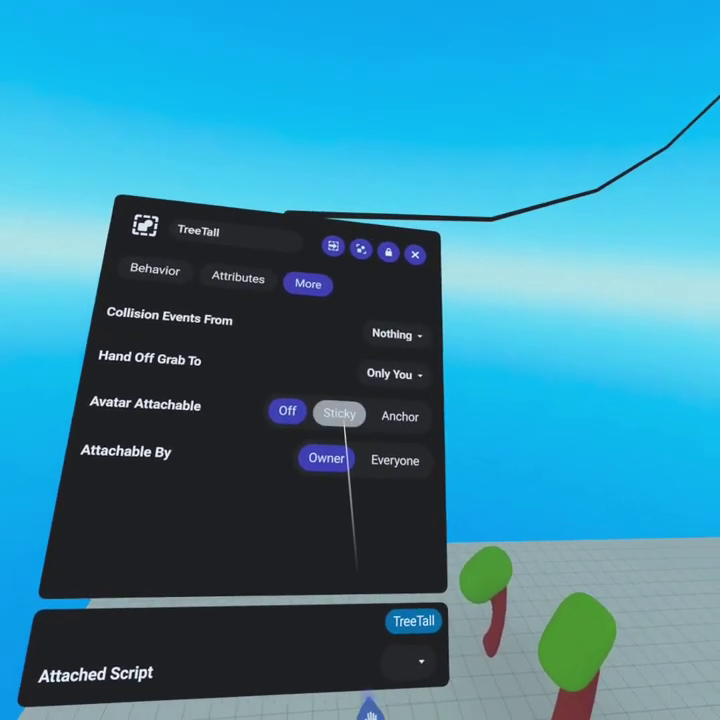
left_click(359, 394)
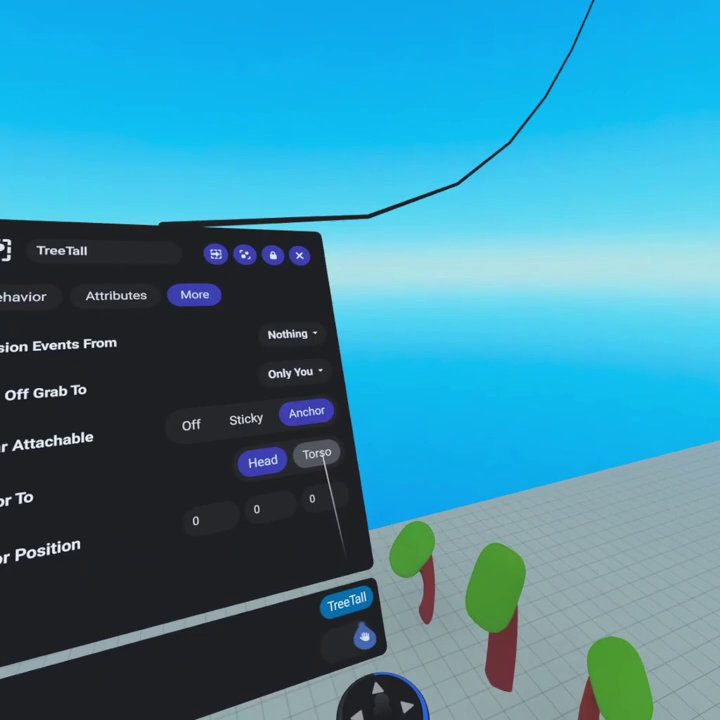
left_click(316, 454)
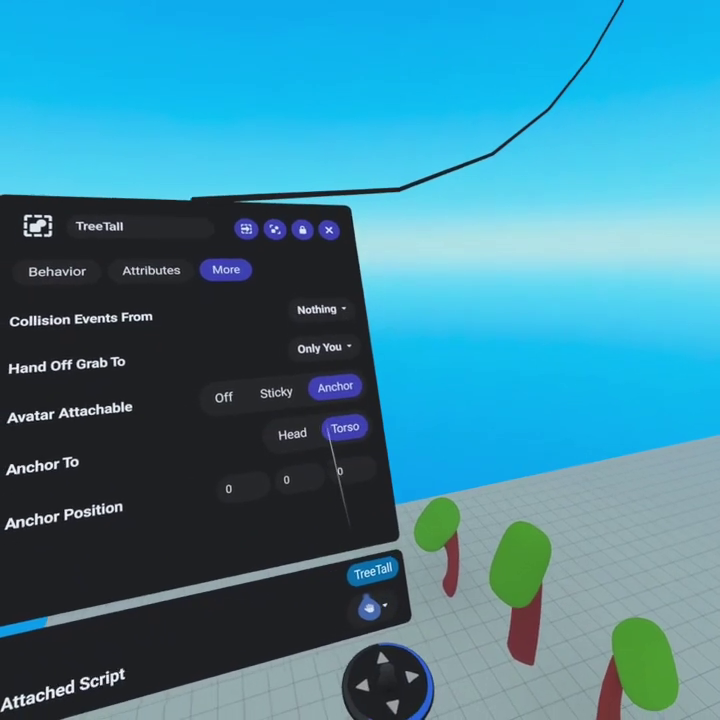
left_click(290, 421)
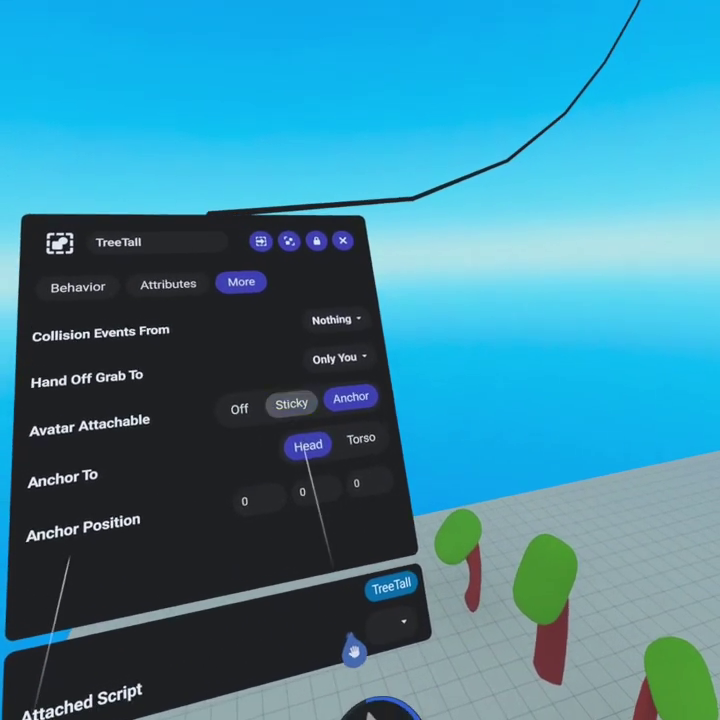
Change TreeTall's Avatar Attachable to Sticky, return to its Behavior settings and close the properties.
left_click(291, 403)
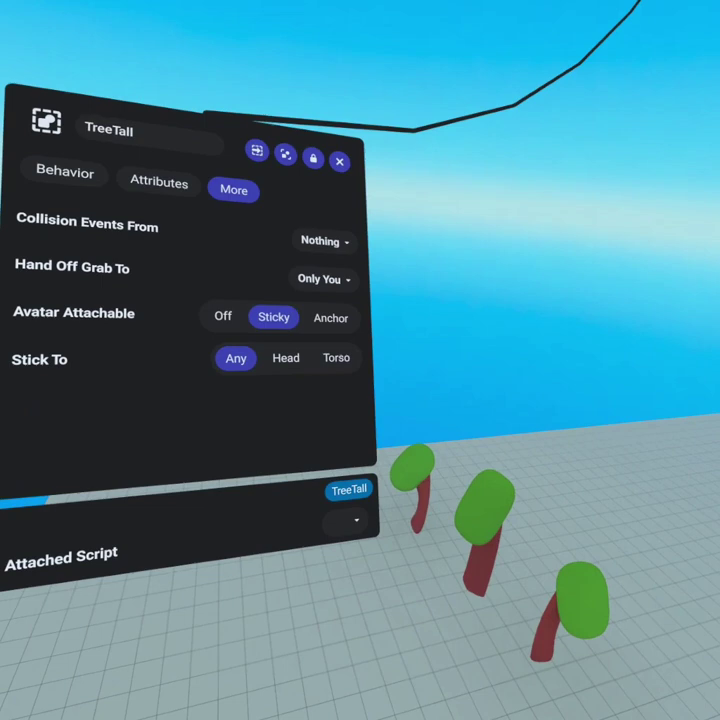
left_click(530, 233)
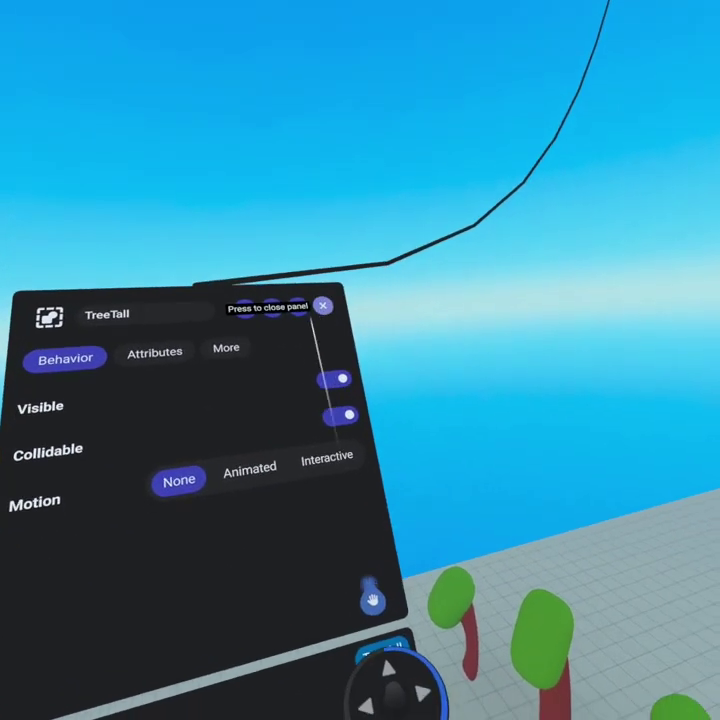
left_click(323, 305)
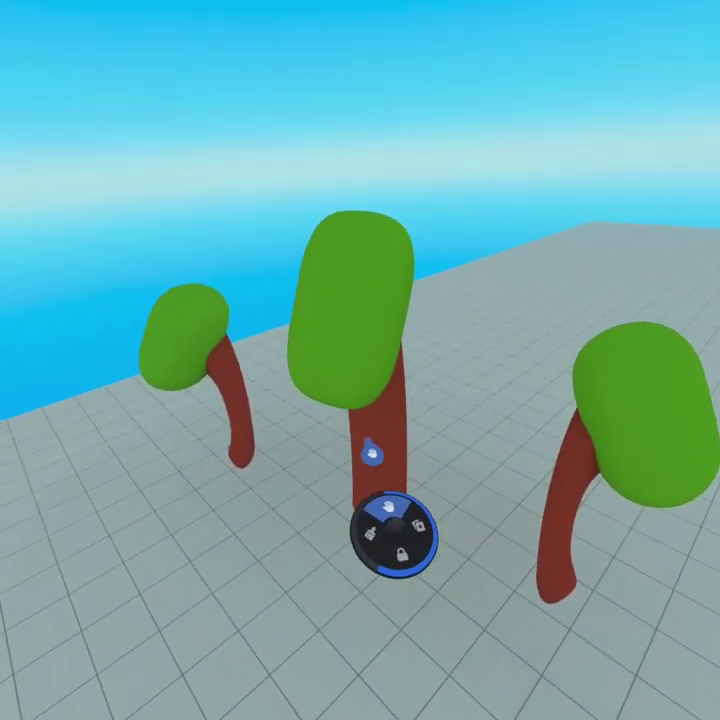
Select the TreeTall group, reopen its properties to view the Behavior settings, and close them again.
left_click(372, 453)
left_click(370, 533)
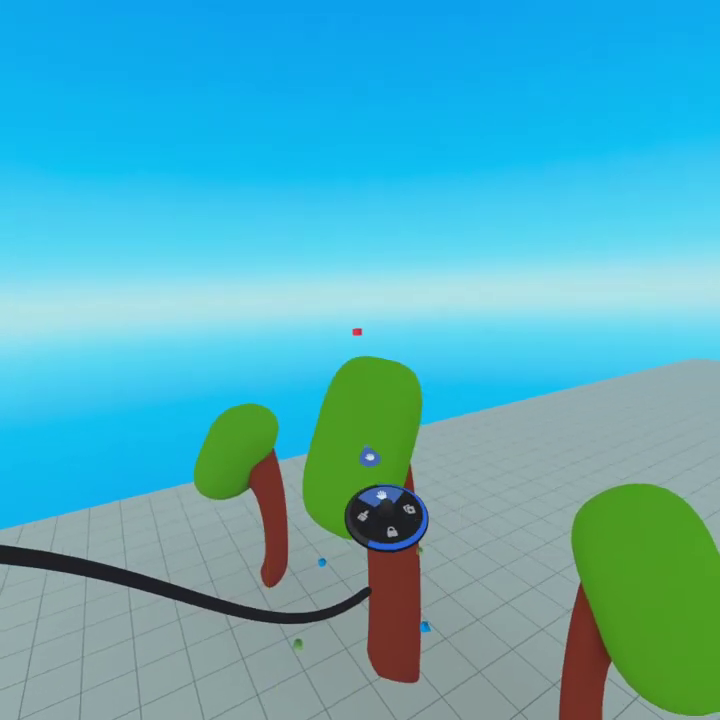
left_click(370, 592)
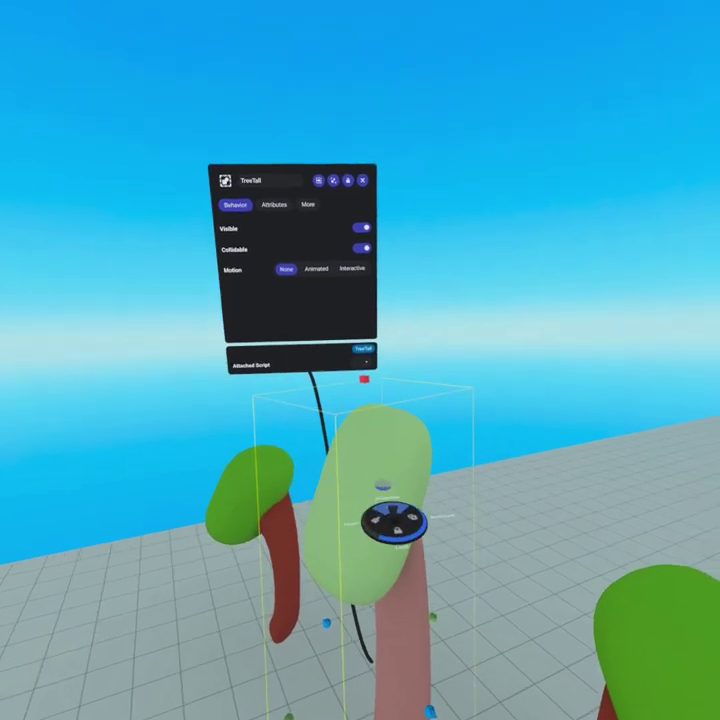
left_click(395, 525)
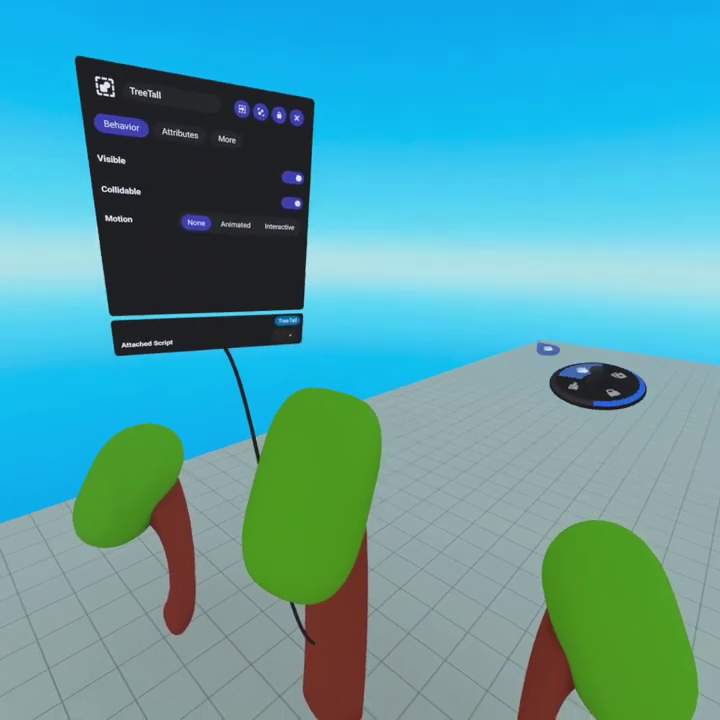
left_click(402, 554)
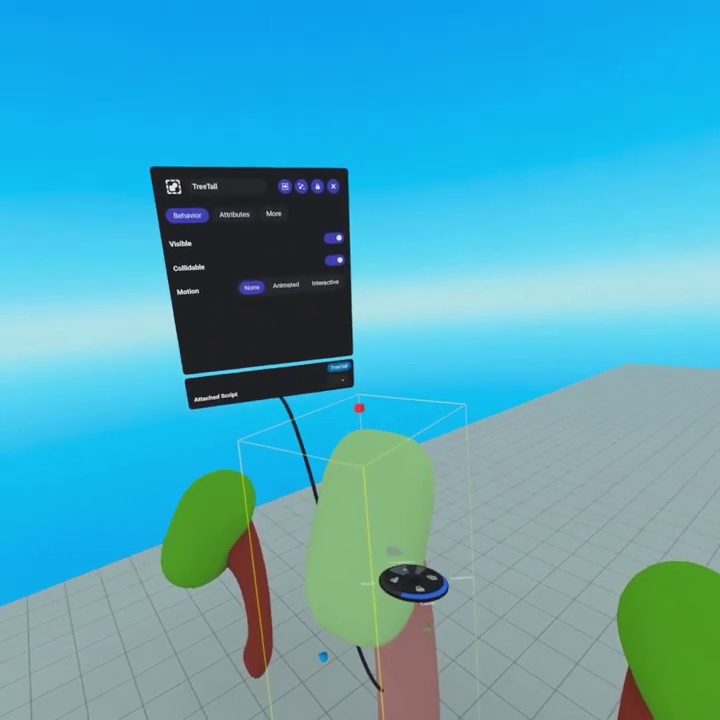
left_click(354, 557)
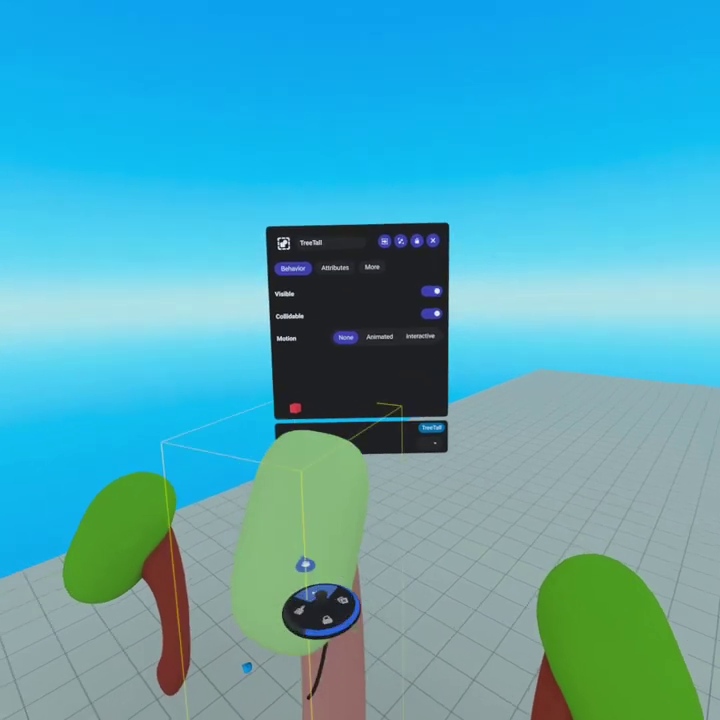
key("Escape")
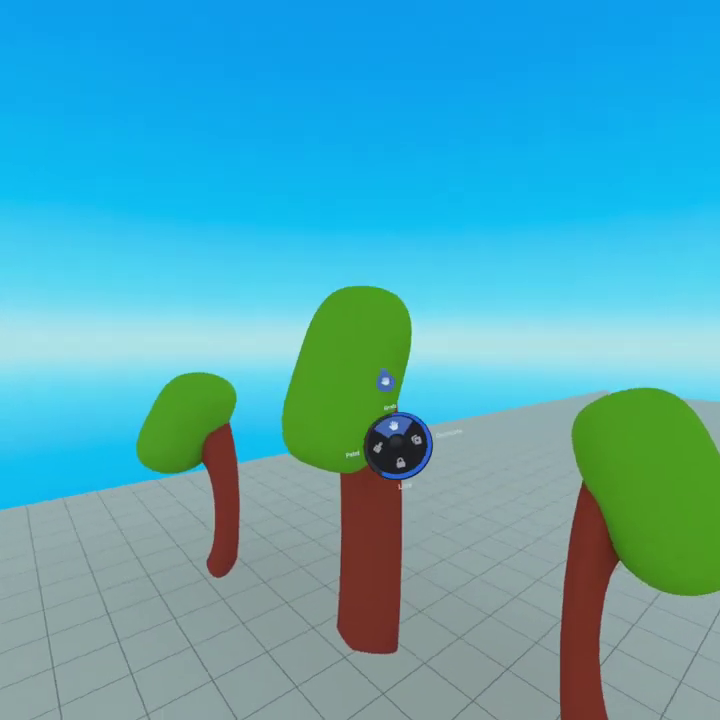
Paint the tall tree's foliage in the trunk's reddish brown and restore it with green sampled from the neighbouring tree.
left_click(372, 453)
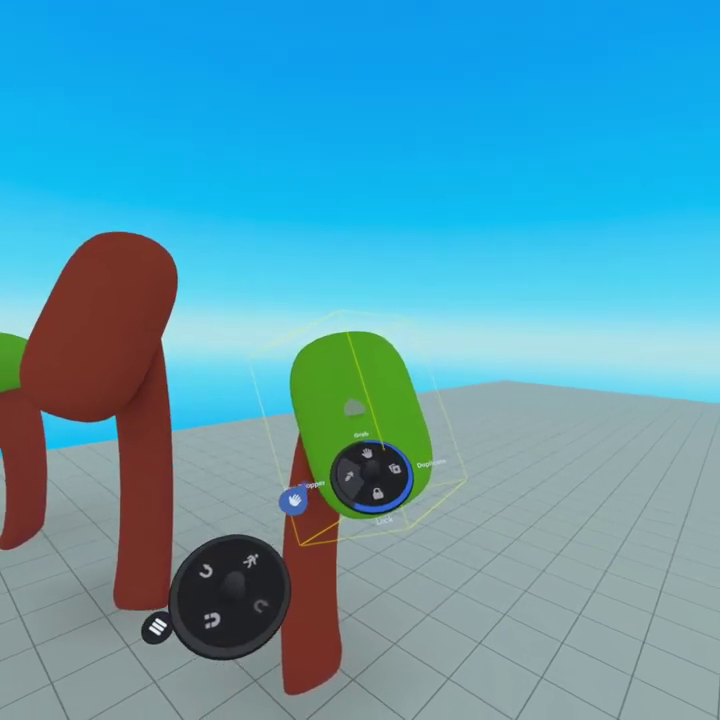
left_click(314, 332)
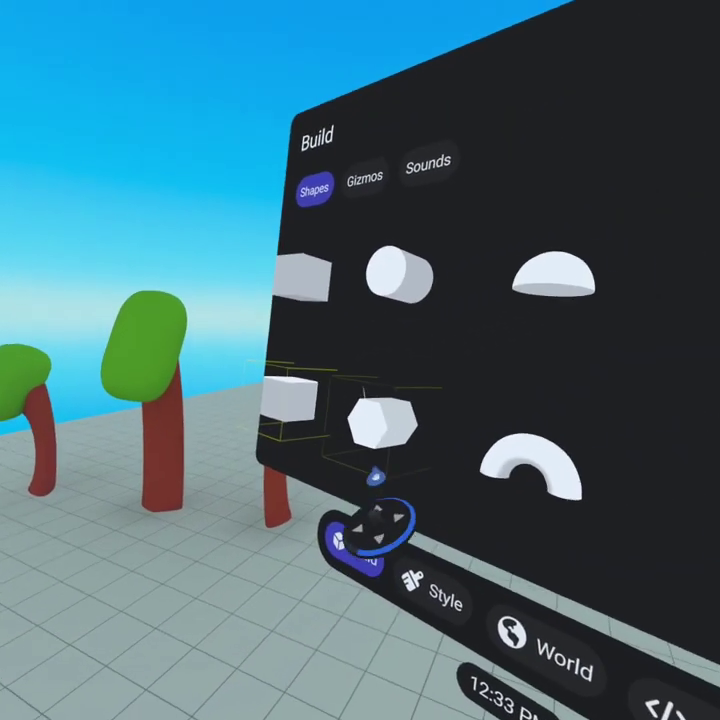
Place a faceted cylinder from the basic shapes near the trees and paint it with the foliage green.
left_click_drag(376, 477, 320, 456)
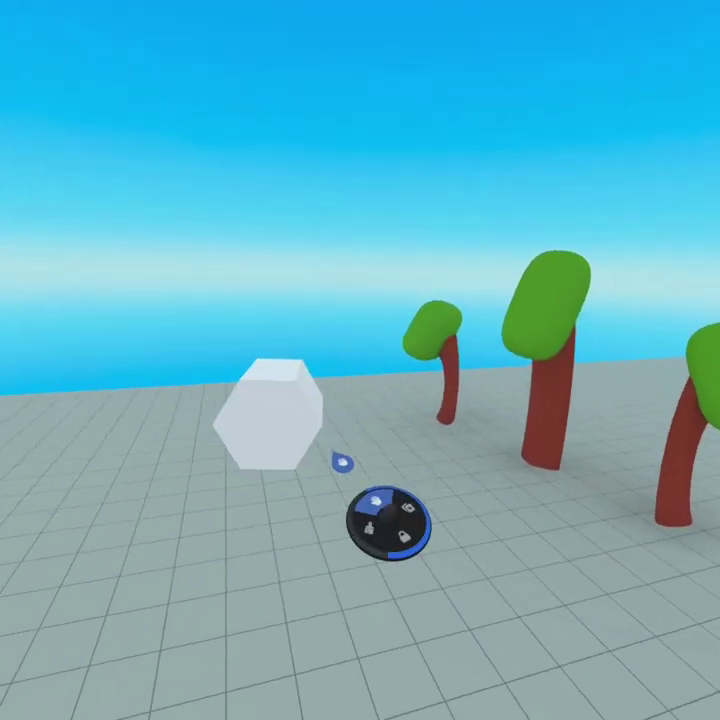
left_click(321, 524)
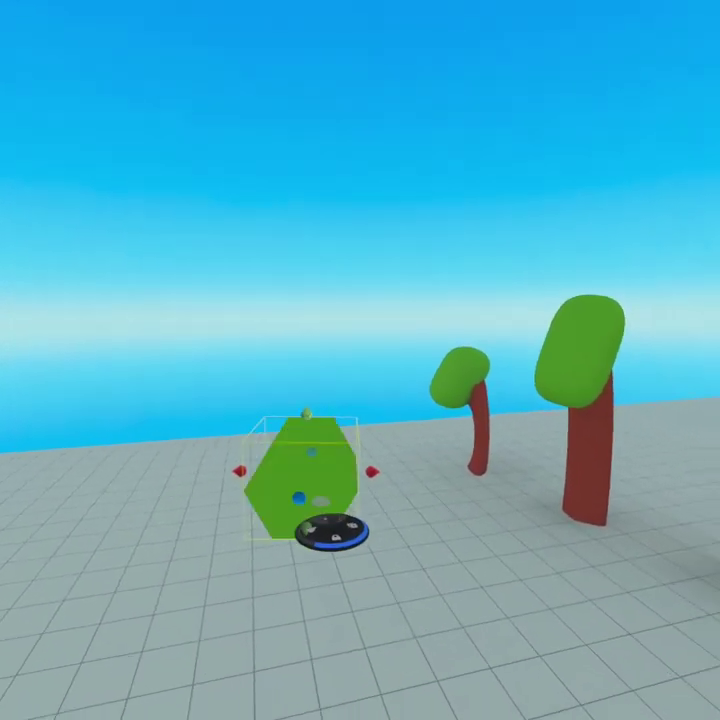
Set the middle Color value in the faceted cylinder's attributes to 0.75.
left_click(321, 501)
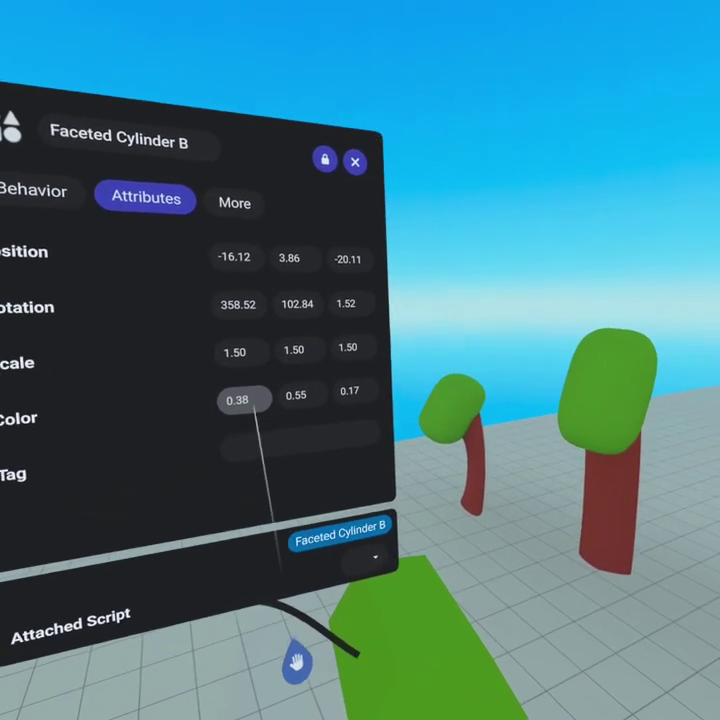
left_click(296, 395)
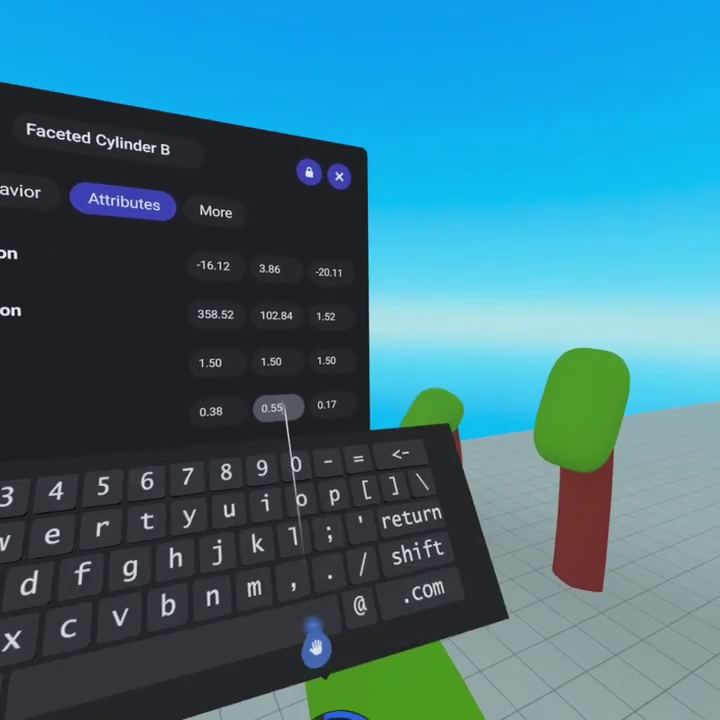
left_click(437, 456)
key("BackSpace")
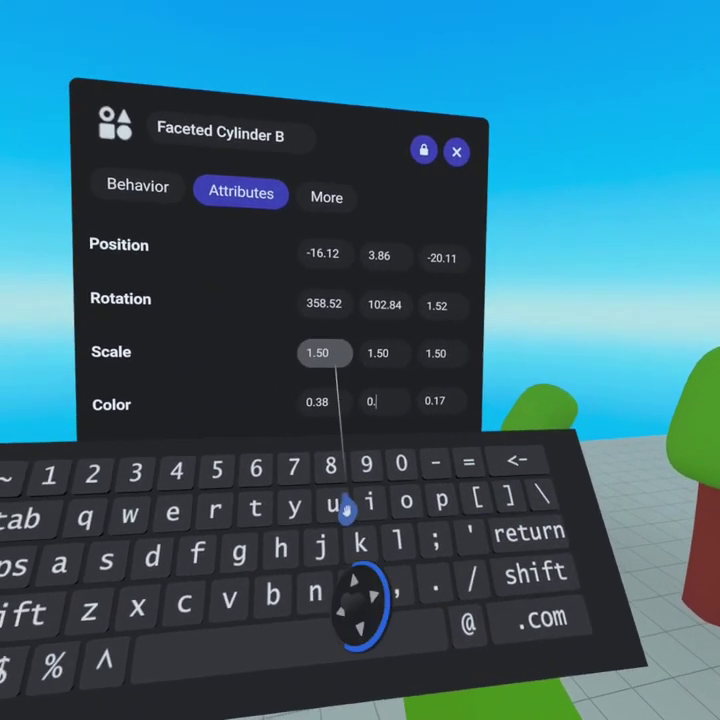
type("75")
key("Return")
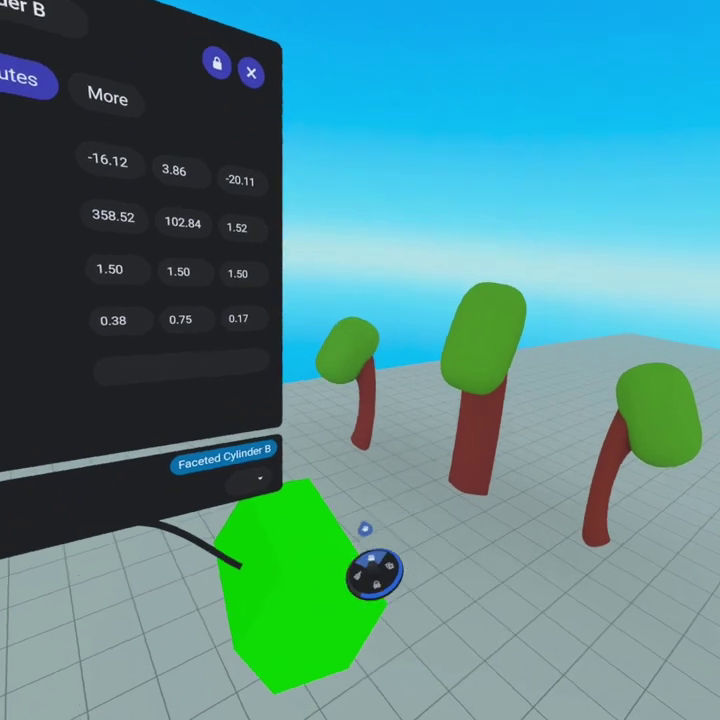
Sample the faceted cylinder's bright green and paint the foliage of all three trees with it.
left_click(320, 585)
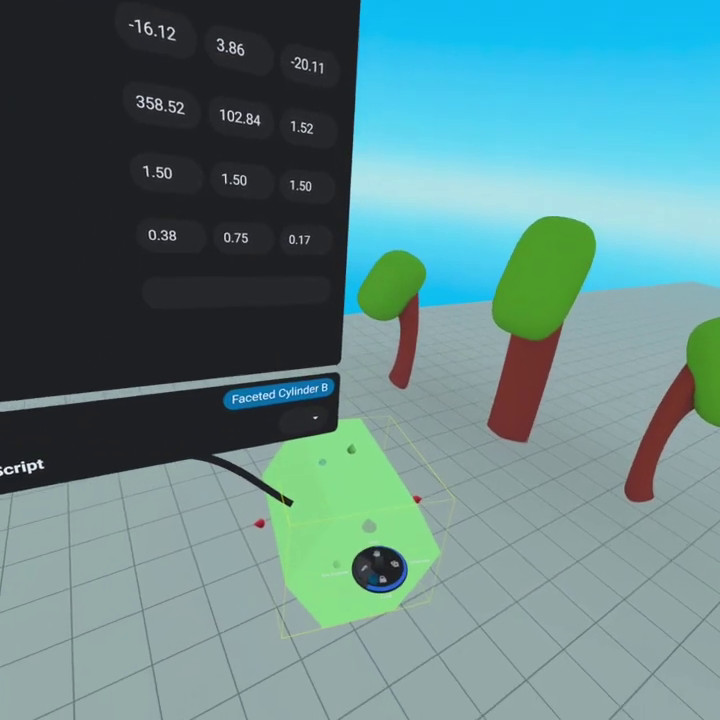
left_click(364, 568)
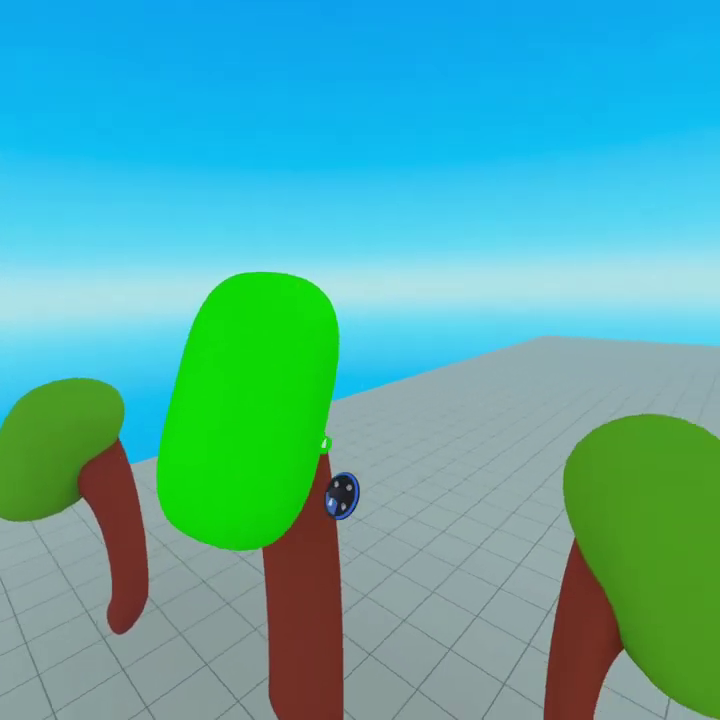
left_click(328, 507)
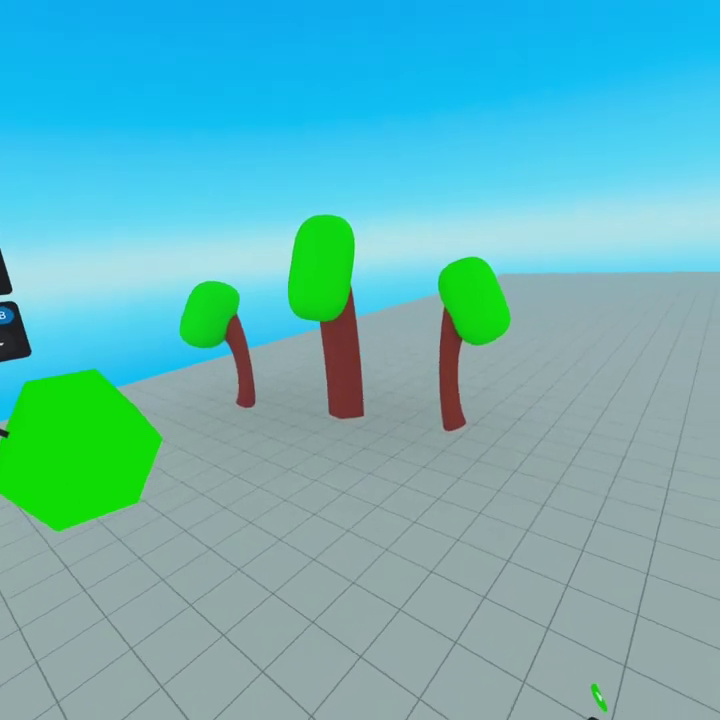
Select the bright green faceted cylinder beside the trees and delete it.
left_click(346, 514)
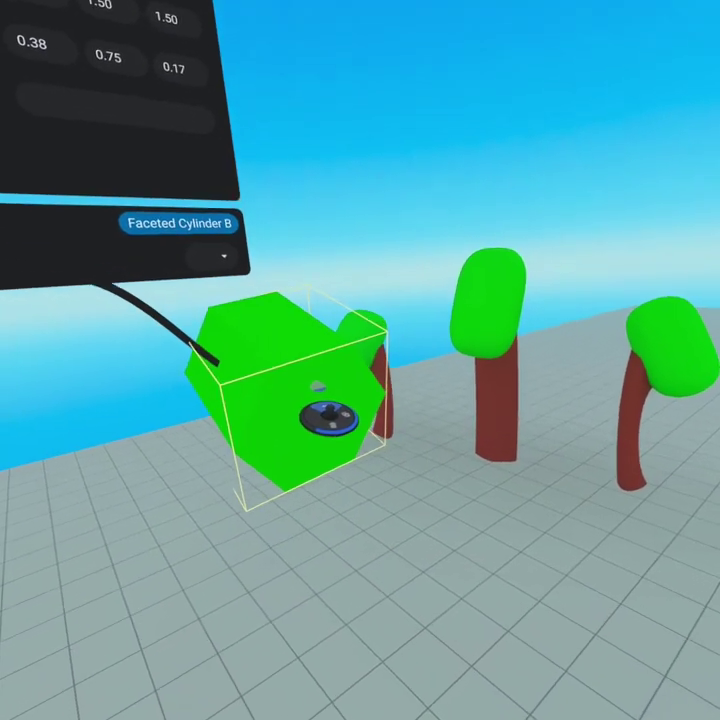
key("Delete")
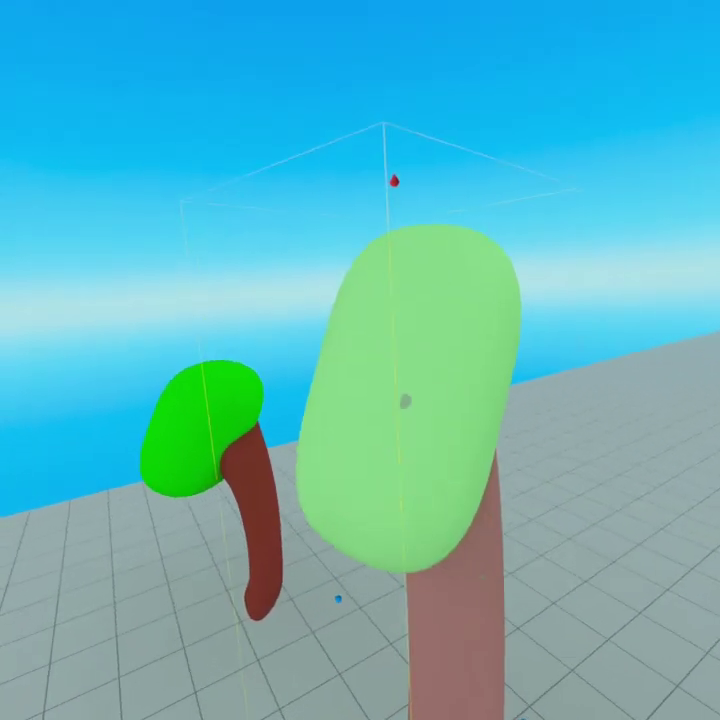